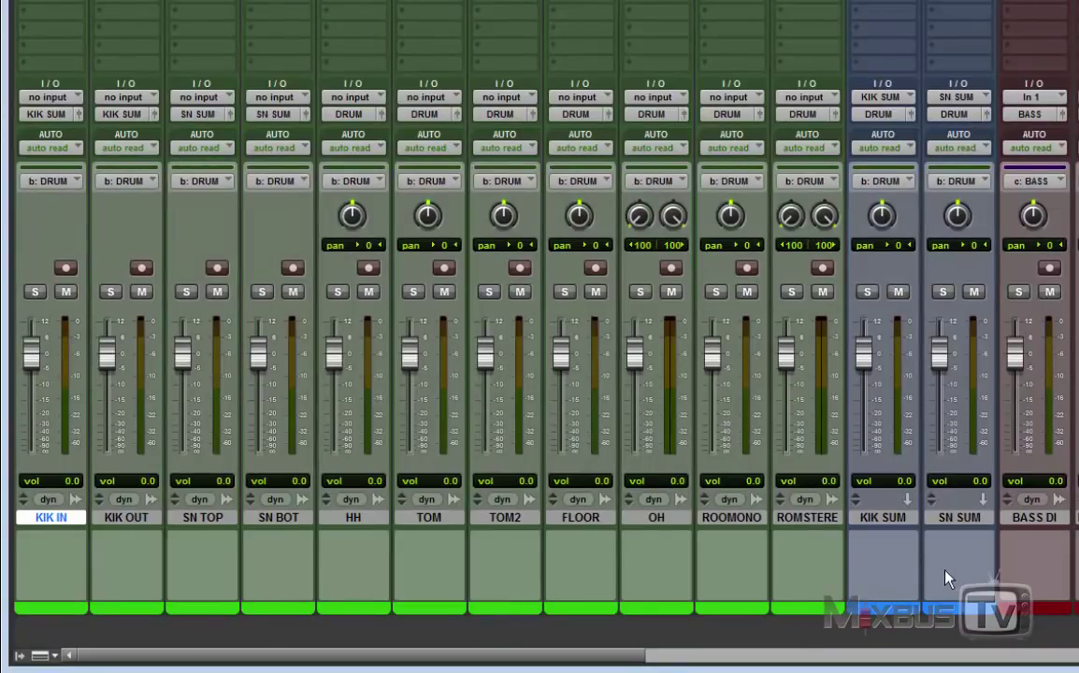
# Step: Review the PARALELBA, BASS DI, four guitar and LEAD VOX tracks in the mixer
pyautogui.click(636, 656)
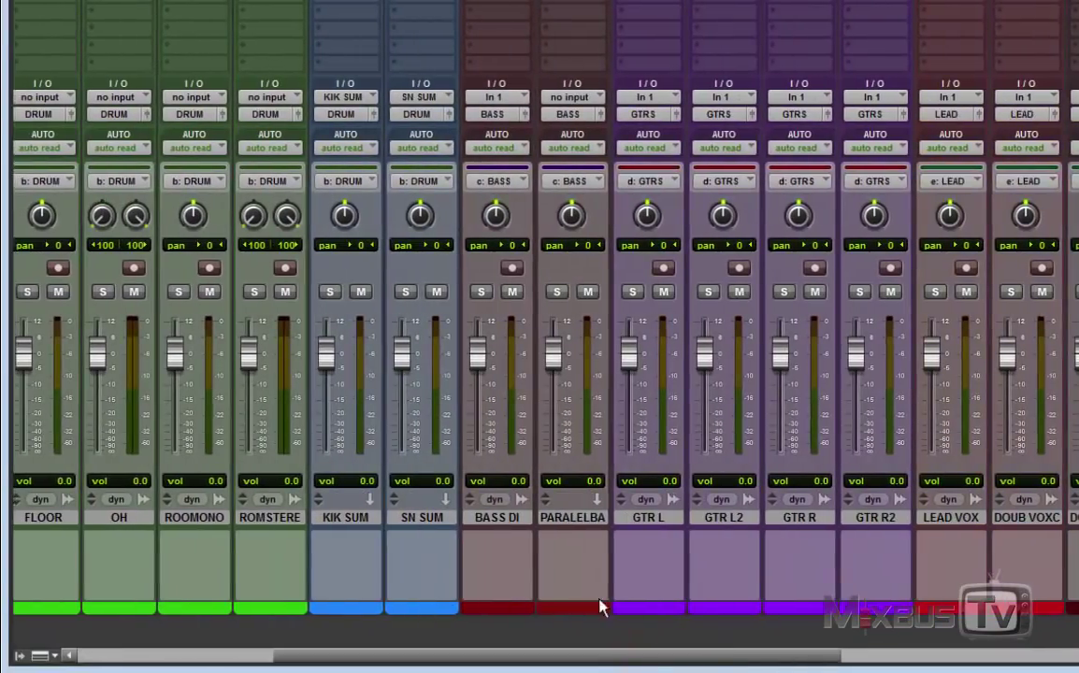
pyautogui.click(552, 578)
pyautogui.click(508, 568)
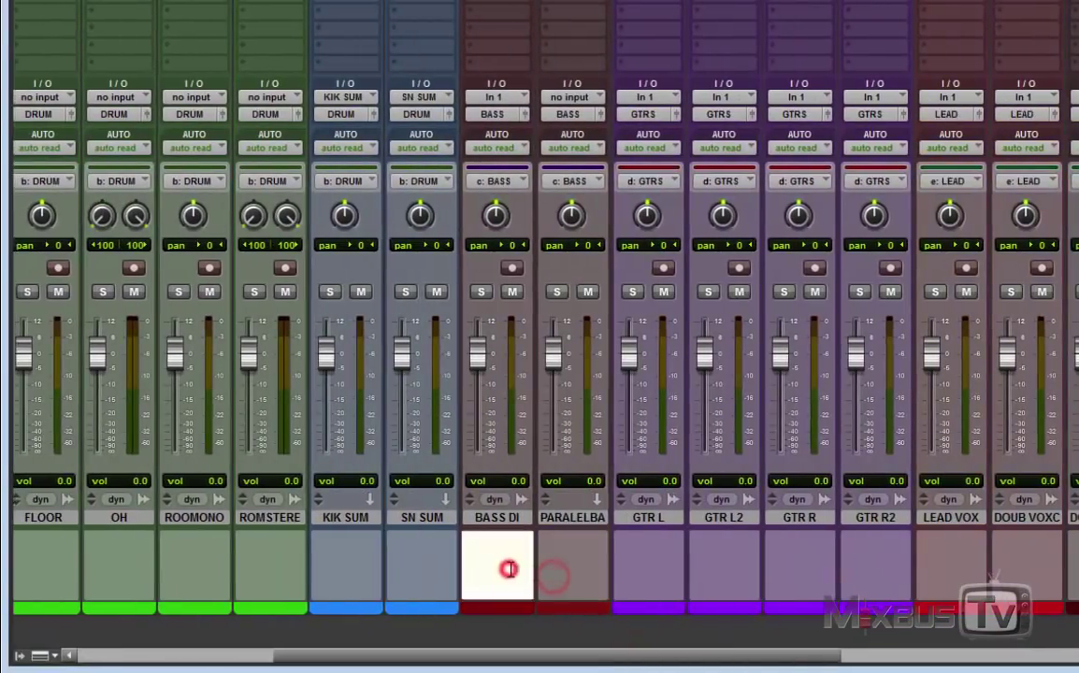
pyautogui.click(655, 580)
pyautogui.click(754, 572)
pyautogui.click(819, 569)
pyautogui.click(891, 564)
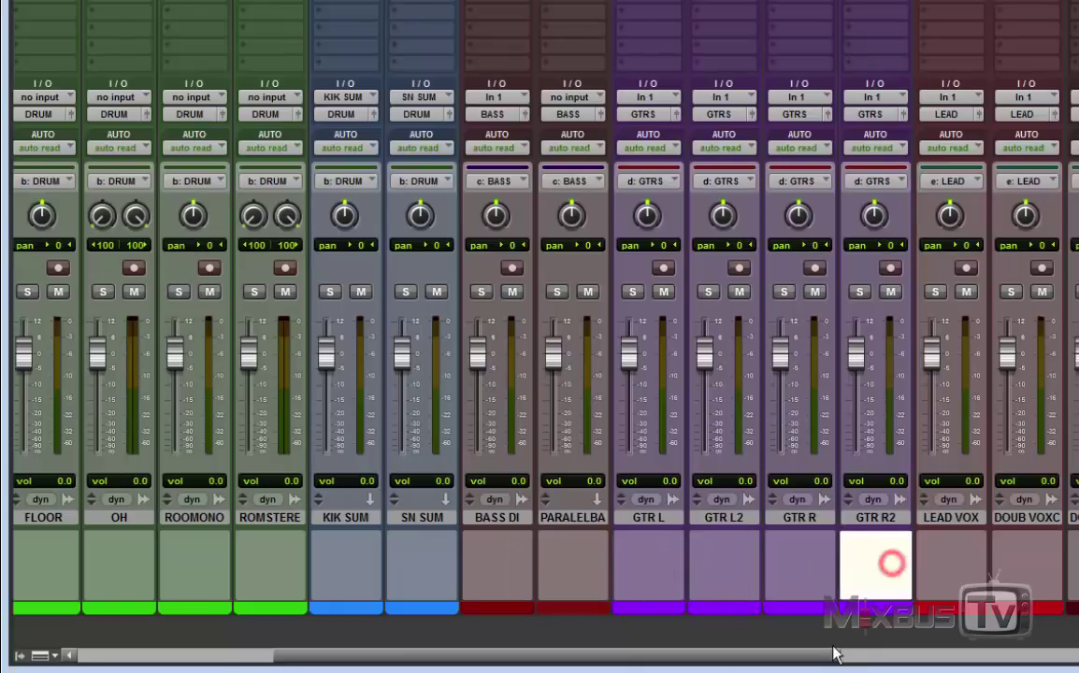
pyautogui.click(830, 654)
pyautogui.click(756, 574)
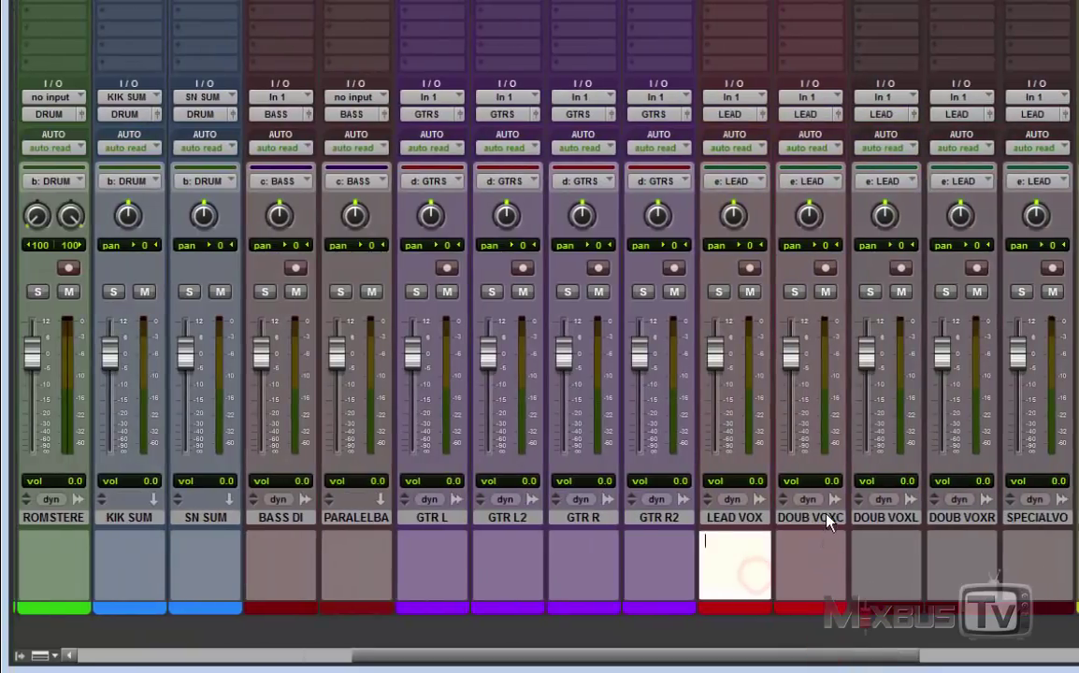
pyautogui.hscroll(7, 828, 524)
# Step: Review the DOUB VOXC, DOUB VOXL, LOOP, SYNTH and KEY tracks
pyautogui.click(585, 517)
pyautogui.click(524, 517)
pyautogui.click(583, 518)
pyautogui.click(662, 517)
pyautogui.click(736, 531)
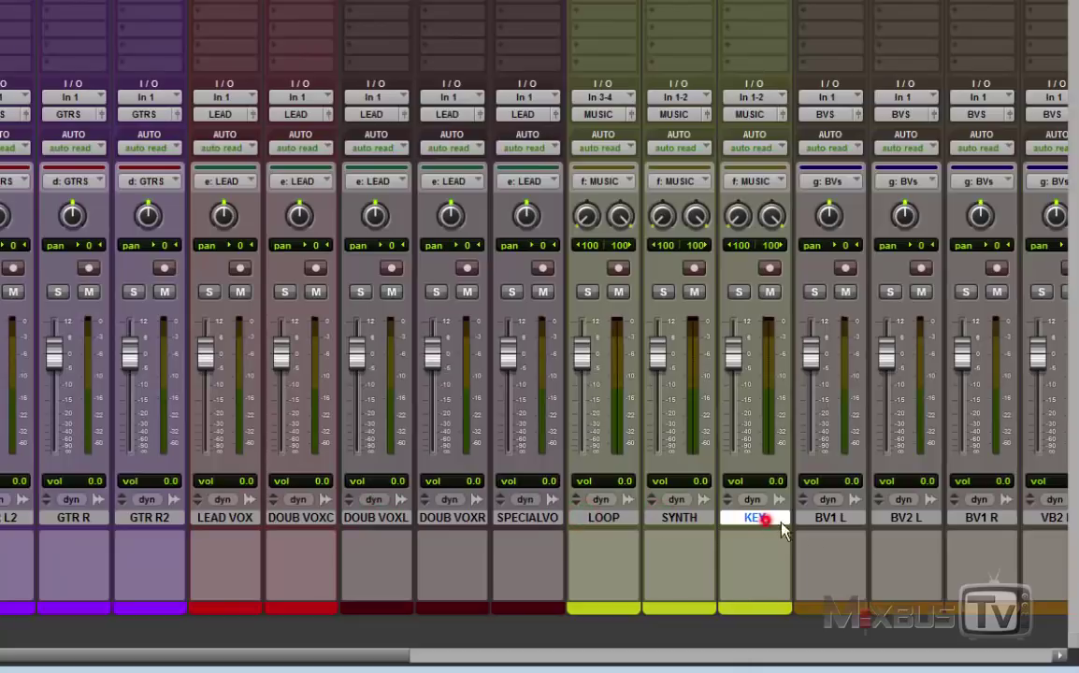
pyautogui.click(388, 650)
pyautogui.moveTo(435, 659); pyautogui.dragTo(566, 662)
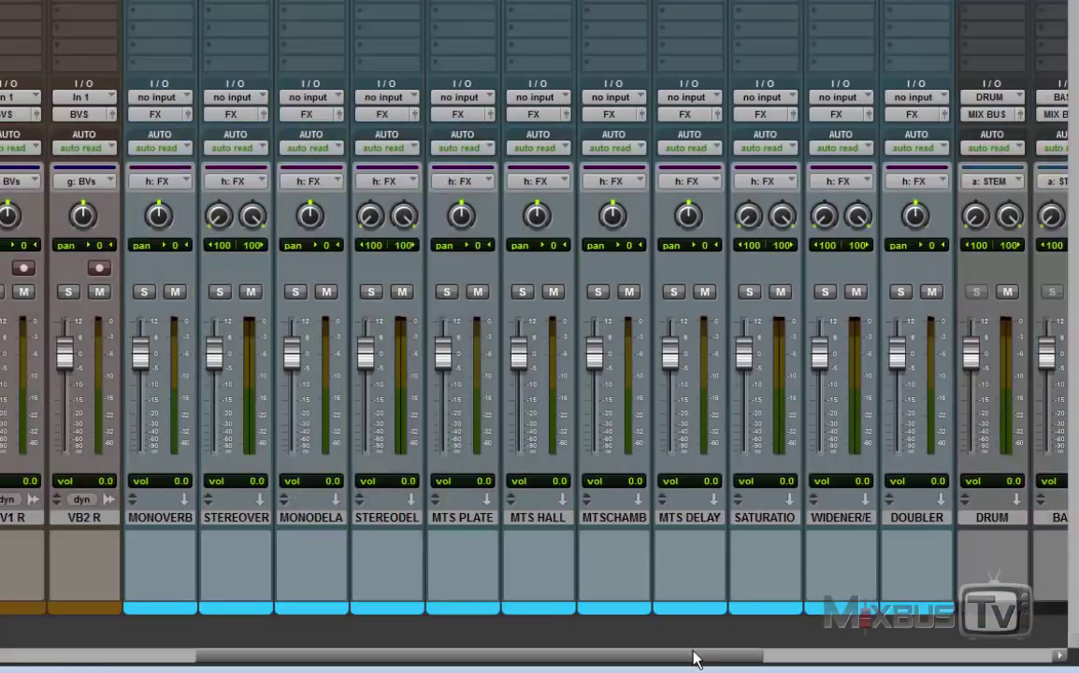
pyautogui.moveTo(694, 656); pyautogui.dragTo(1001, 656)
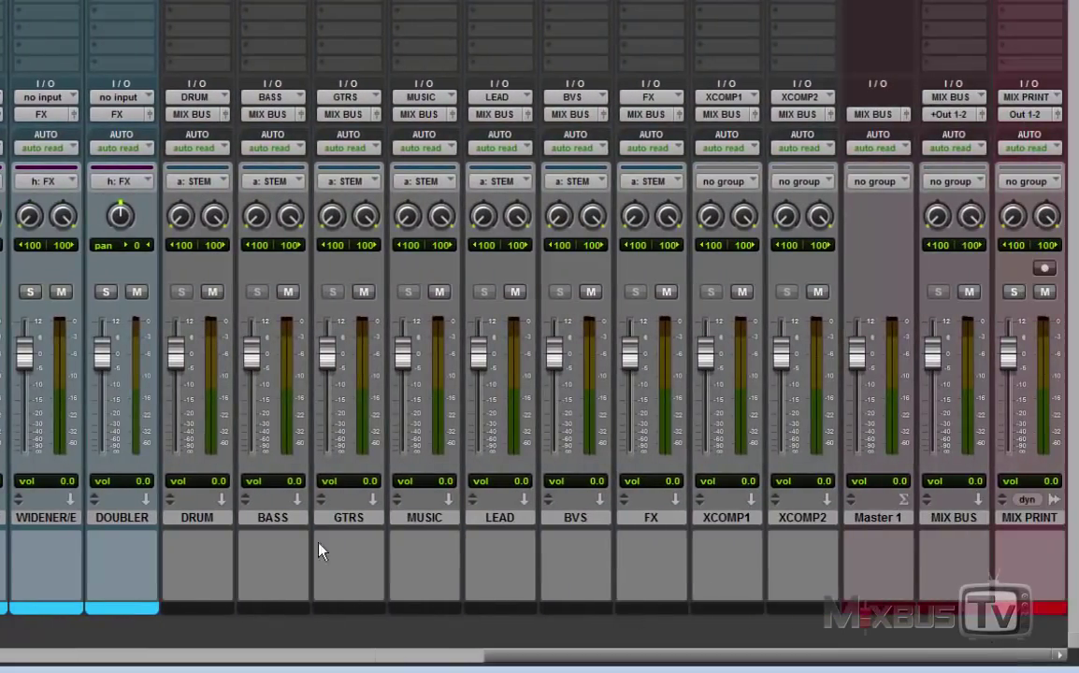
# Step: Review the DRUM, BASS and GTRS buses, Master 1, MIX BUS and MIX PRINT
pyautogui.click(208, 520)
pyautogui.click(294, 535)
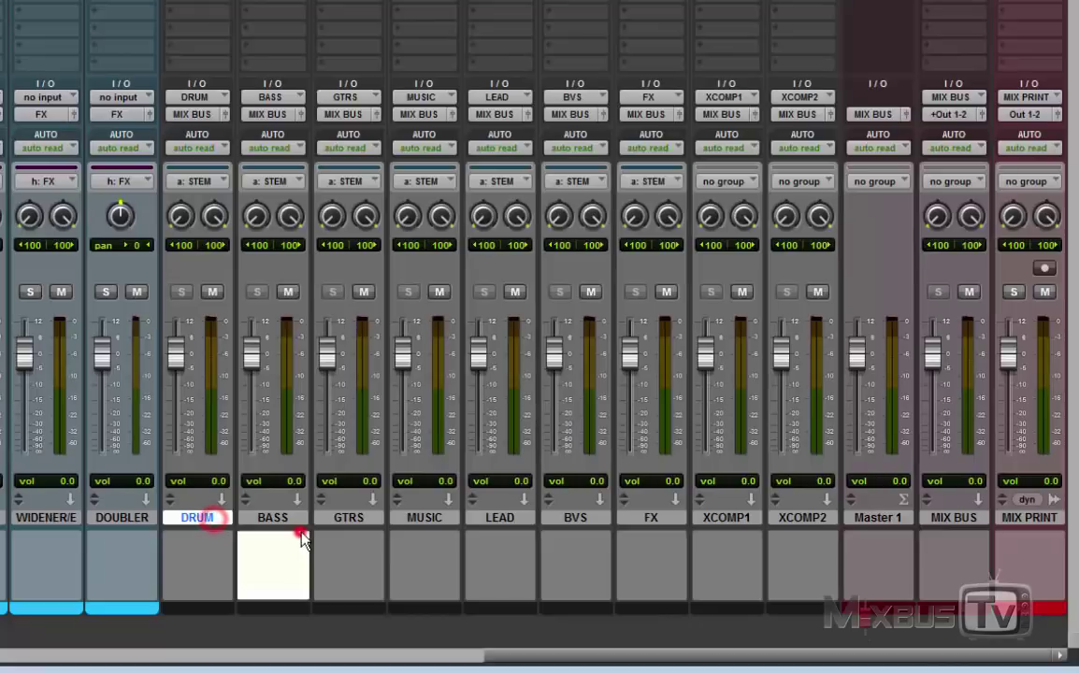
pyautogui.click(353, 520)
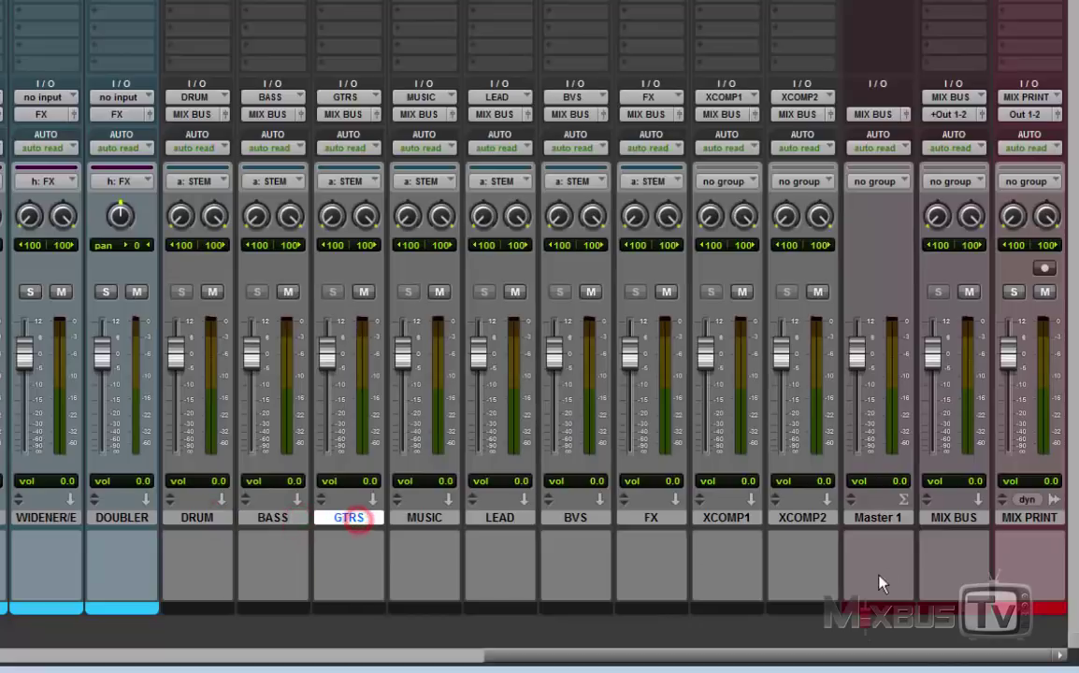
pyautogui.click(685, 654)
pyautogui.click(893, 518)
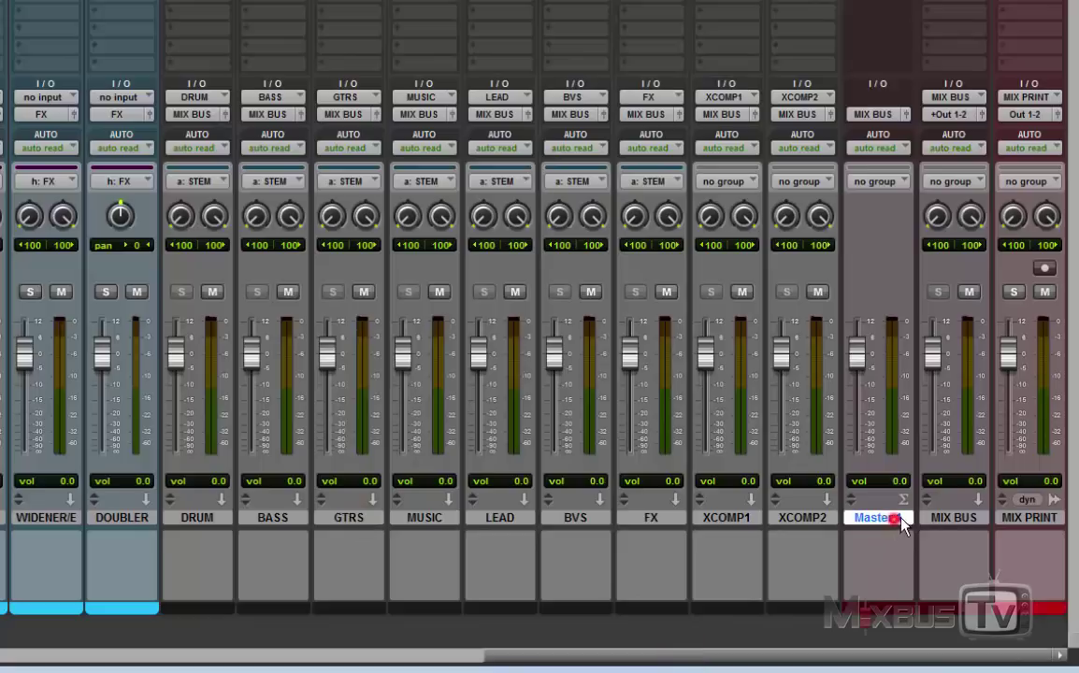
pyautogui.click(954, 519)
pyautogui.click(1026, 521)
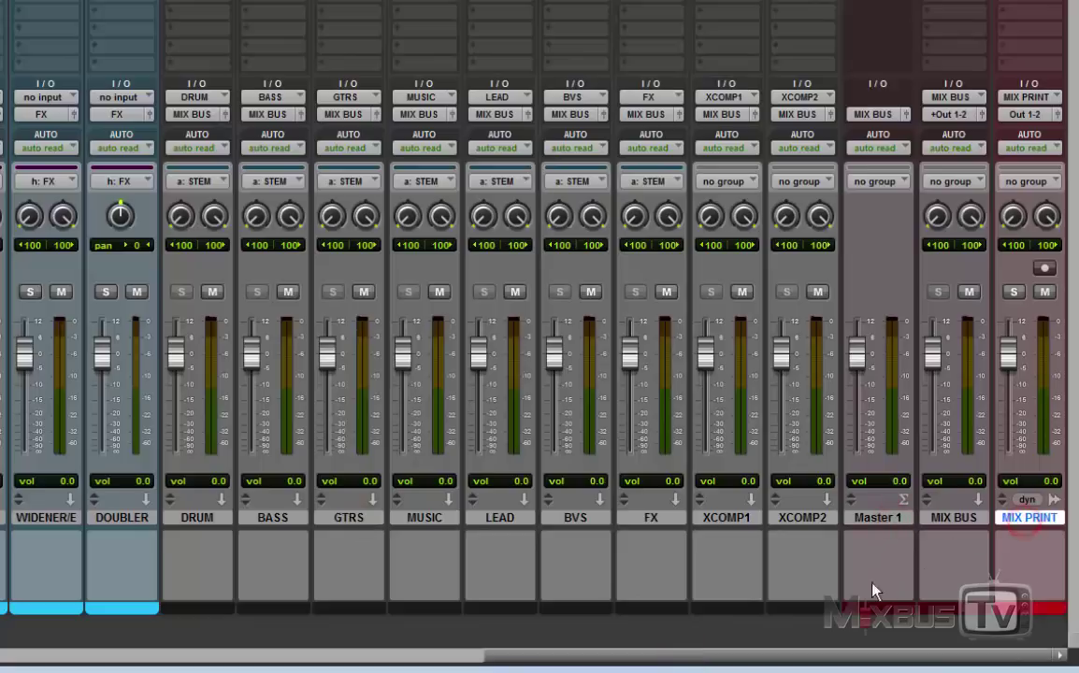
pyautogui.moveTo(819, 653); pyautogui.dragTo(19, 646)
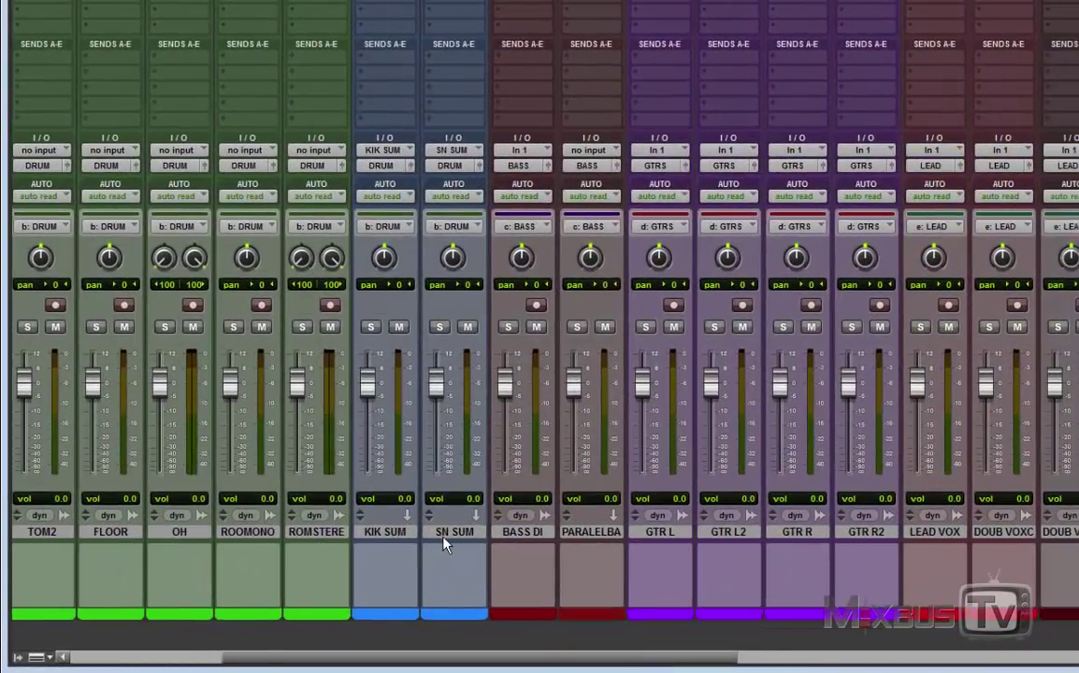
# Step: Check SN SUM and the DRUM, BASS, GTRS and MUSIC buses, then select KIK IN through ROMSTERE
pyautogui.click(444, 545)
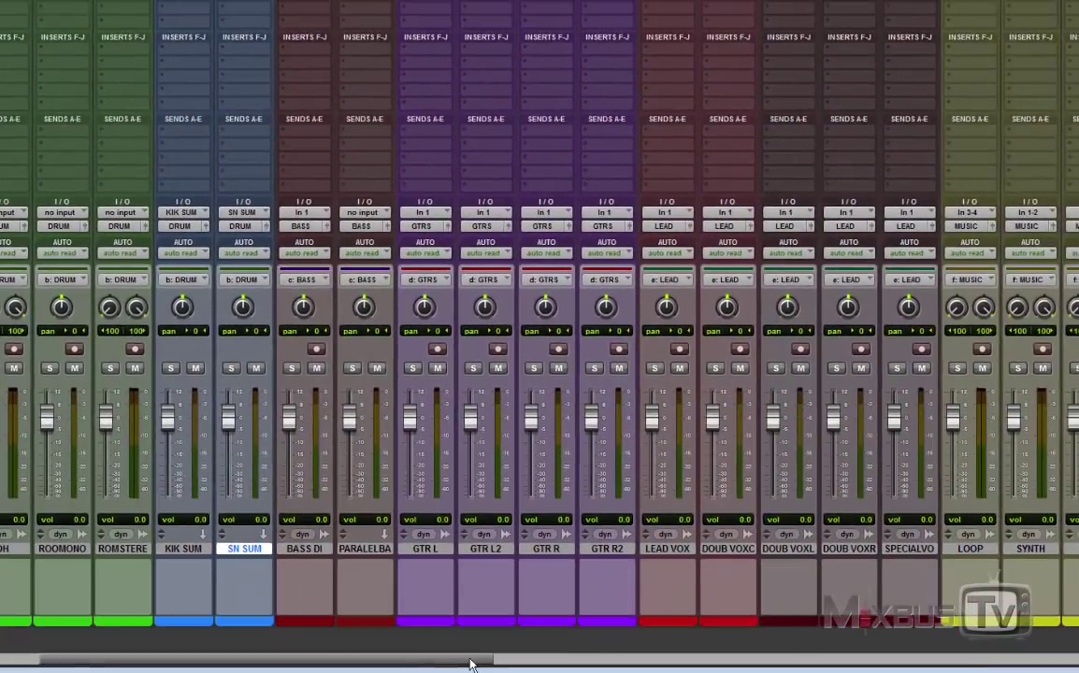
pyautogui.moveTo(532, 655); pyautogui.dragTo(707, 668)
pyautogui.moveTo(636, 669); pyautogui.dragTo(1053, 657)
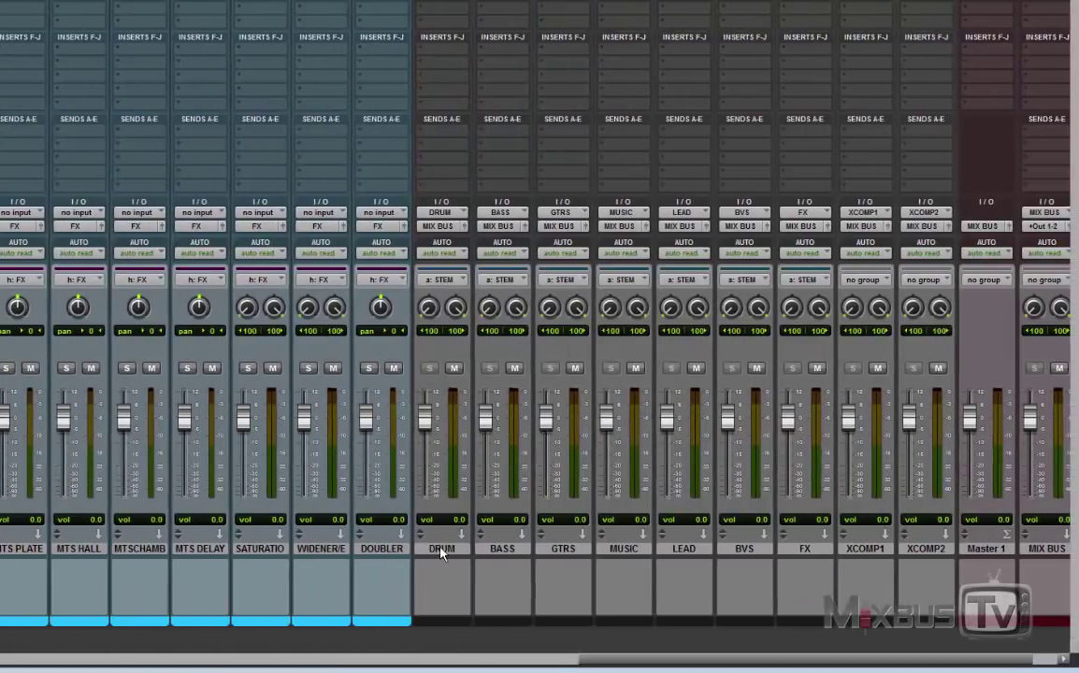
pyautogui.click(441, 549)
pyautogui.click(488, 549)
pyautogui.click(559, 549)
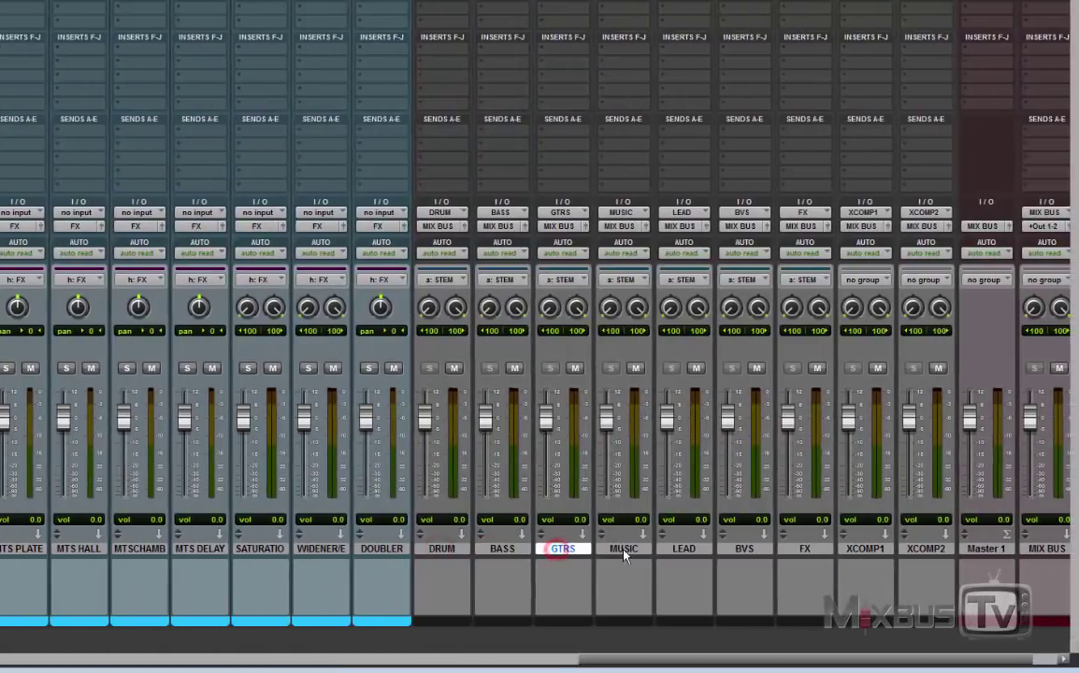
pyautogui.click(624, 549)
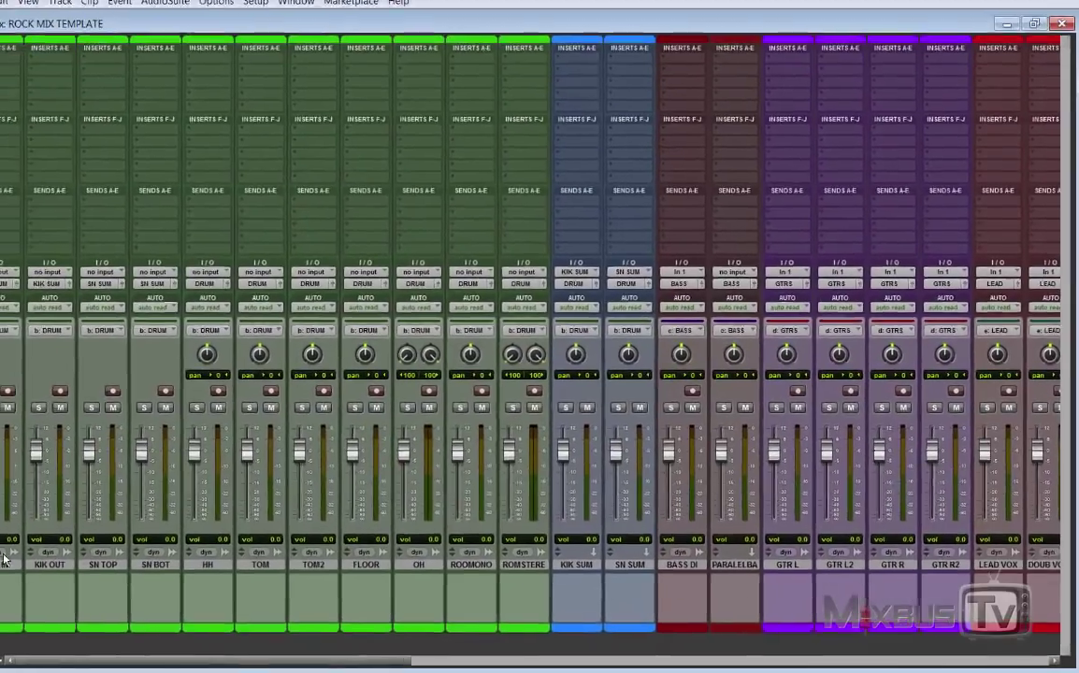
pyautogui.click(3, 561)
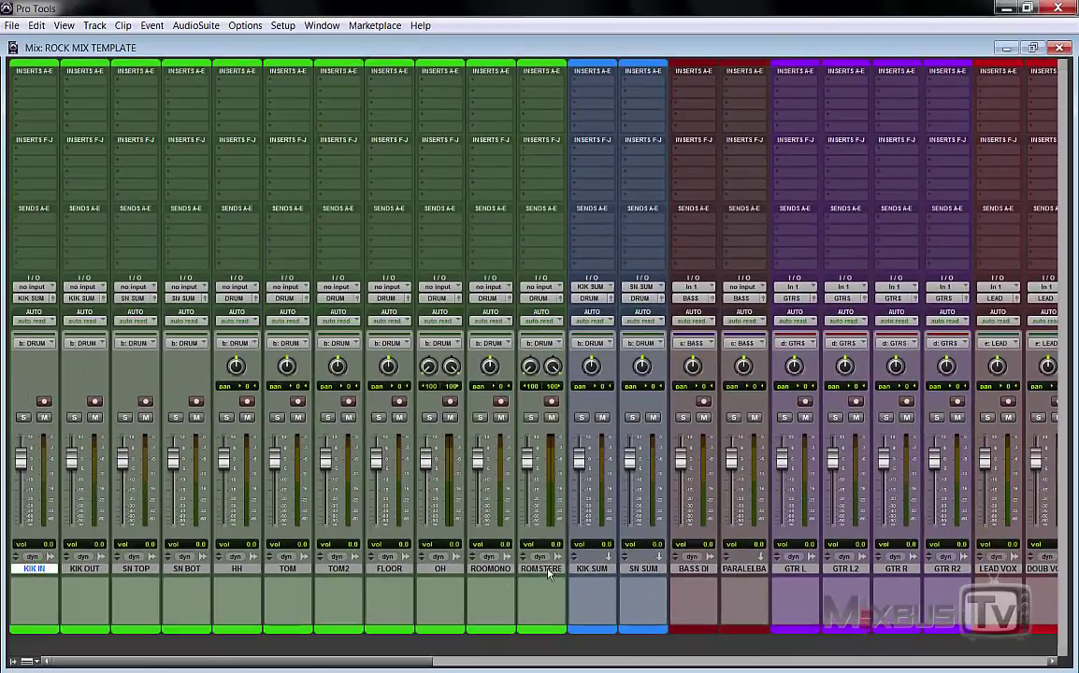
pyautogui.keyDown('shift'); pyautogui.click(550, 570); pyautogui.keyUp('shift')
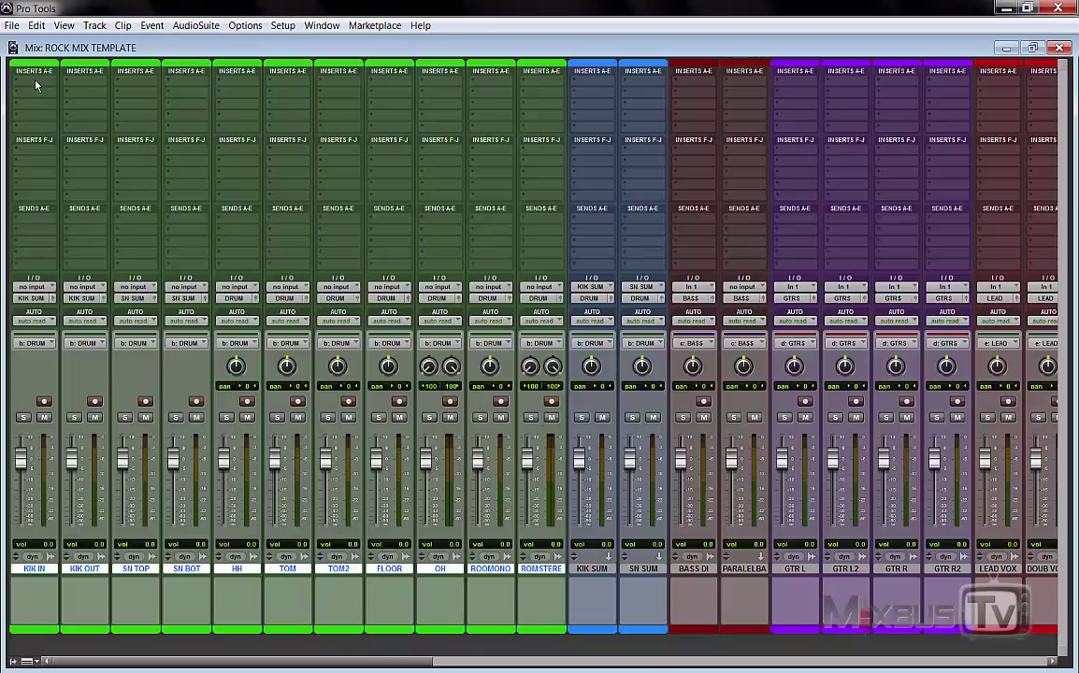
# Step: Insert VSTW FerricTDS (mono) on insert A of the selected drum tracks and close its window
pyautogui.click(36, 85)
pyautogui.click(131, 141)
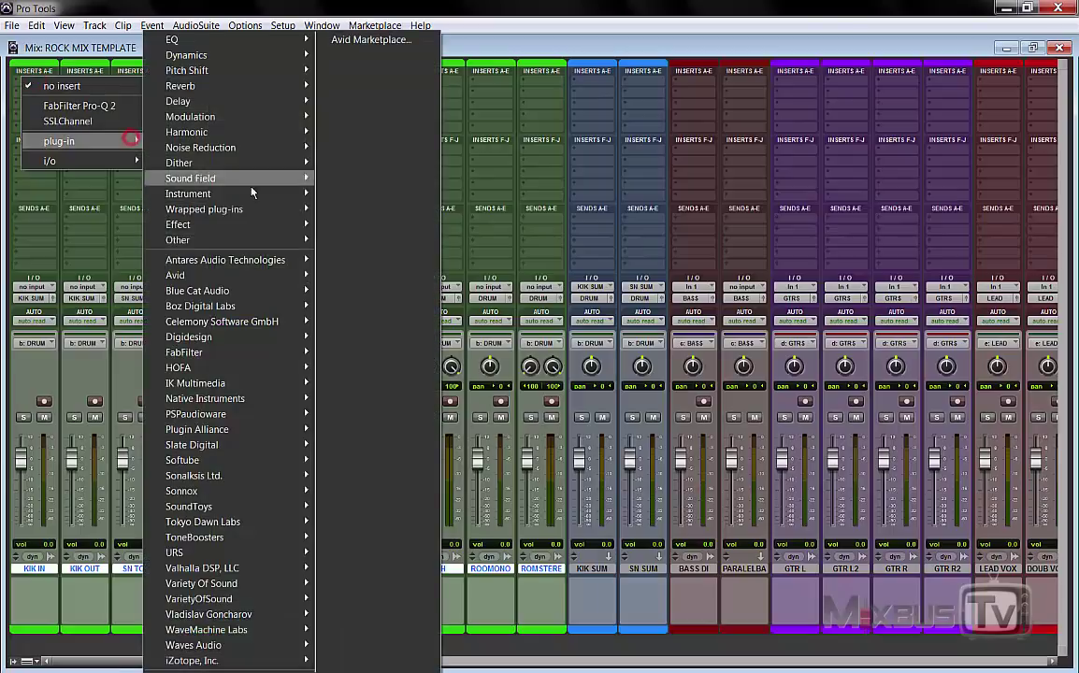
pyautogui.click(285, 210)
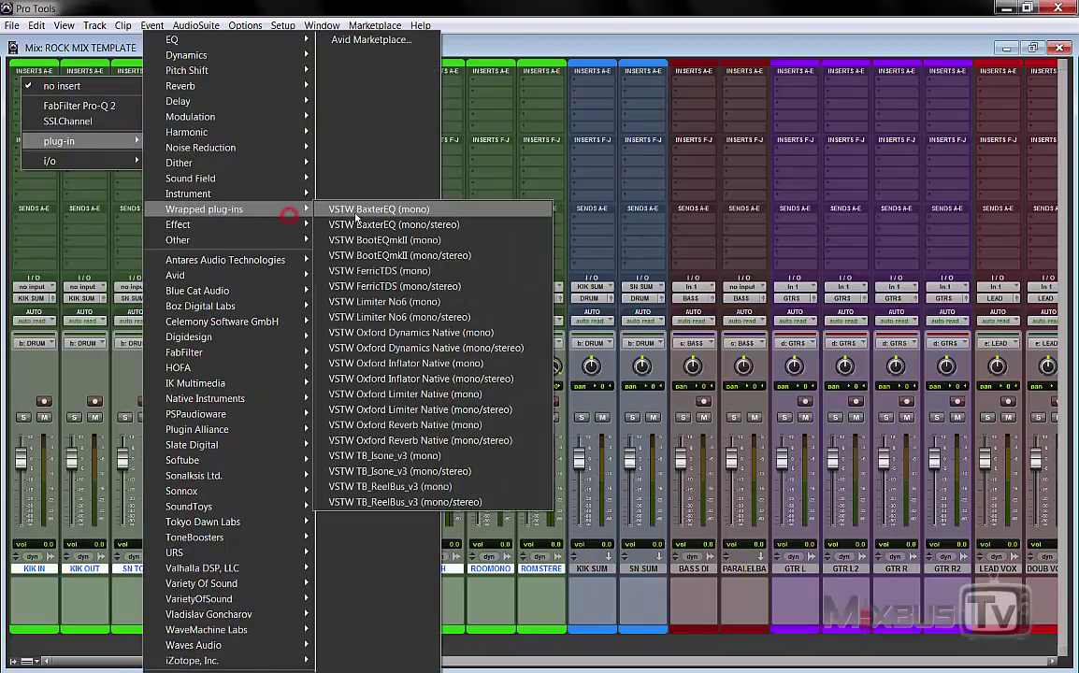
pyautogui.keyDown('alt'); pyautogui.keyDown('shift'); pyautogui.click(374, 271); pyautogui.keyUp('shift'); pyautogui.keyUp('alt')
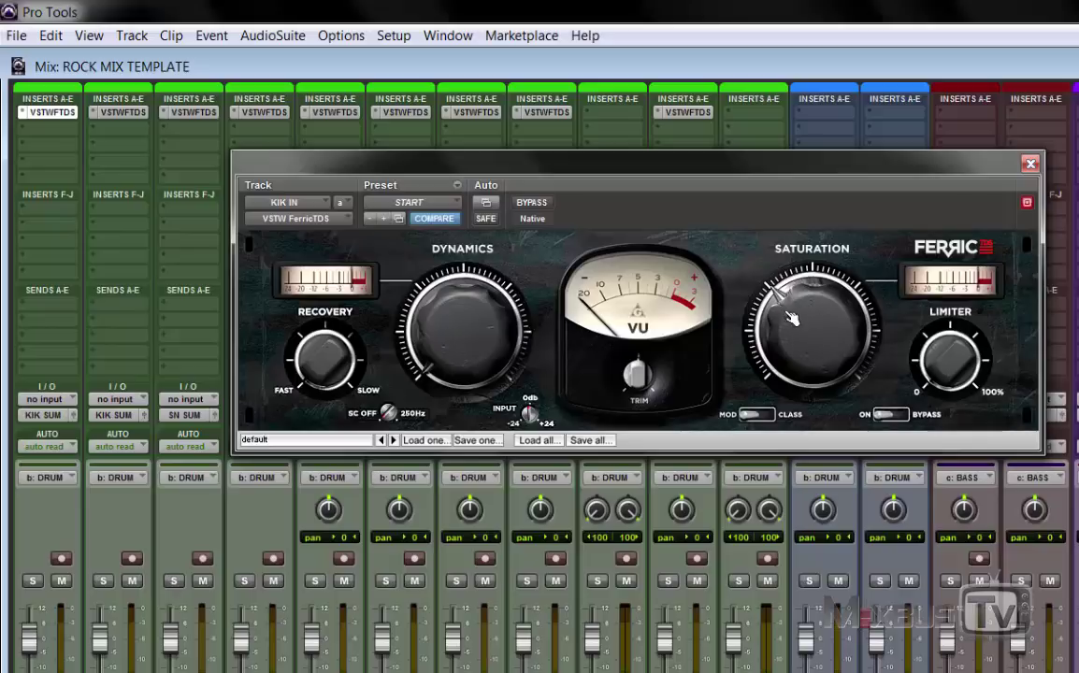
pyautogui.click(1031, 164)
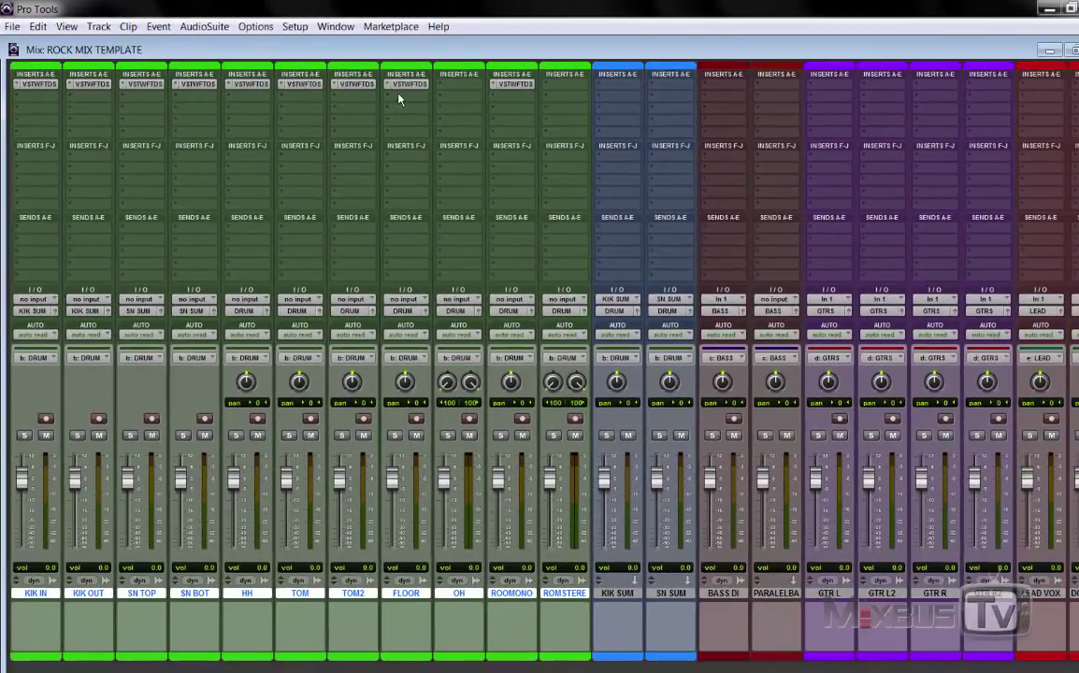
# Step: Add the stereo FerricTDS to the OH track's insert and close its window
pyautogui.click(458, 87)
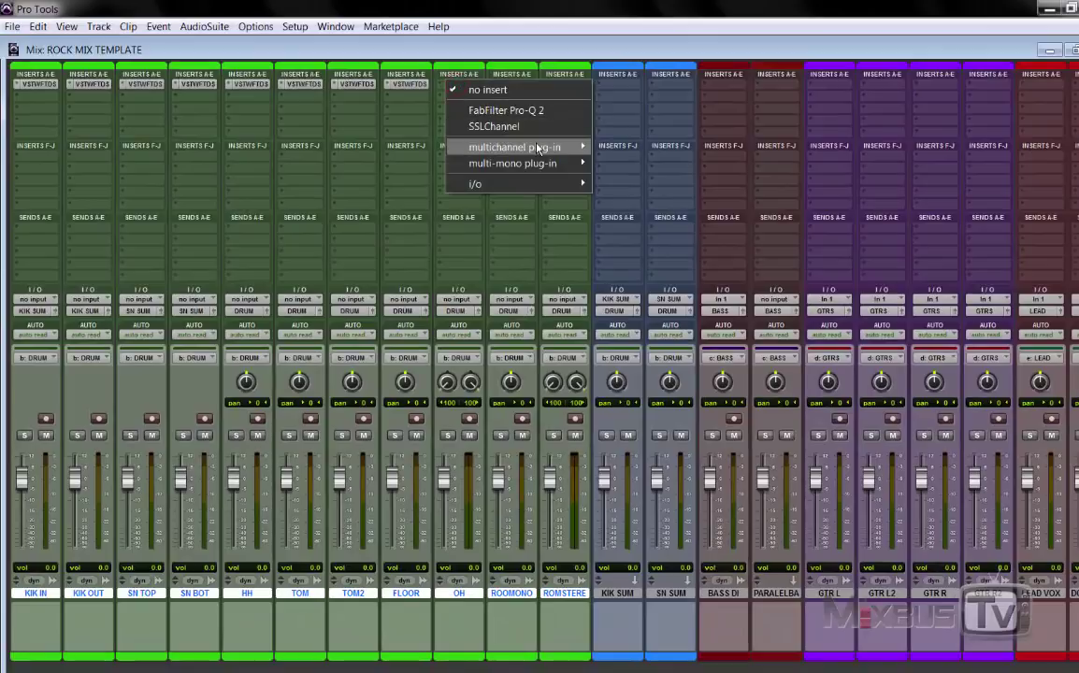
pyautogui.moveTo(514, 147)
pyautogui.moveTo(739, 206)
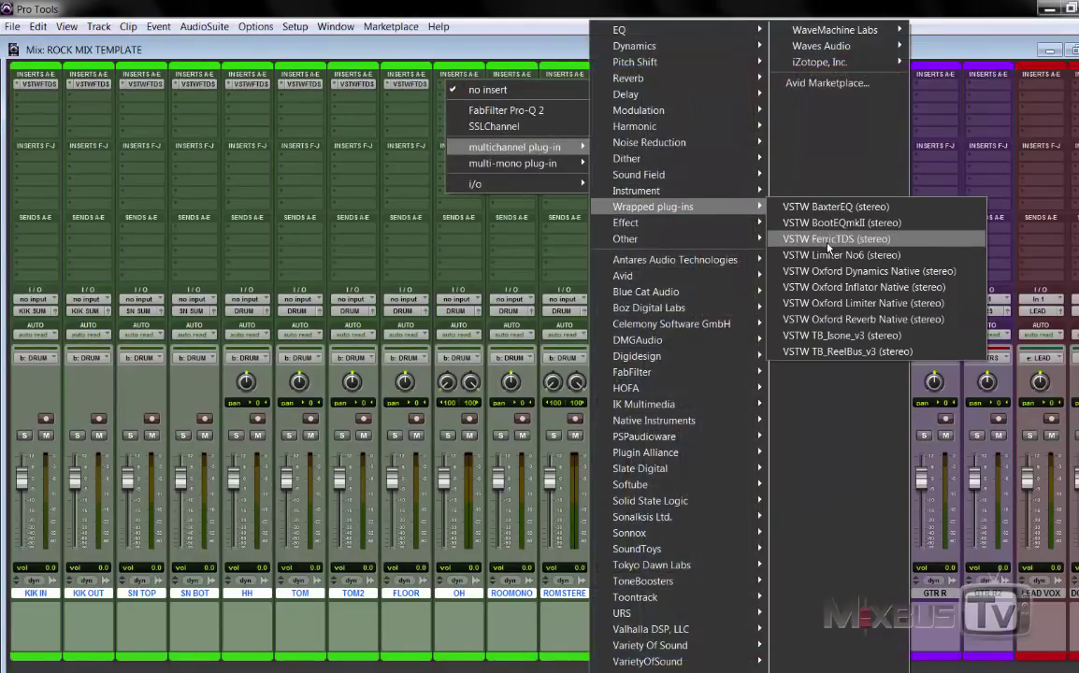
pyautogui.click(828, 243)
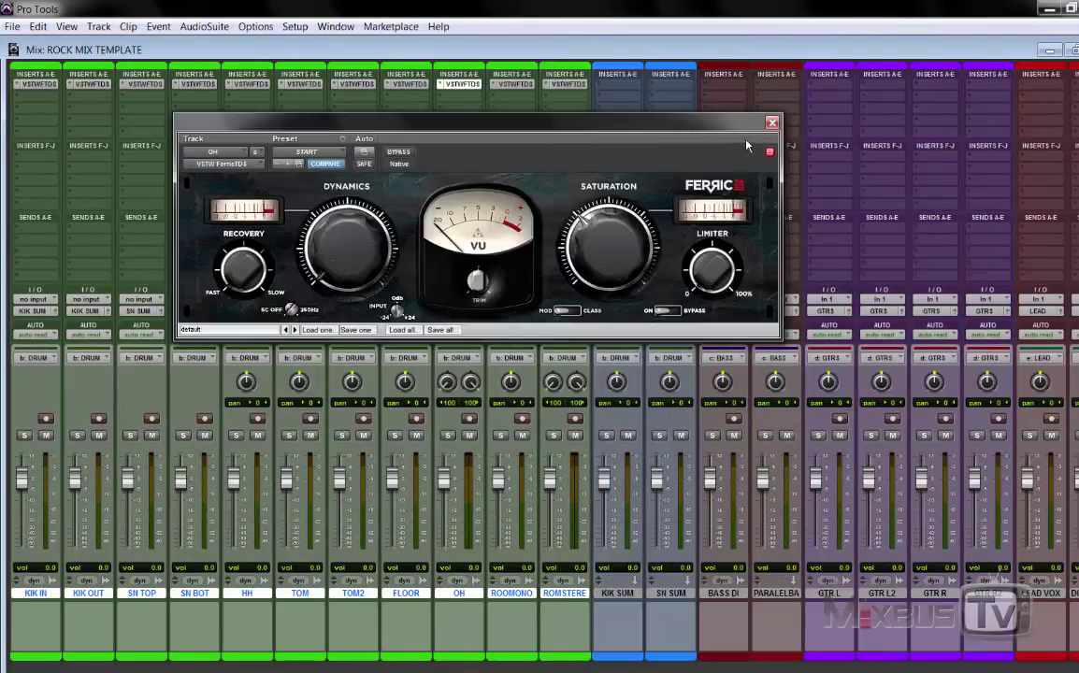
pyautogui.click(772, 122)
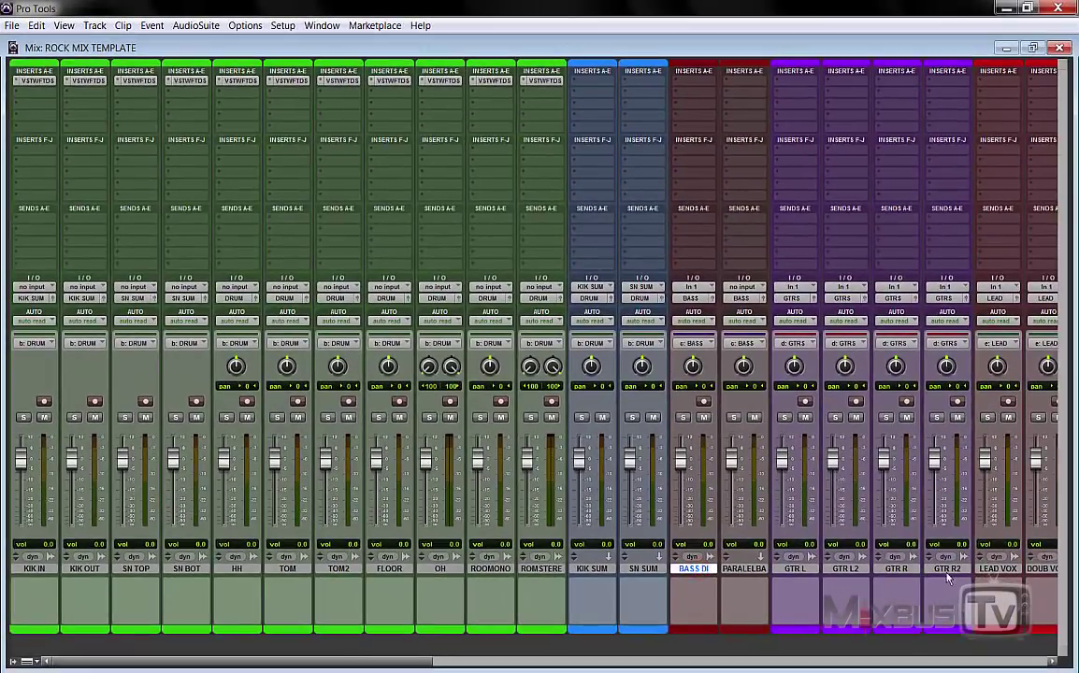
# Step: Select BASS DI through SPECIALVO and insert FerricTDS on all of them
pyautogui.keyDown('shift'); pyautogui.click(948, 569); pyautogui.keyUp('shift')
pyautogui.hscroll(3, 889, 578)
pyautogui.hscroll(4, 756, 591)
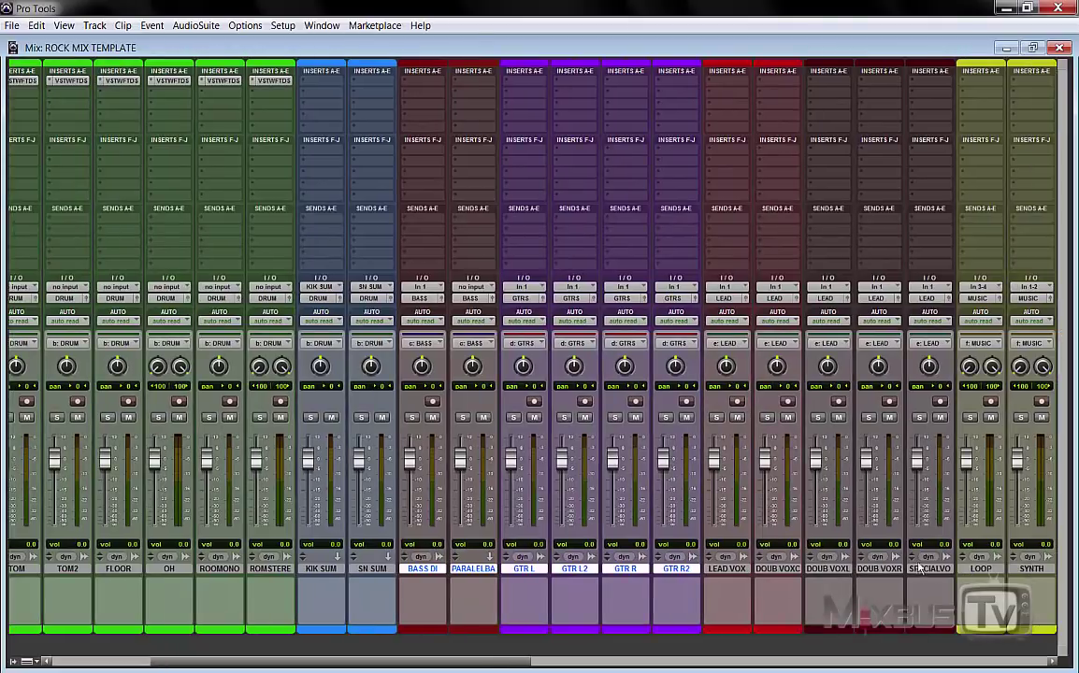
pyautogui.keyDown('shift'); pyautogui.click(929, 569); pyautogui.keyUp('shift')
pyautogui.hscroll(3, 760, 518)
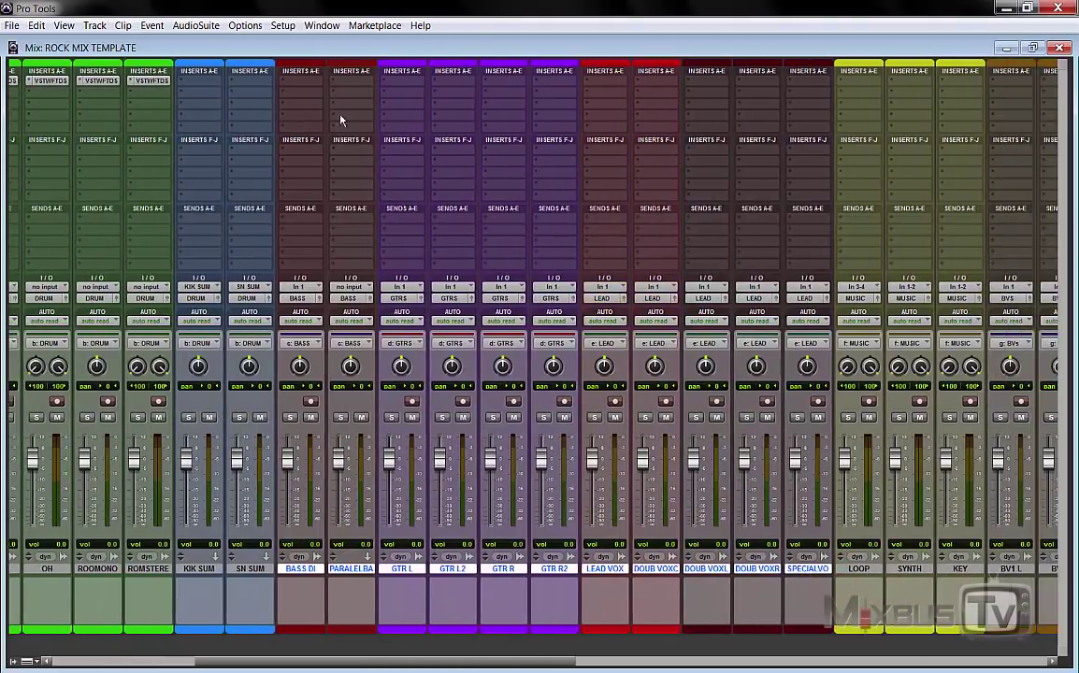
pyautogui.click(301, 84)
pyautogui.moveTo(344, 140)
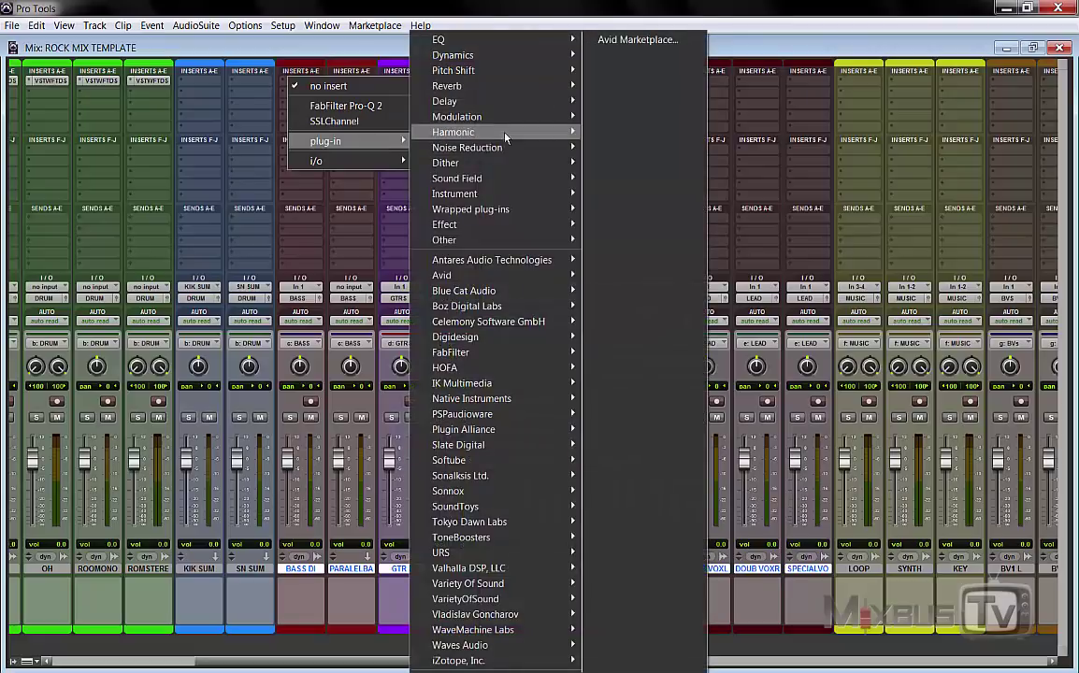
pyautogui.moveTo(538, 224)
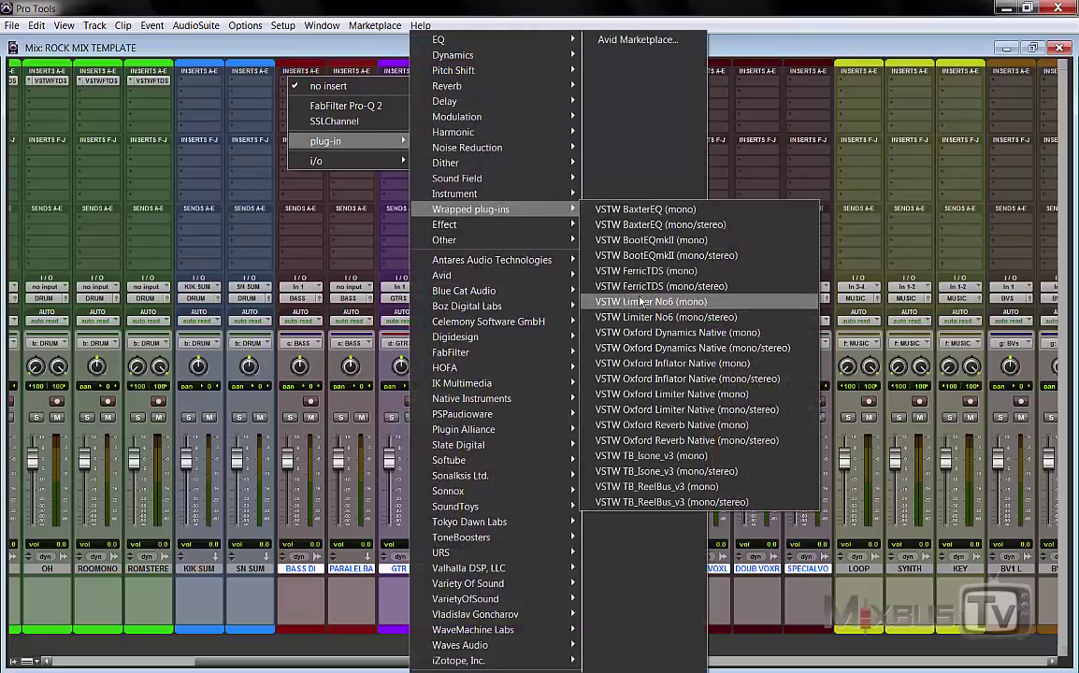
pyautogui.keyDown('alt'); pyautogui.keyDown('shift'); pyautogui.click(650, 271); pyautogui.keyUp('shift'); pyautogui.keyUp('alt')
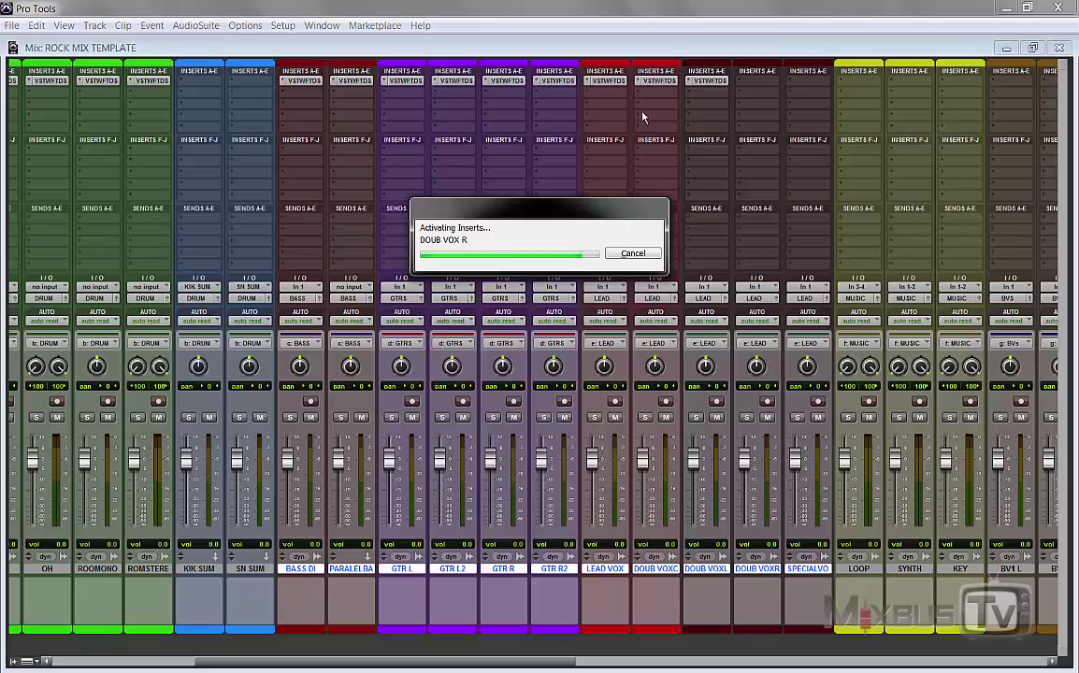
# Step: Close the FerricTDS window and select the LOOP, SYNTH and KEY tracks
pyautogui.click(740, 114)
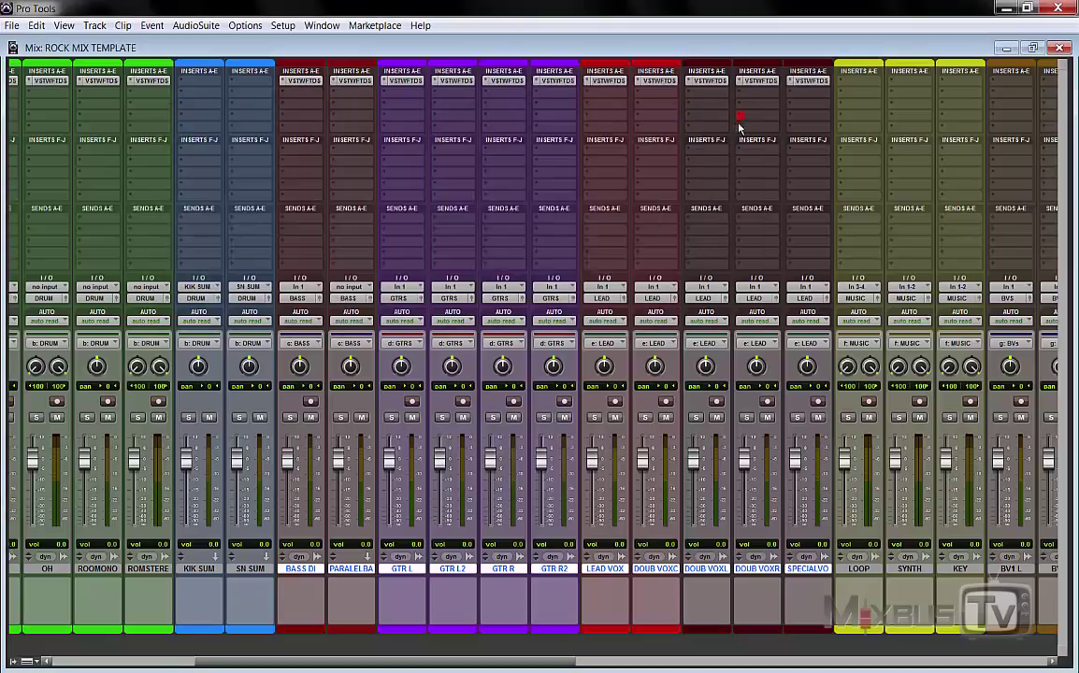
pyautogui.hscroll(2, 705, 222)
pyautogui.hscroll(4, 705, 222)
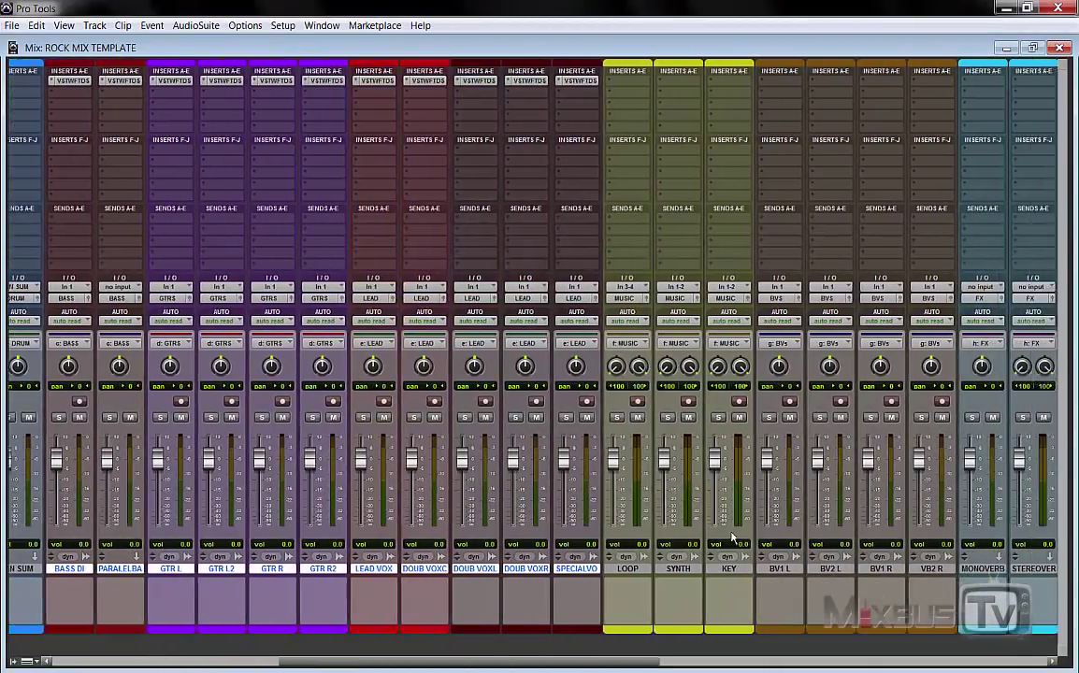
pyautogui.hscroll(1, 653, 568)
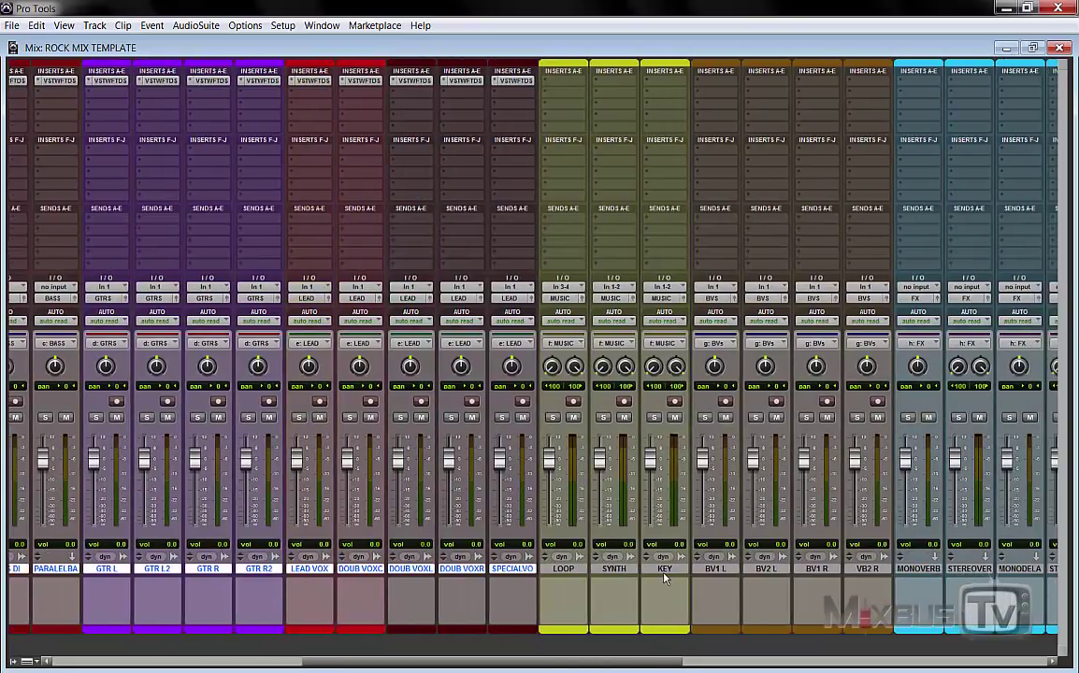
pyautogui.click(564, 569)
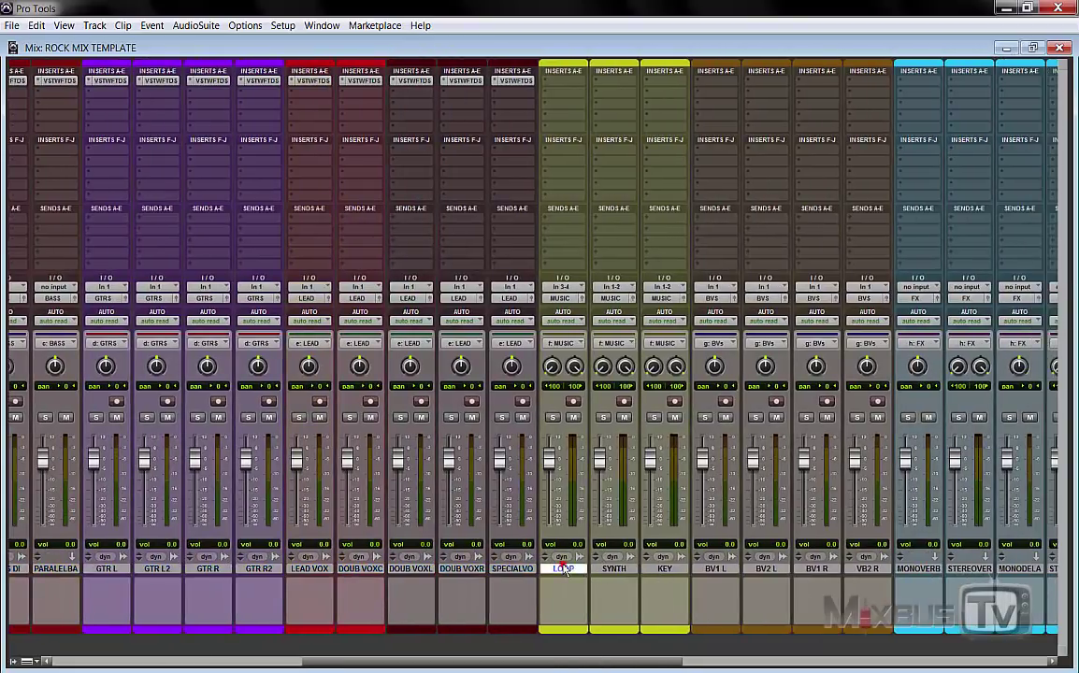
pyautogui.keyDown('shift'); pyautogui.click(613, 568); pyautogui.keyUp('shift')
pyautogui.keyDown('shift'); pyautogui.click(655, 568); pyautogui.keyUp('shift')
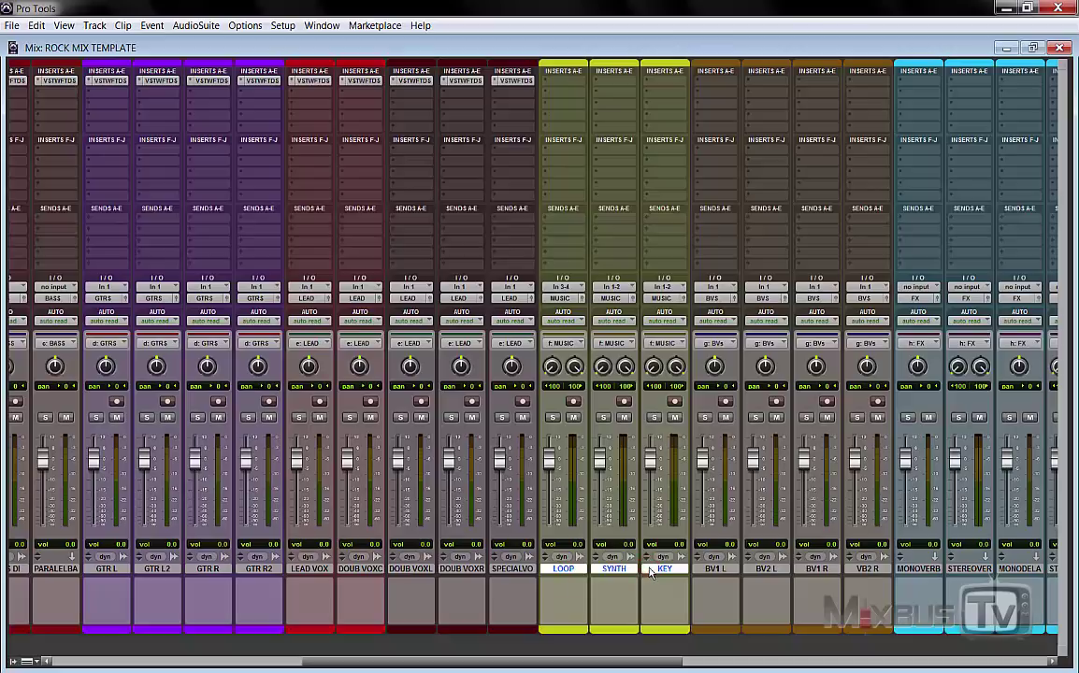
# Step: Insert multichannel VSTW FerricTDS on LOOP, SYNTH and KEY, then close its window
pyautogui.click(568, 81)
pyautogui.moveTo(617, 140)
pyautogui.moveTo(828, 200)
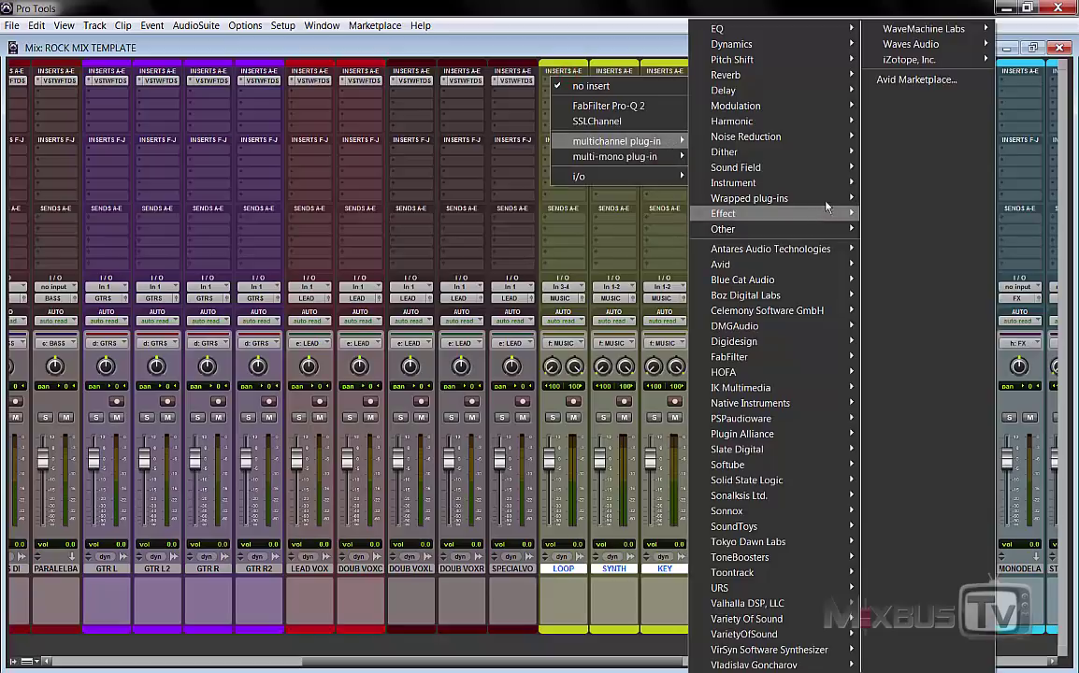
pyautogui.click(894, 236)
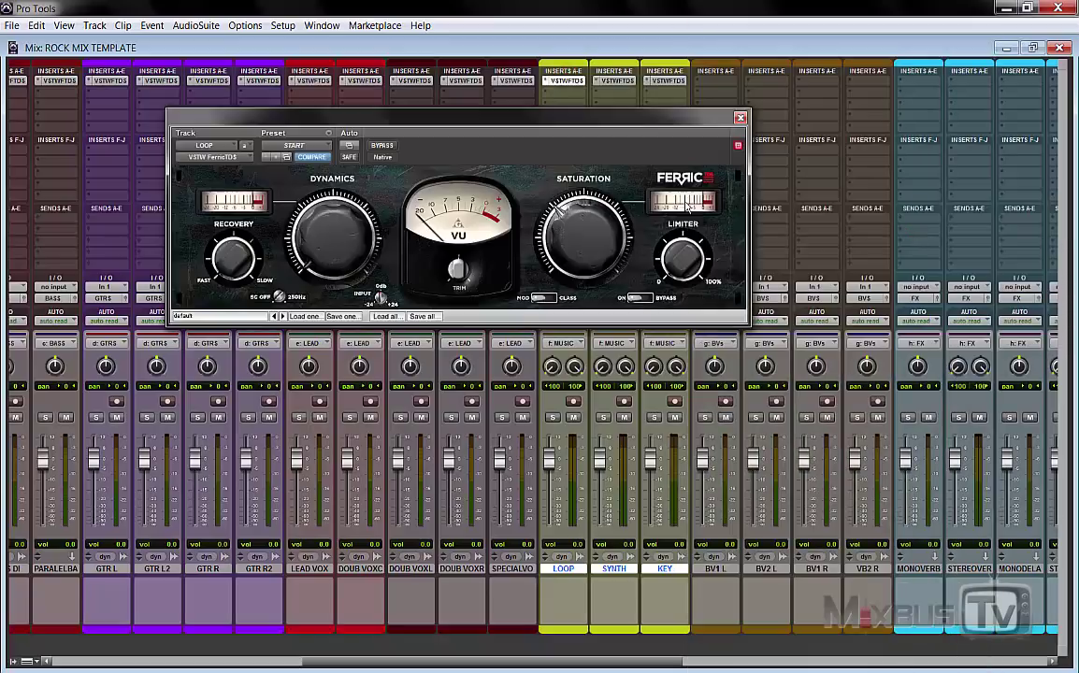
pyautogui.click(741, 117)
pyautogui.hscroll(2, 615, 251)
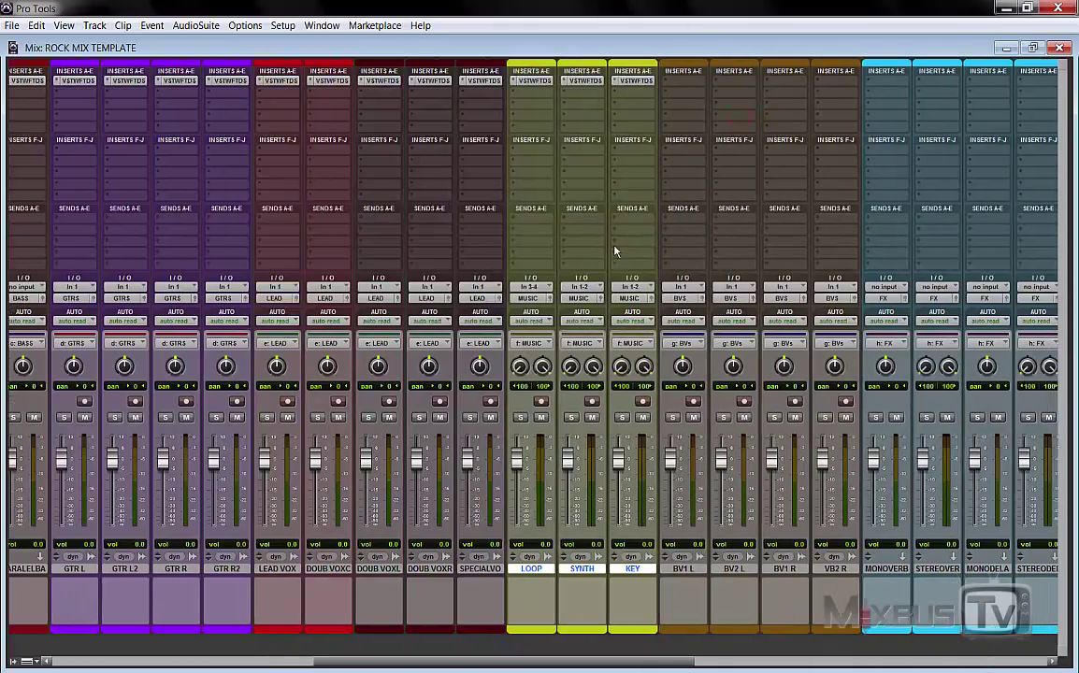
# Step: Select BV1 L through VB2 R and insert mono VSTW FerricTDS on their first insert
pyautogui.hscroll(15, 615, 250)
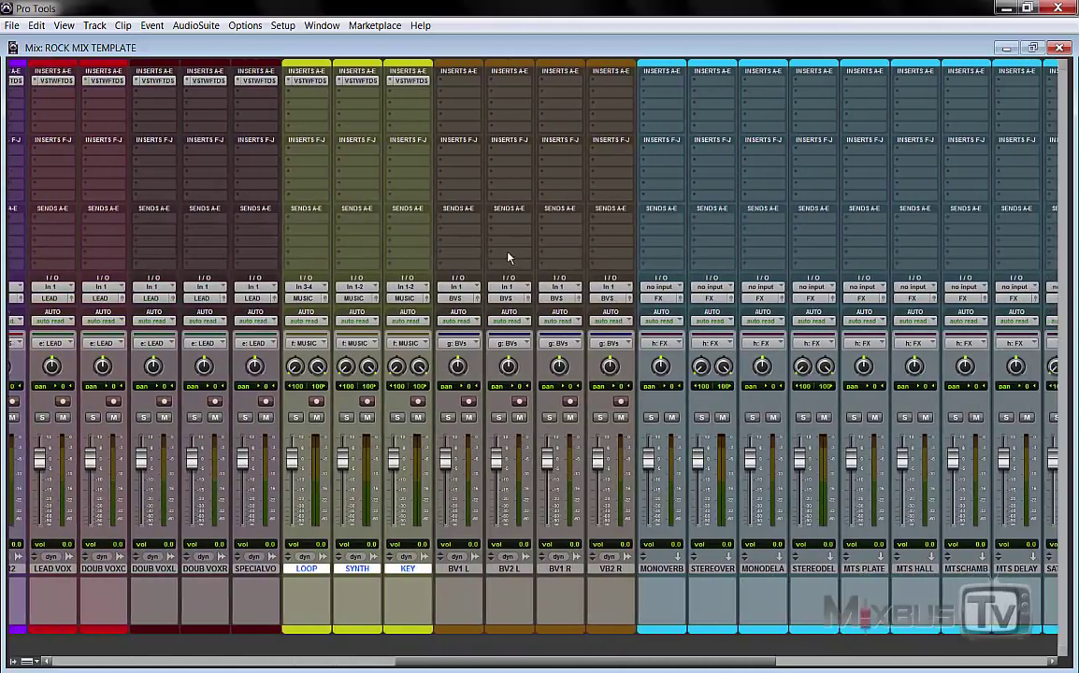
pyautogui.hscroll(2, 506, 259)
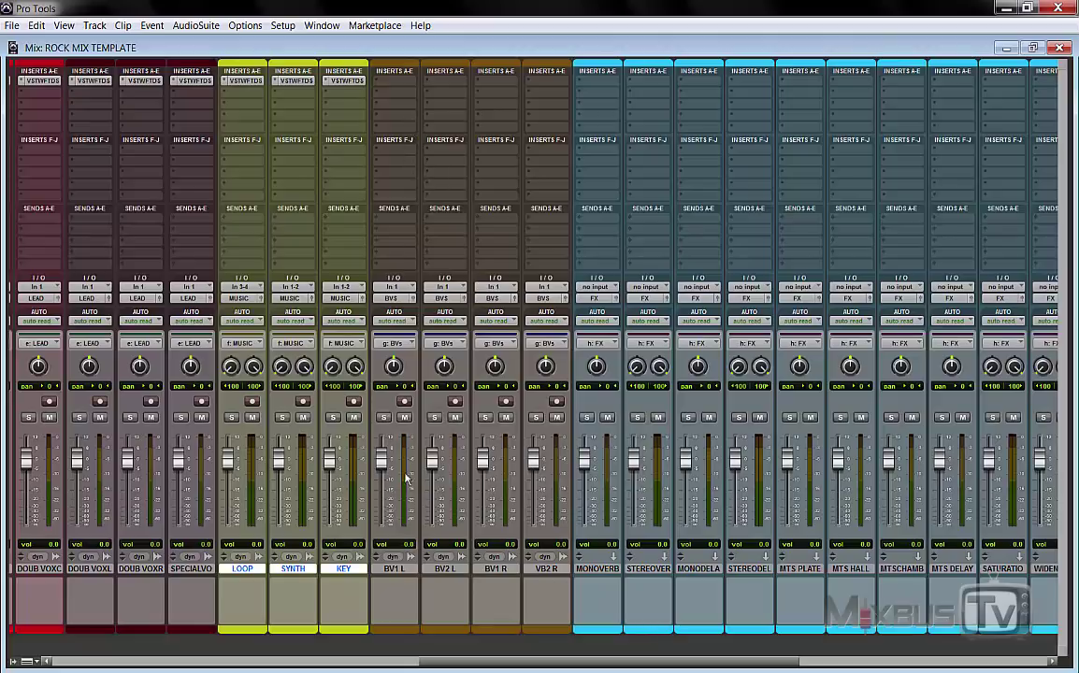
pyautogui.click(393, 569)
pyautogui.keyDown('shift'); pyautogui.click(548, 569); pyautogui.keyUp('shift')
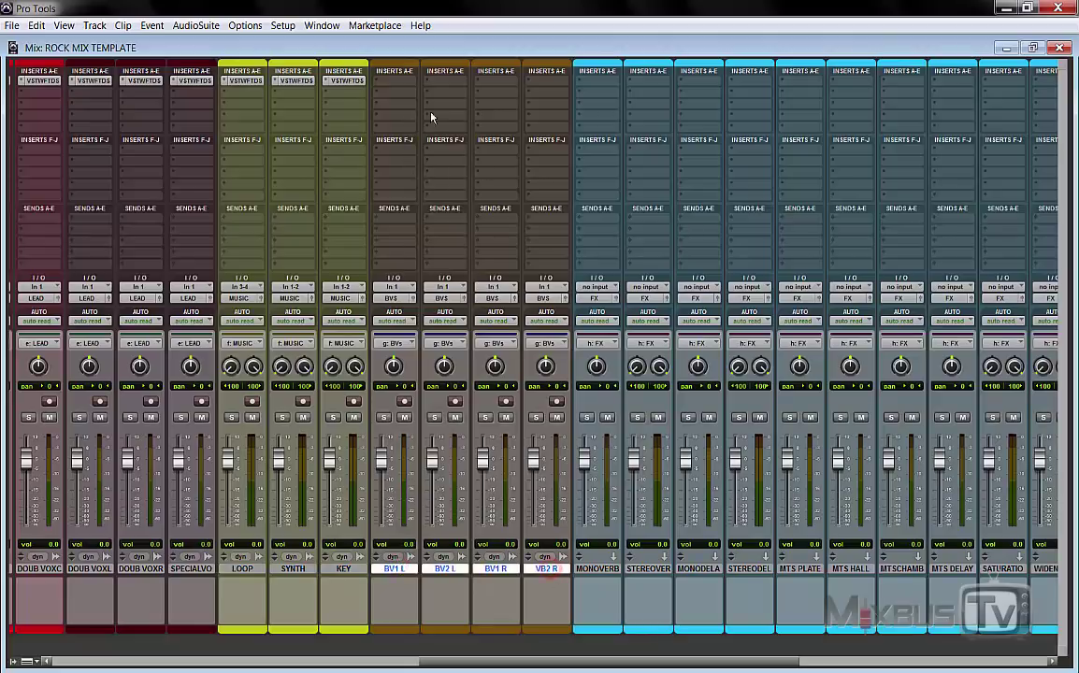
pyautogui.click(398, 82)
pyautogui.moveTo(449, 140)
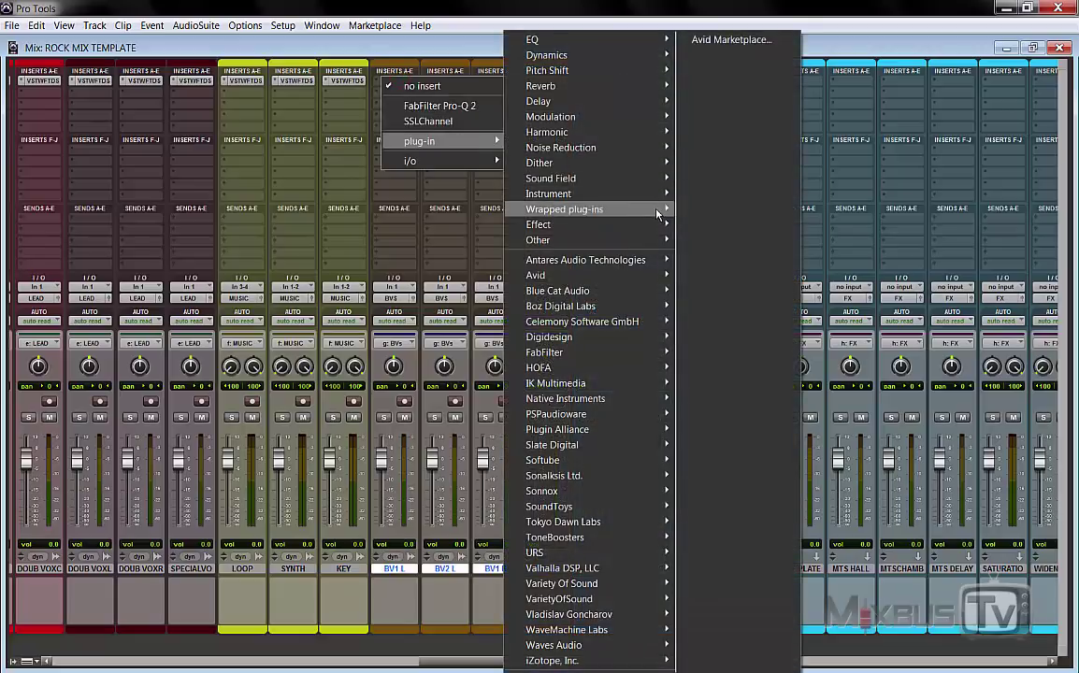
pyautogui.moveTo(657, 209)
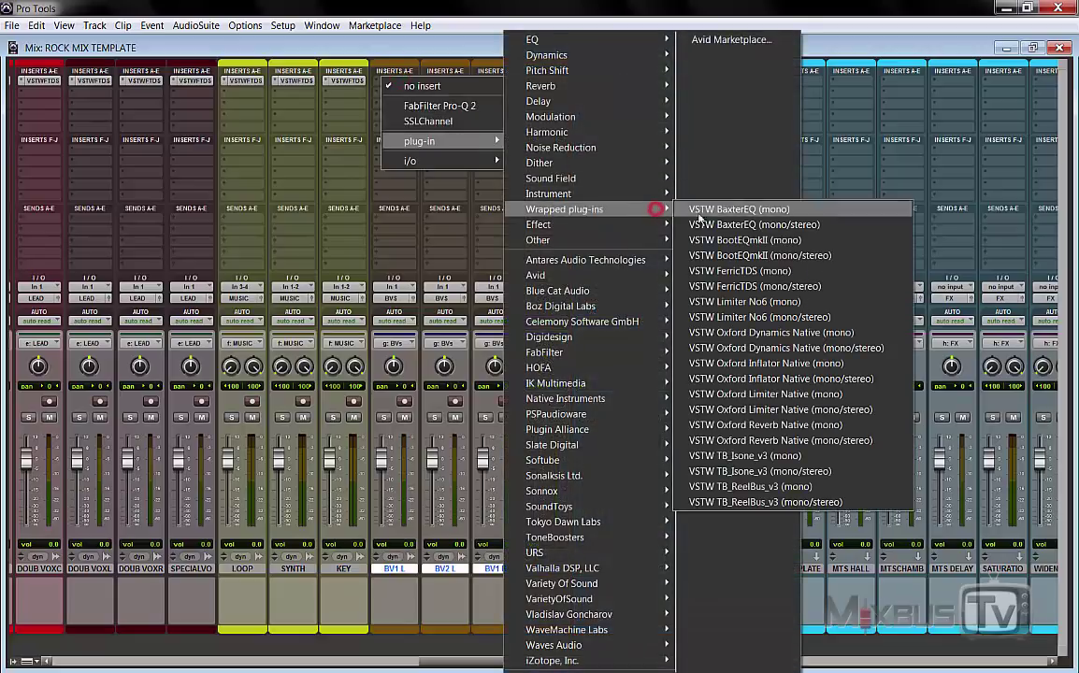
pyautogui.click(734, 272)
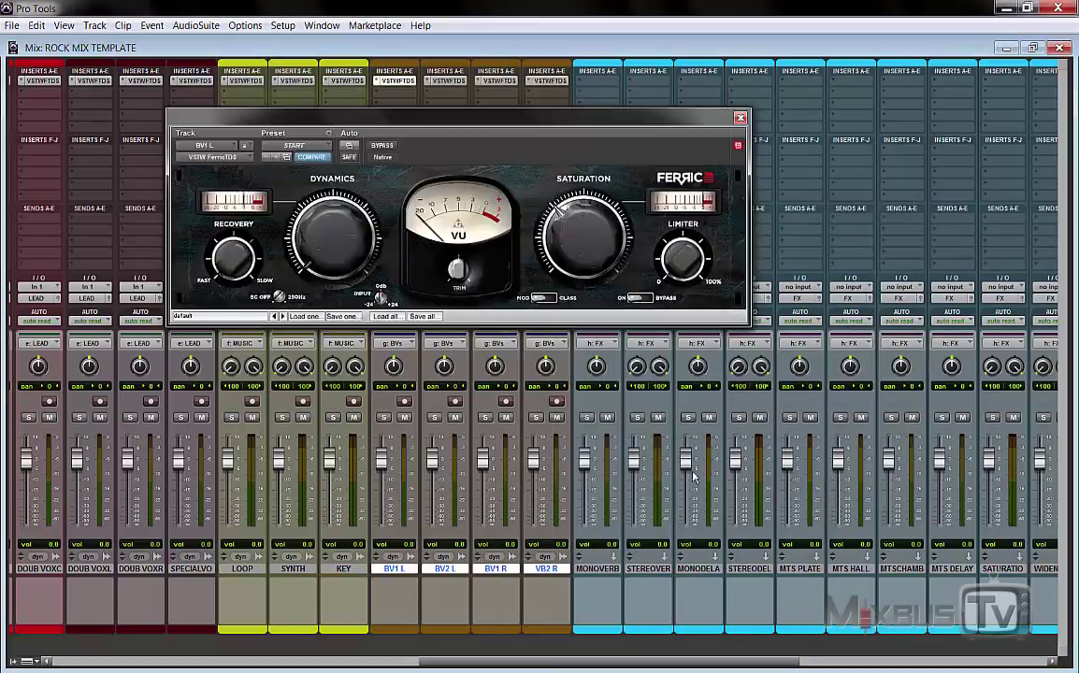
# Step: Close the FerricTDS window, check the stem tracks including DRUM, and return to the drums
pyautogui.click(740, 117)
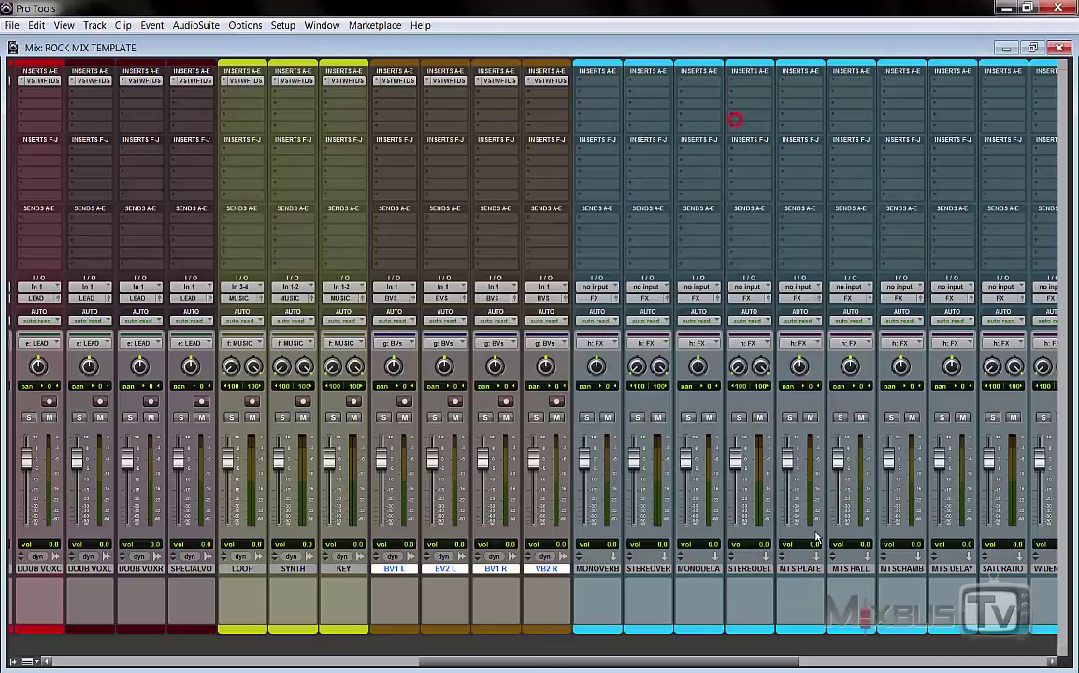
pyautogui.moveTo(784, 665); pyautogui.dragTo(1024, 667)
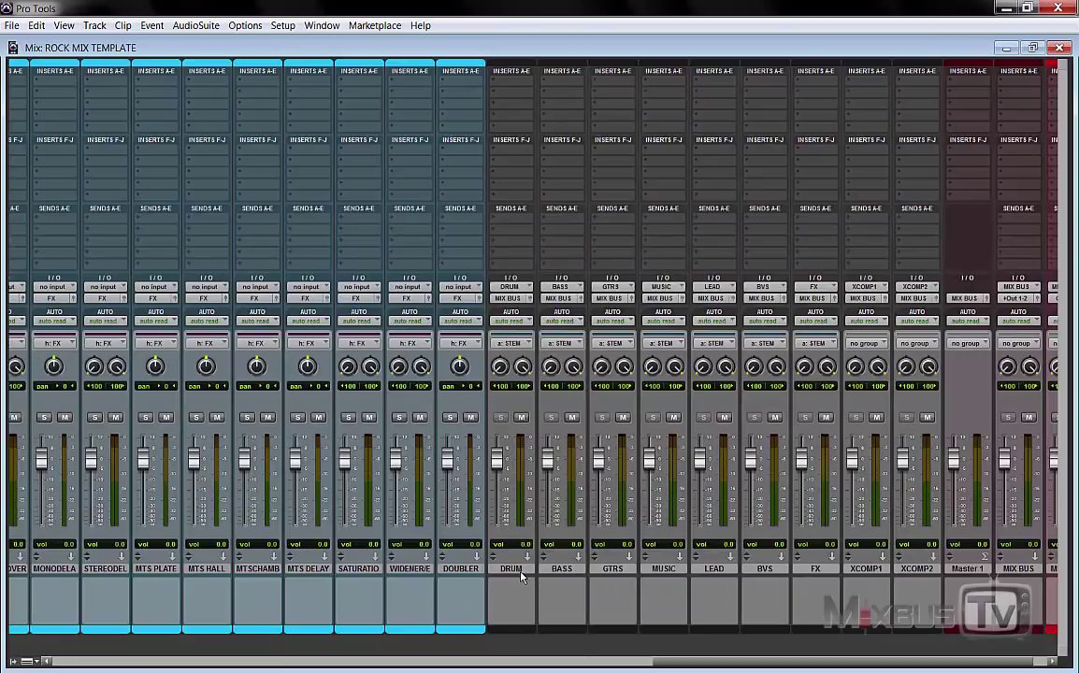
pyautogui.click(521, 572)
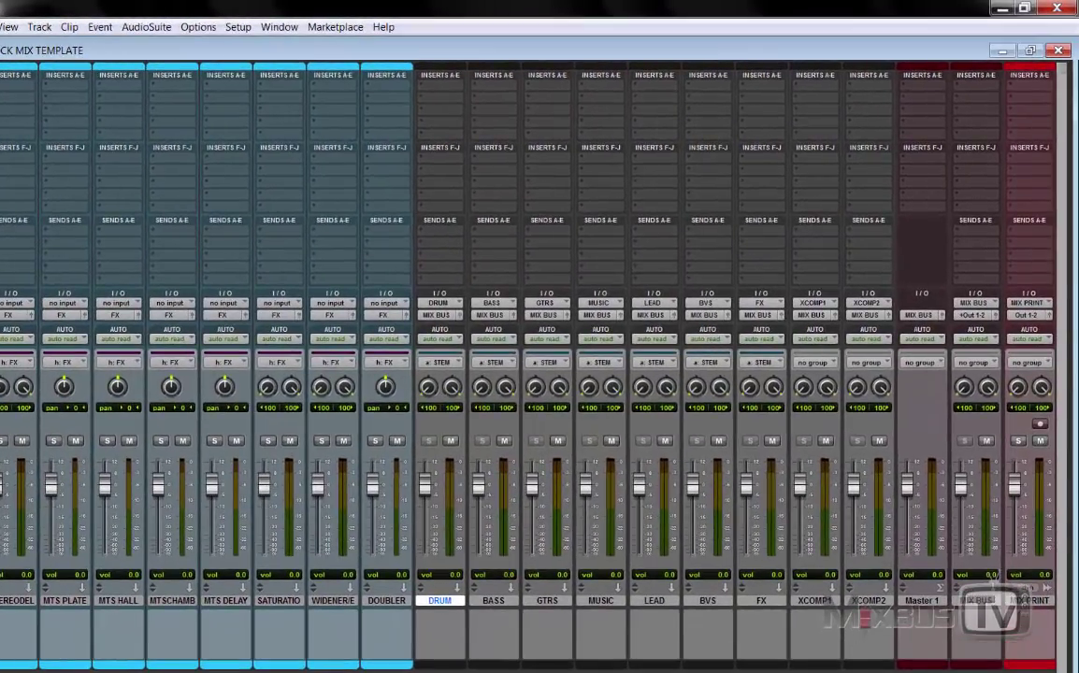
pyautogui.hscroll(-10, 931, 646)
pyautogui.hscroll(-6, 529, 365)
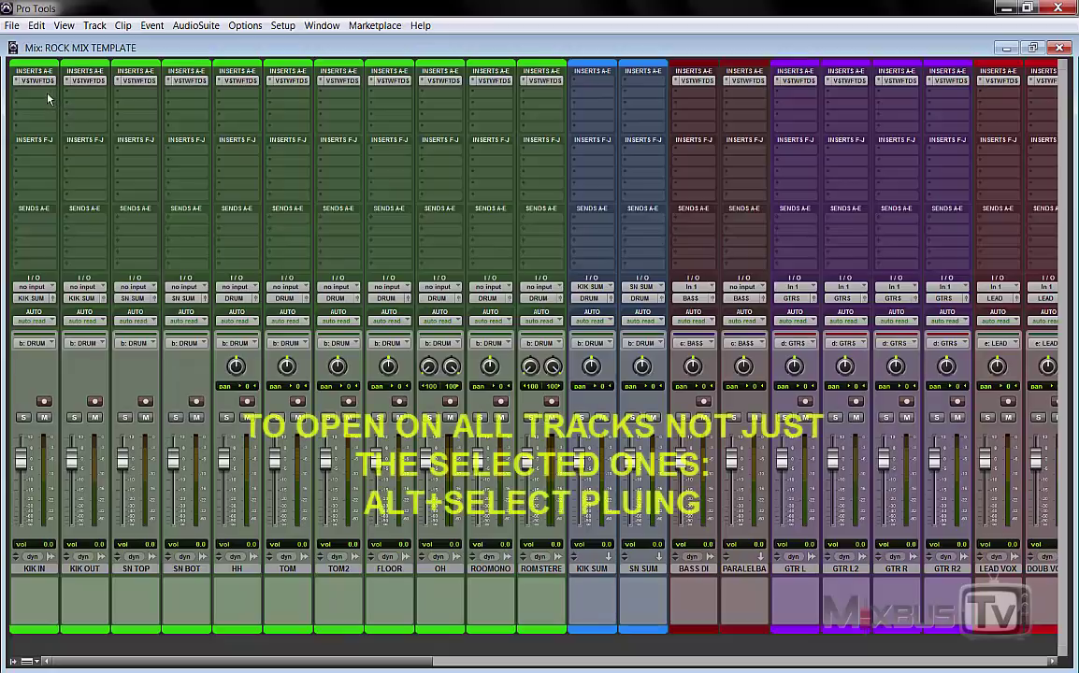
# Step: Insert SSLChannel on every track's second insert, then reopen KIK IN's SSL E-Channel window
pyautogui.click(42, 90)
pyautogui.keyDown('alt'); pyautogui.click(75, 135); pyautogui.keyUp('alt')
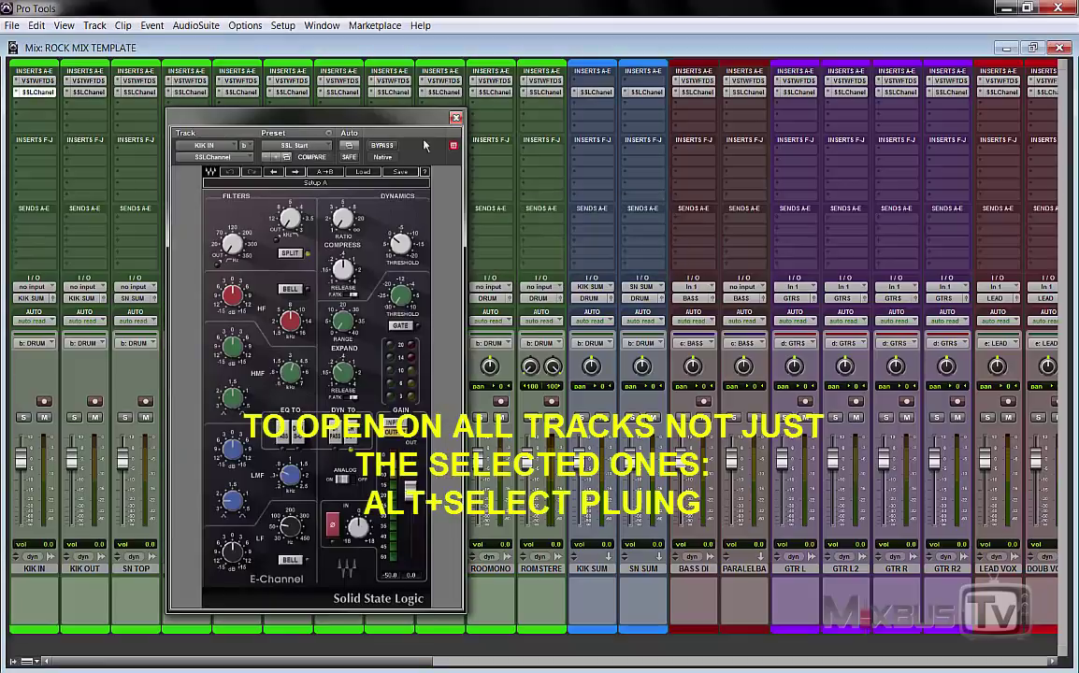
pyautogui.click(456, 118)
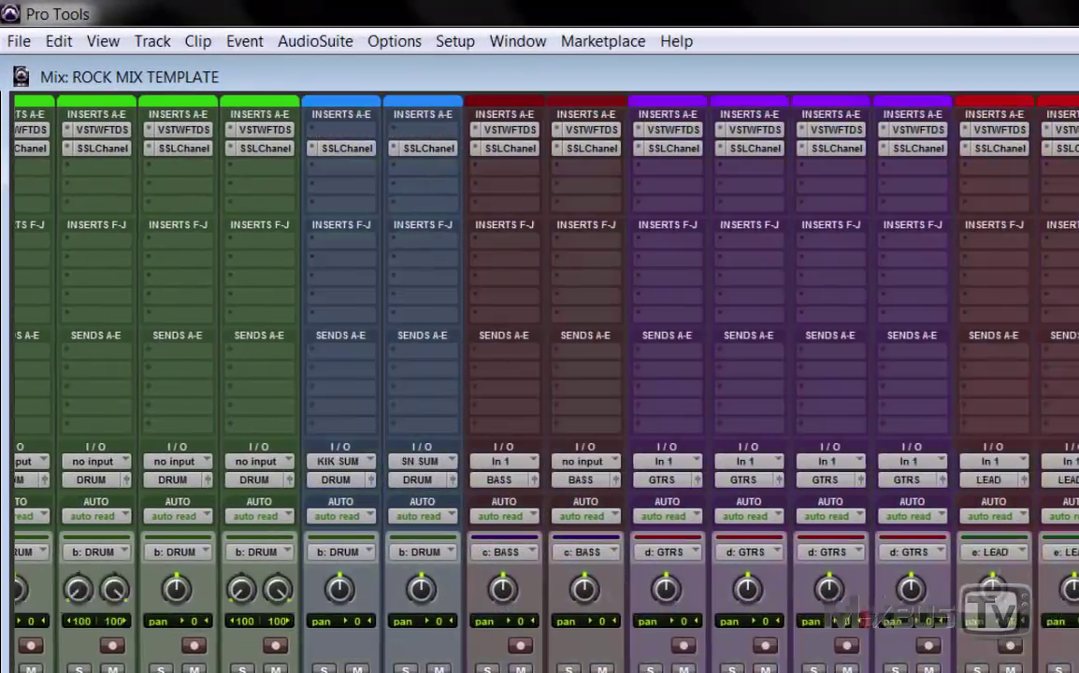
pyautogui.hscroll(10, 492, 346)
pyautogui.hscroll(-15, 492, 346)
pyautogui.hscroll(-6, 140, 210)
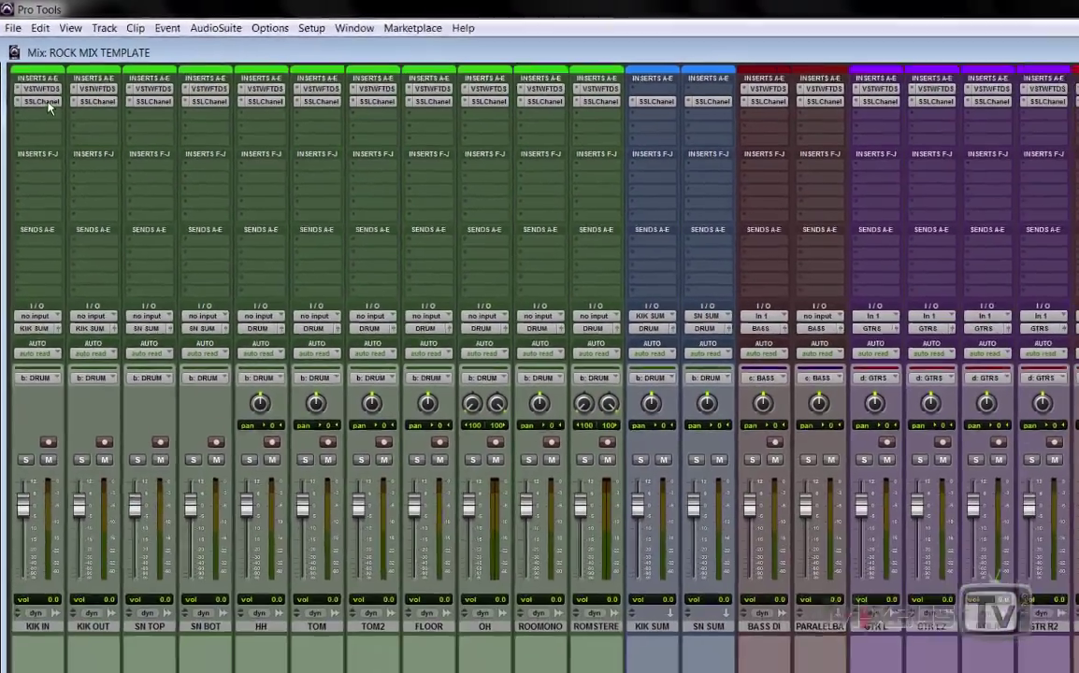
pyautogui.click(51, 129)
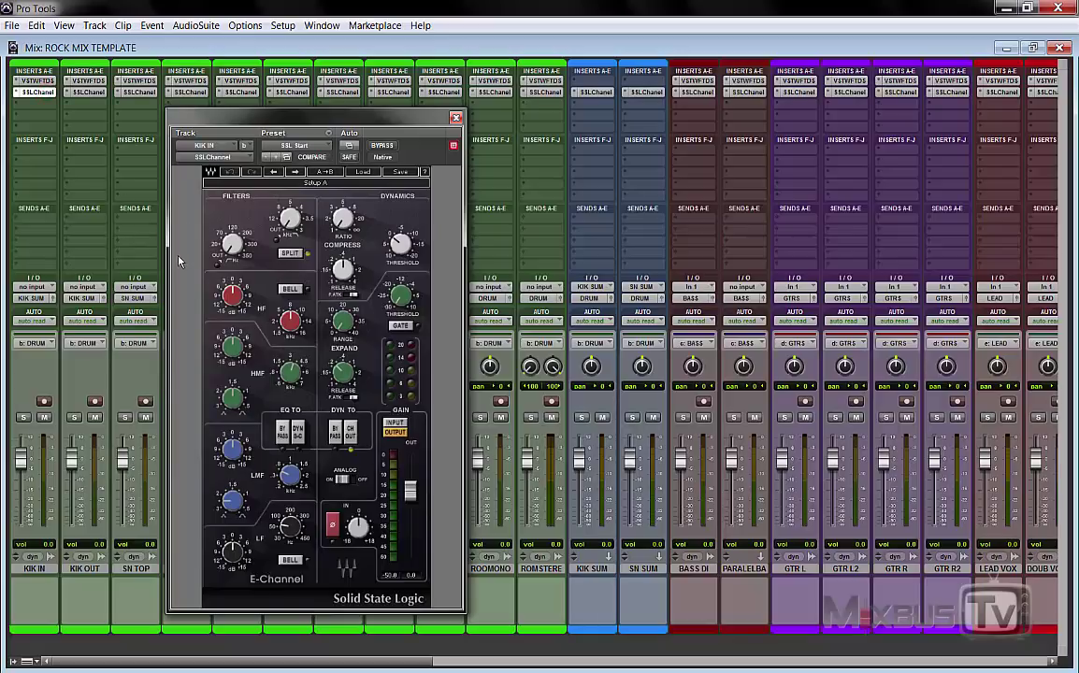
# Step: Add trial NLS Channel and Channel Strip inserts to KIK IN and arrange their windows
pyautogui.click(30, 93)
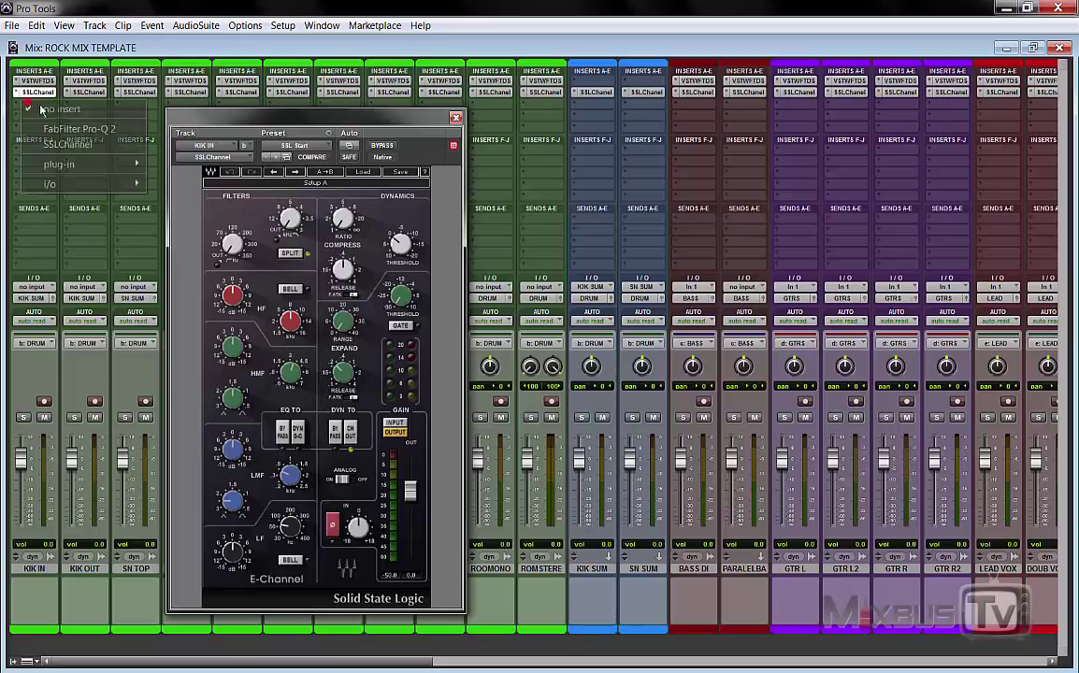
pyautogui.moveTo(105, 166)
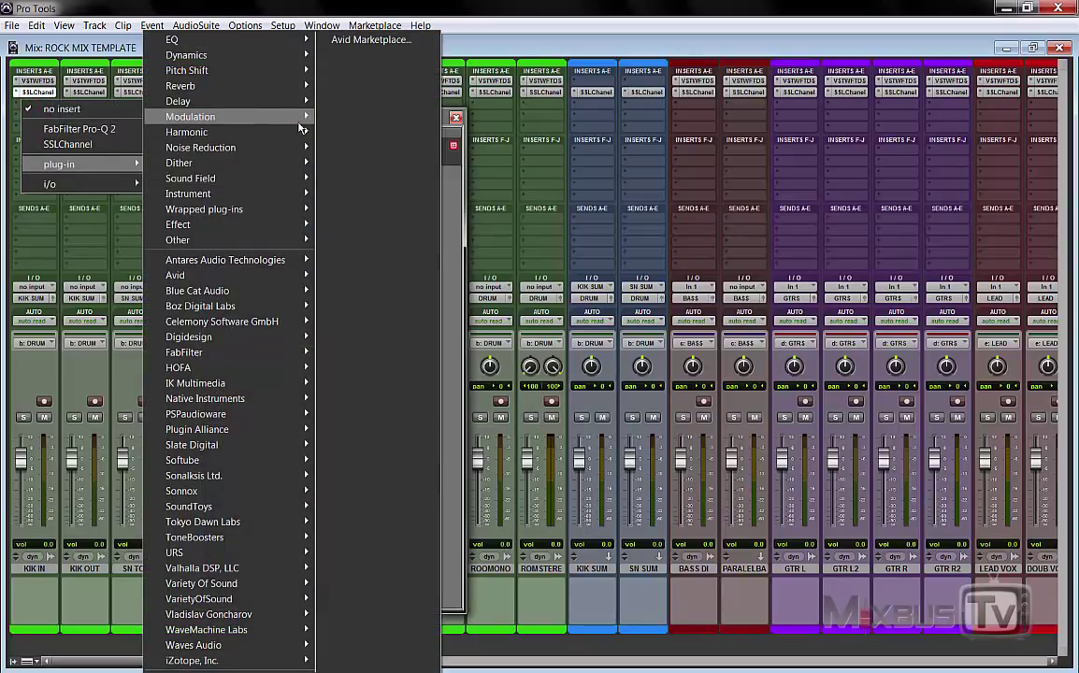
pyautogui.moveTo(297, 118)
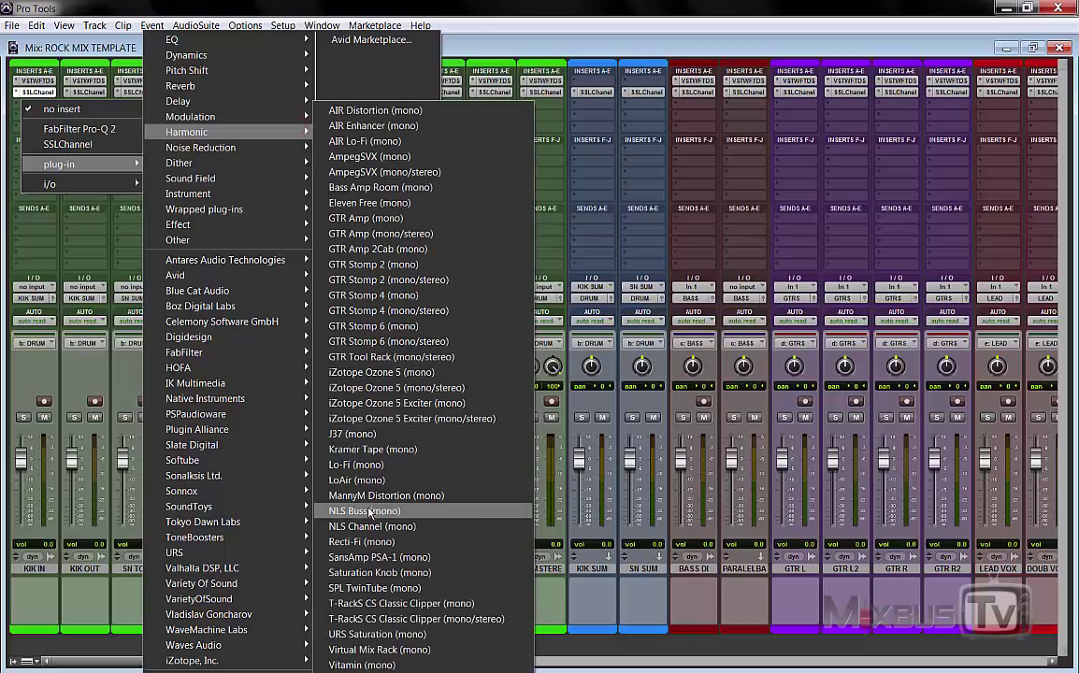
pyautogui.click(372, 527)
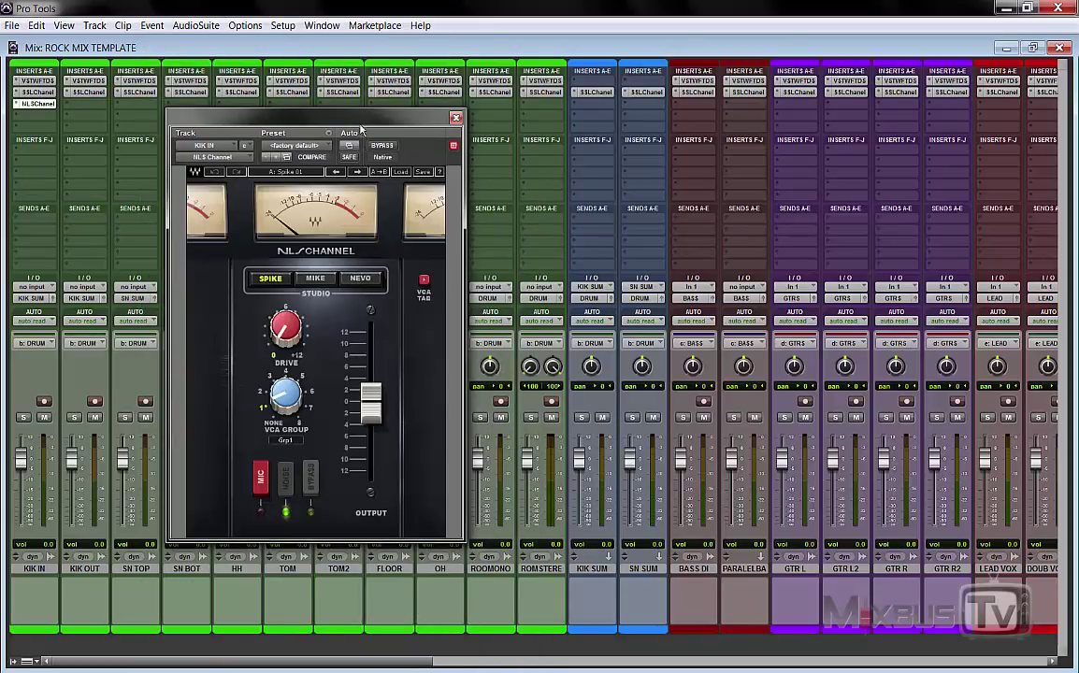
pyautogui.moveTo(328, 116); pyautogui.dragTo(354, 115)
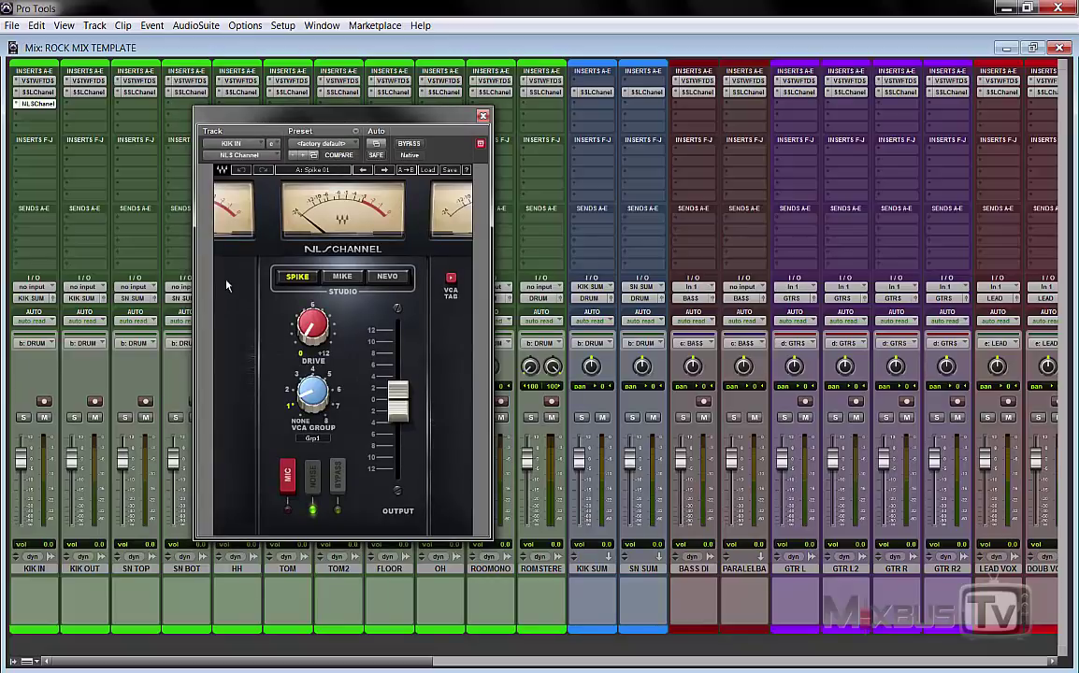
pyautogui.click(41, 118)
pyautogui.moveTo(93, 175)
pyautogui.moveTo(273, 57)
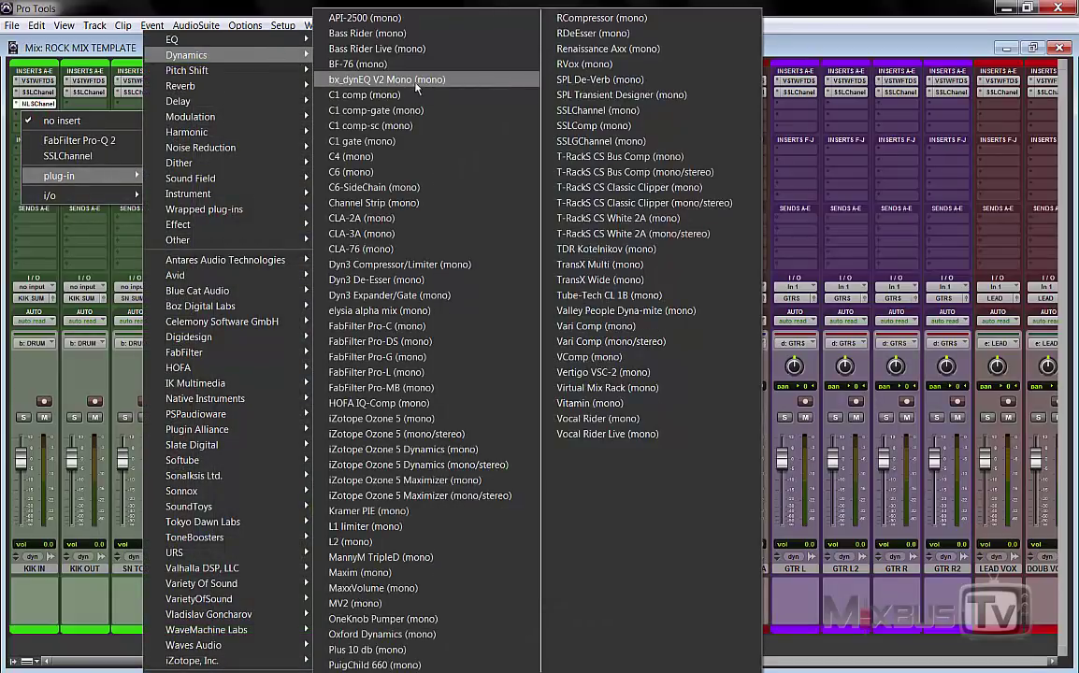
pyautogui.click(393, 202)
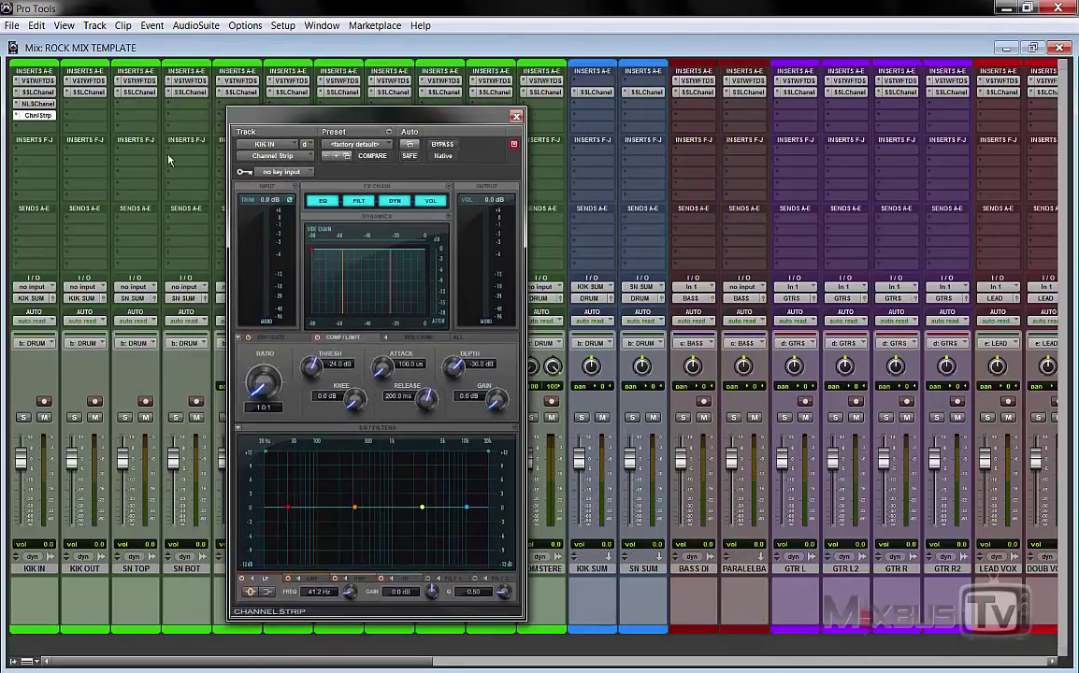
pyautogui.click(38, 103)
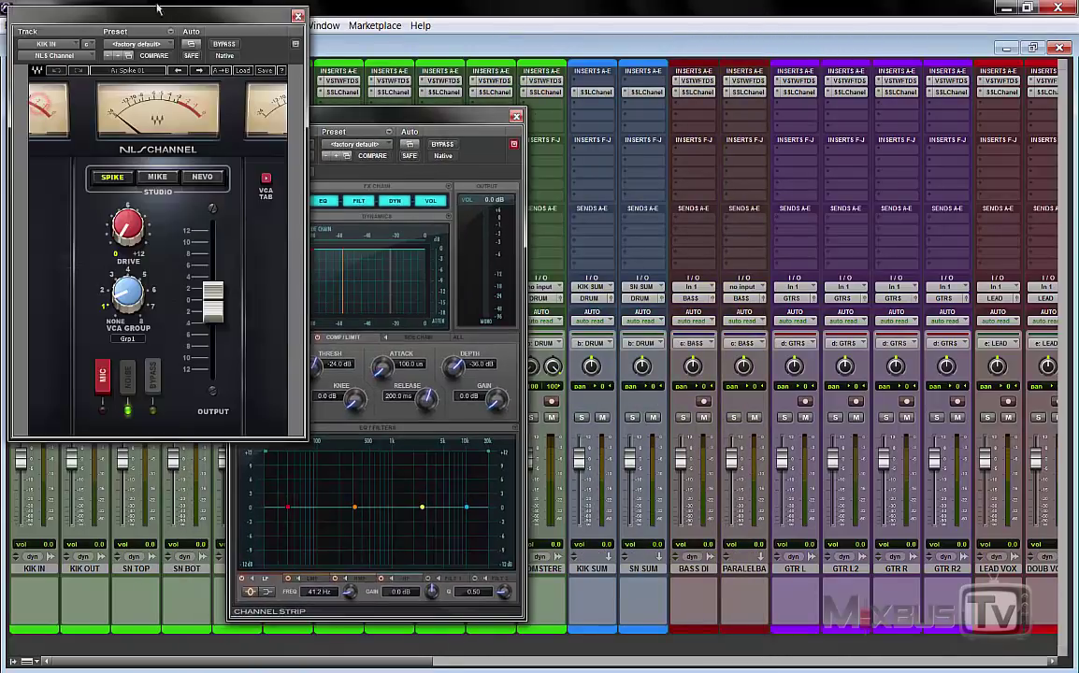
pyautogui.moveTo(161, 18); pyautogui.dragTo(667, 121)
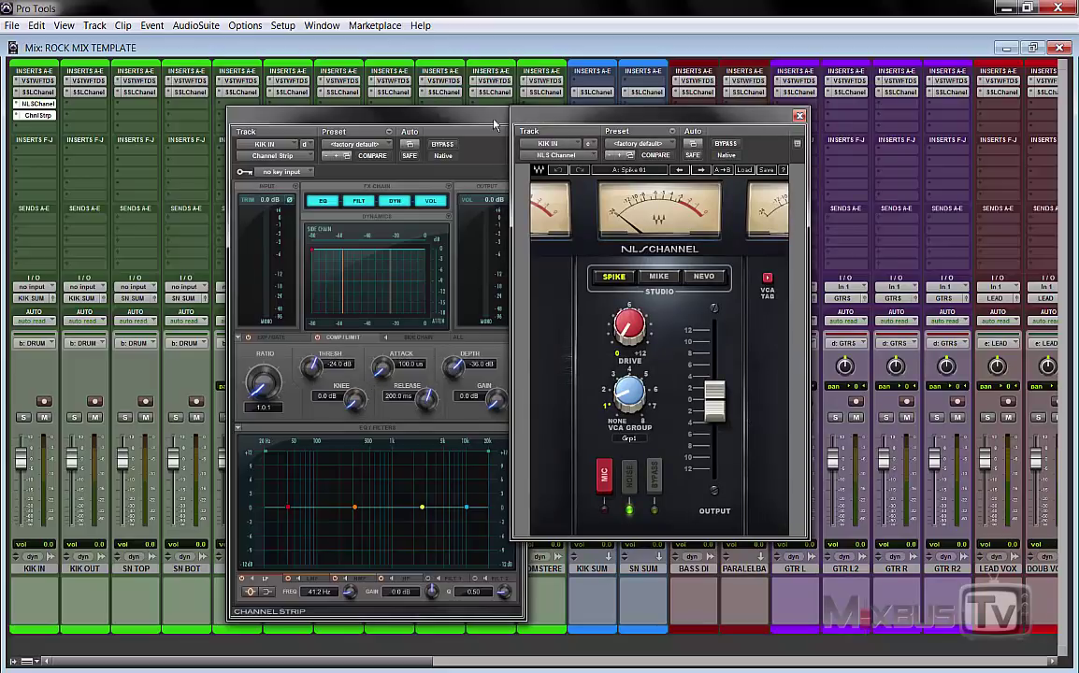
# Step: Close both trial windows, remove Channel Strip and NLS Channel, and reopen KIK IN's SSL Channel
pyautogui.click(448, 112)
pyautogui.click(514, 117)
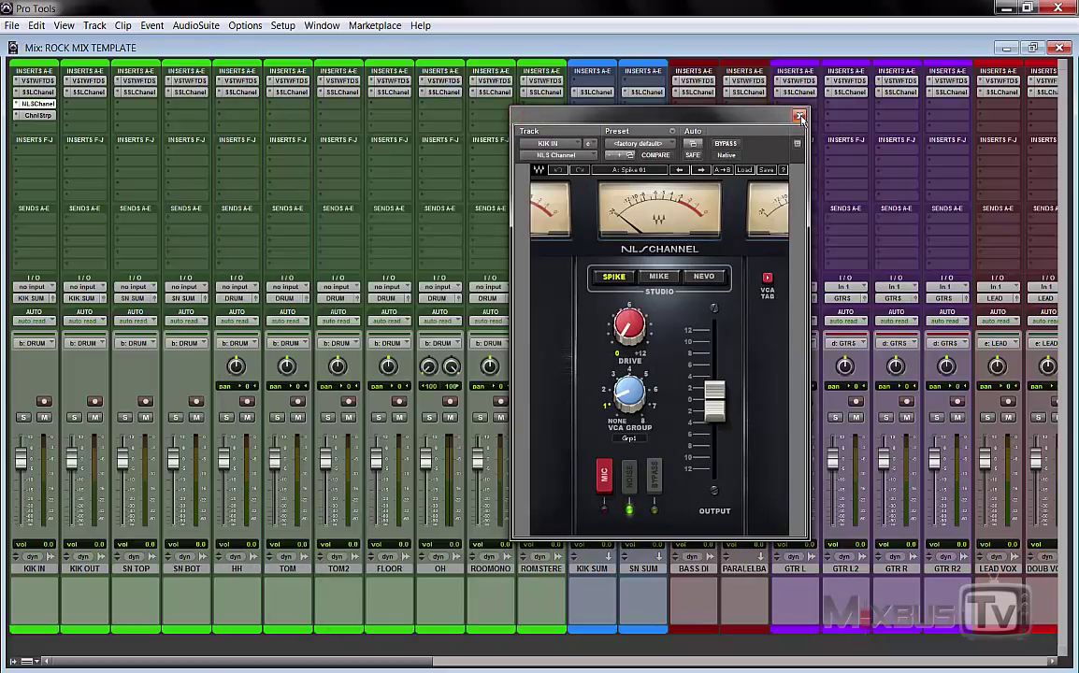
pyautogui.click(799, 115)
pyautogui.click(17, 115)
pyautogui.click(20, 103)
pyautogui.click(18, 102)
pyautogui.click(19, 93)
pyautogui.click(33, 92)
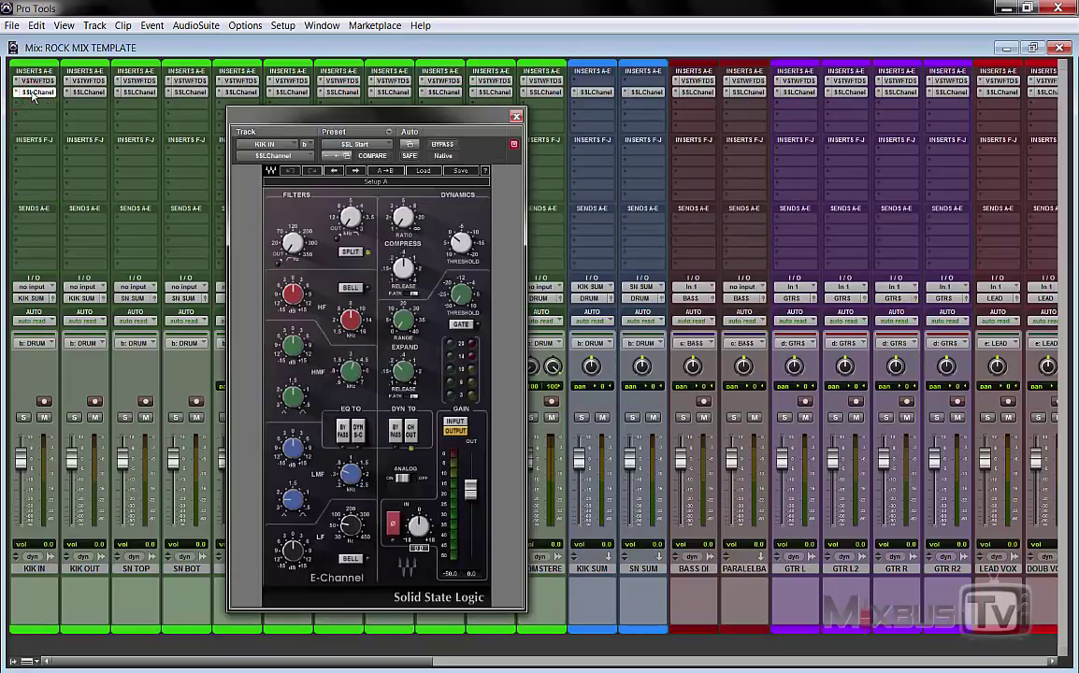
# Step: Add TB_ReelBus_v3 below SSLChannel on MIX BUS, then close the ReelBus window
pyautogui.click(33, 92)
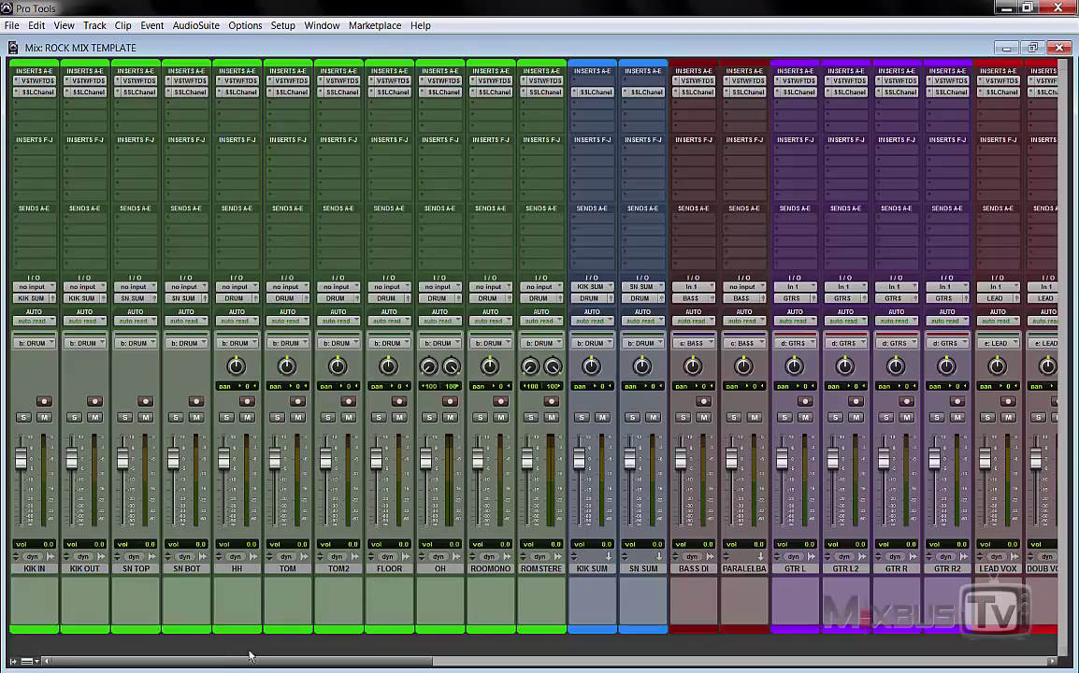
pyautogui.moveTo(252, 658); pyautogui.dragTo(900, 657)
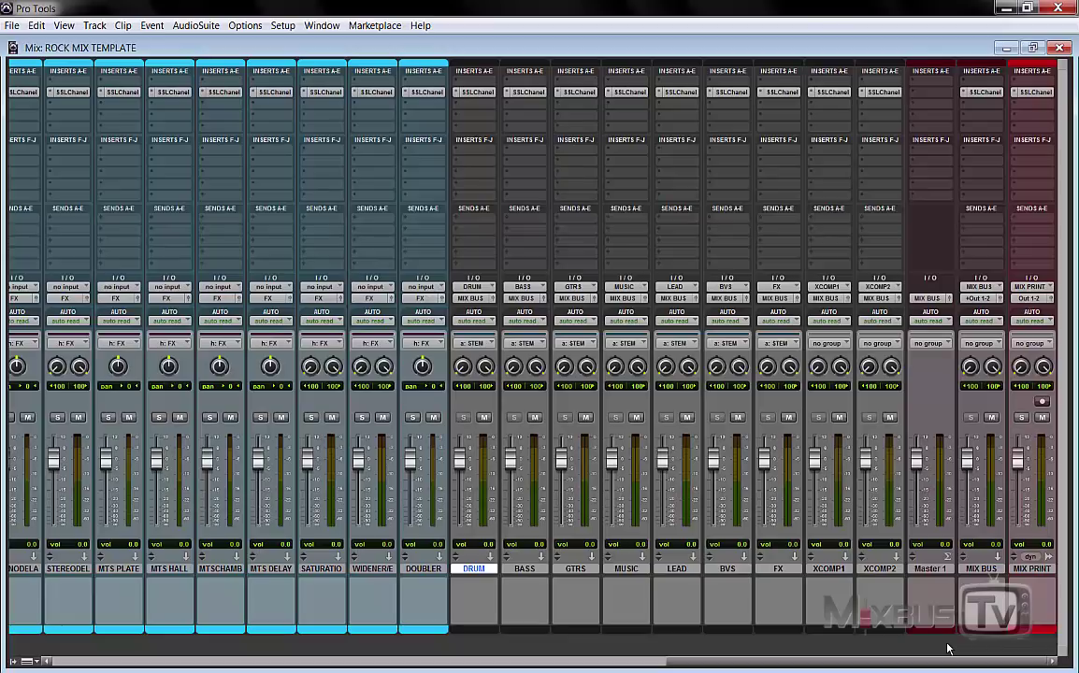
pyautogui.click(977, 111)
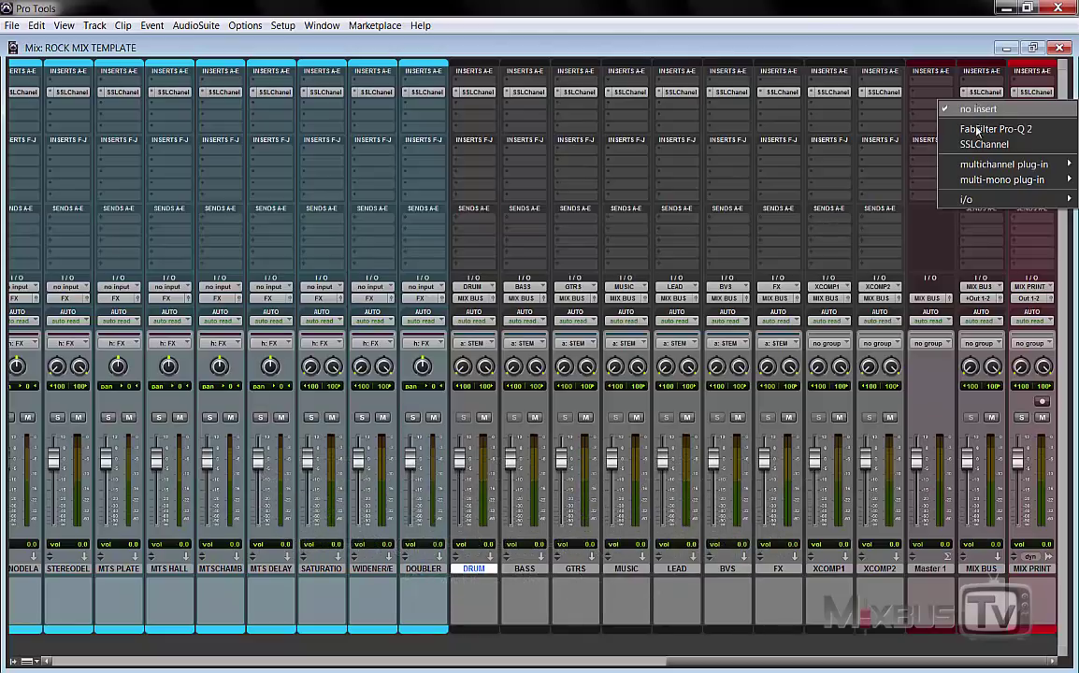
pyautogui.moveTo(976, 164)
pyautogui.moveTo(711, 199)
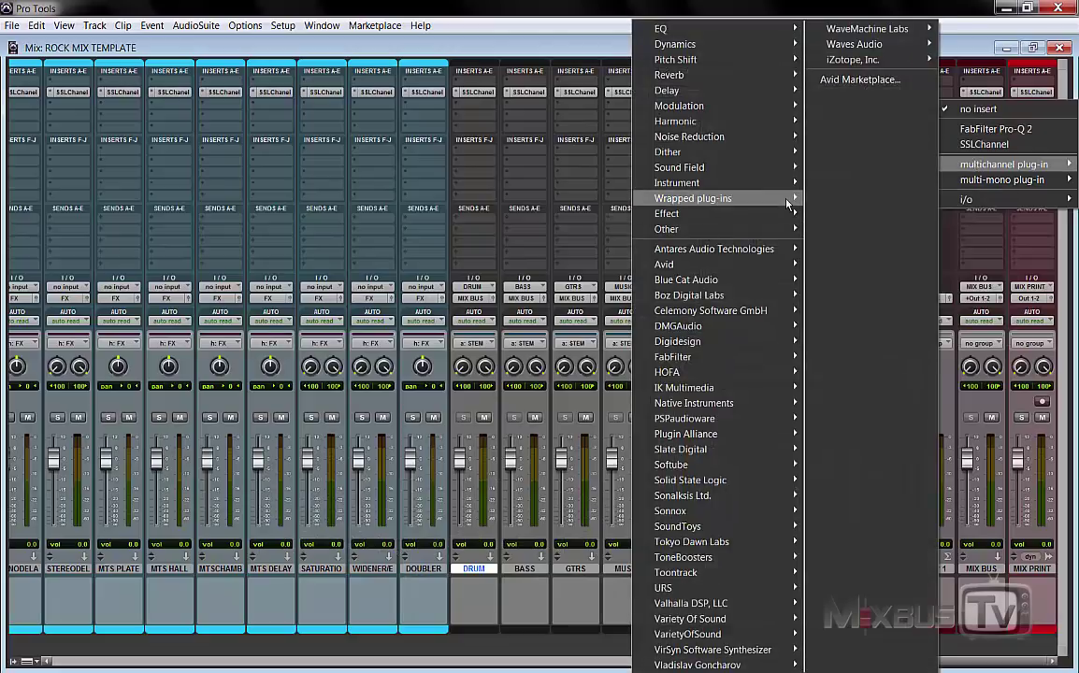
pyautogui.click(874, 337)
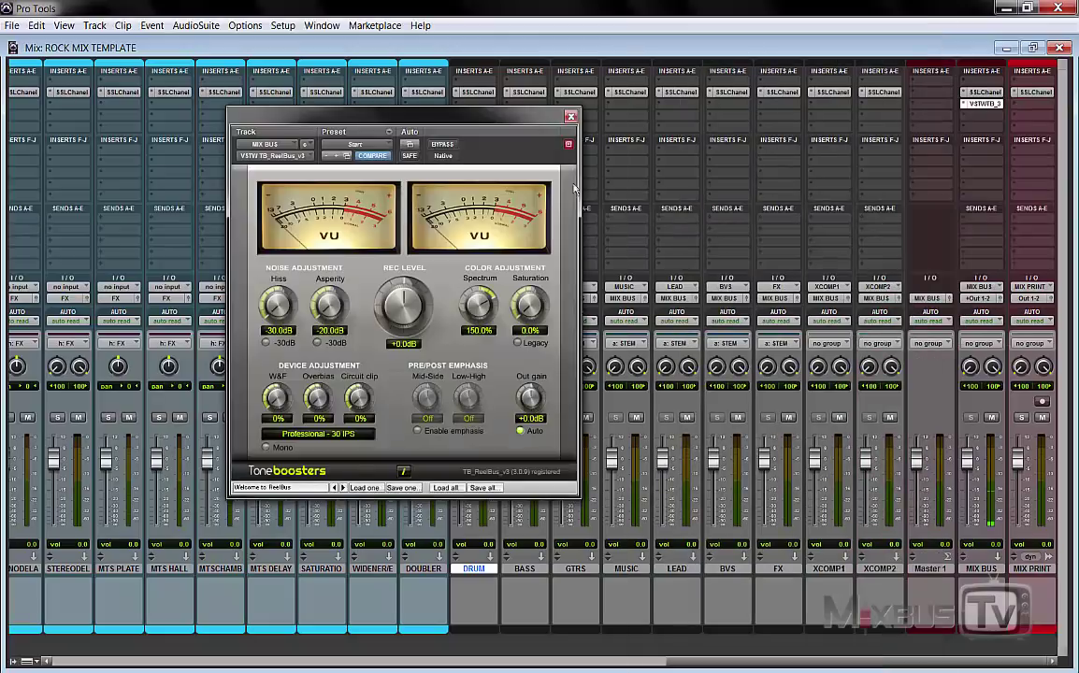
pyautogui.moveTo(541, 131); pyautogui.dragTo(630, 159)
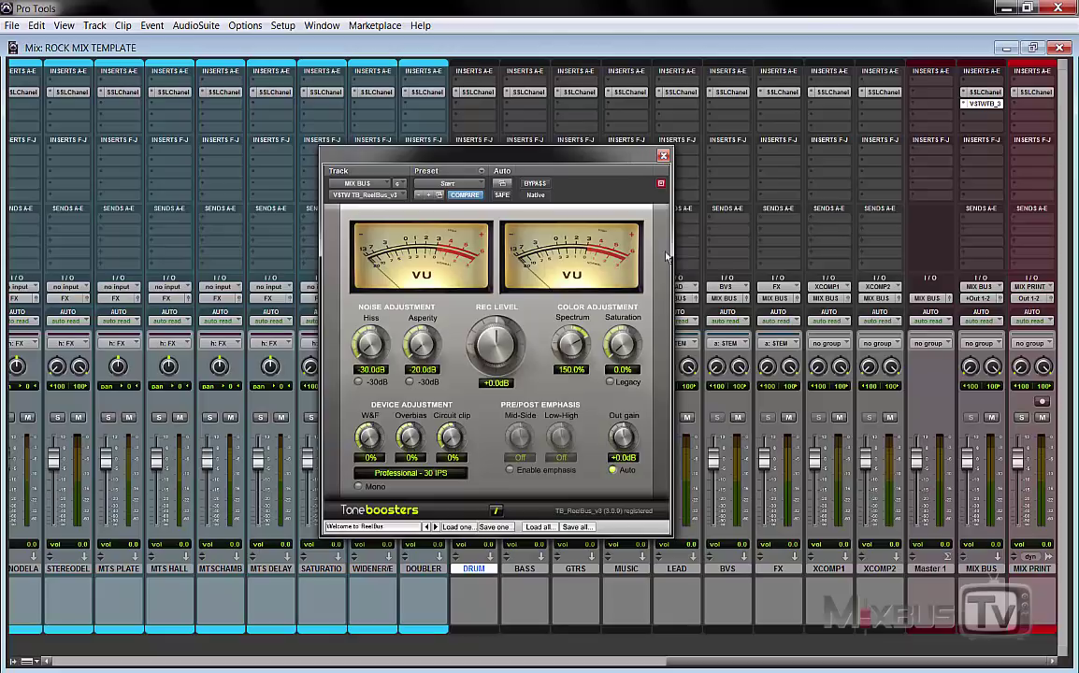
pyautogui.click(663, 154)
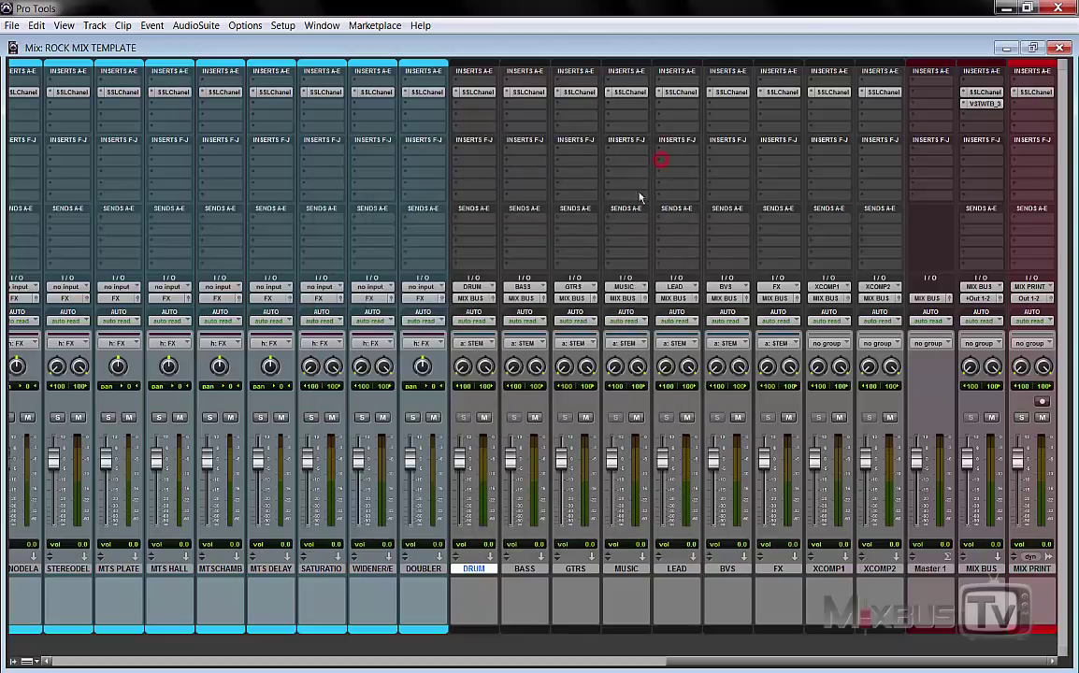
# Step: Range-select the bus tracks from DRUM to XCOMP2 after briefly selecting BASS and LEAD
pyautogui.click(524, 569)
pyautogui.press(';')
pyautogui.press(';')
pyautogui.press(';')
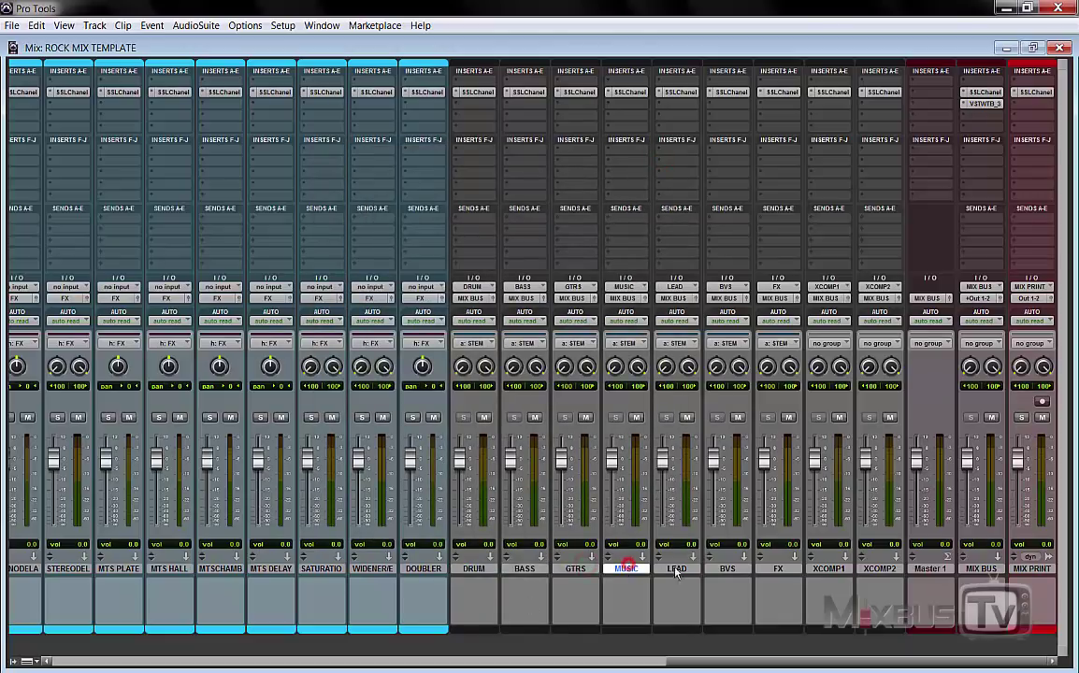
pyautogui.click(487, 571)
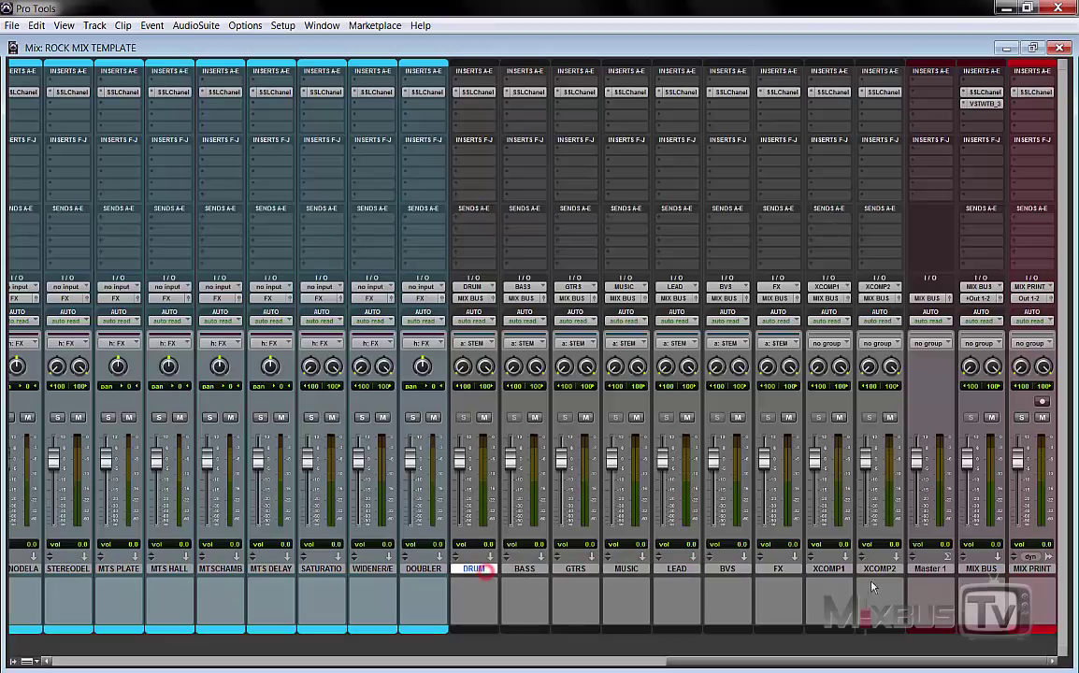
pyautogui.keyDown('shift'); pyautogui.click(884, 573); pyautogui.keyUp('shift')
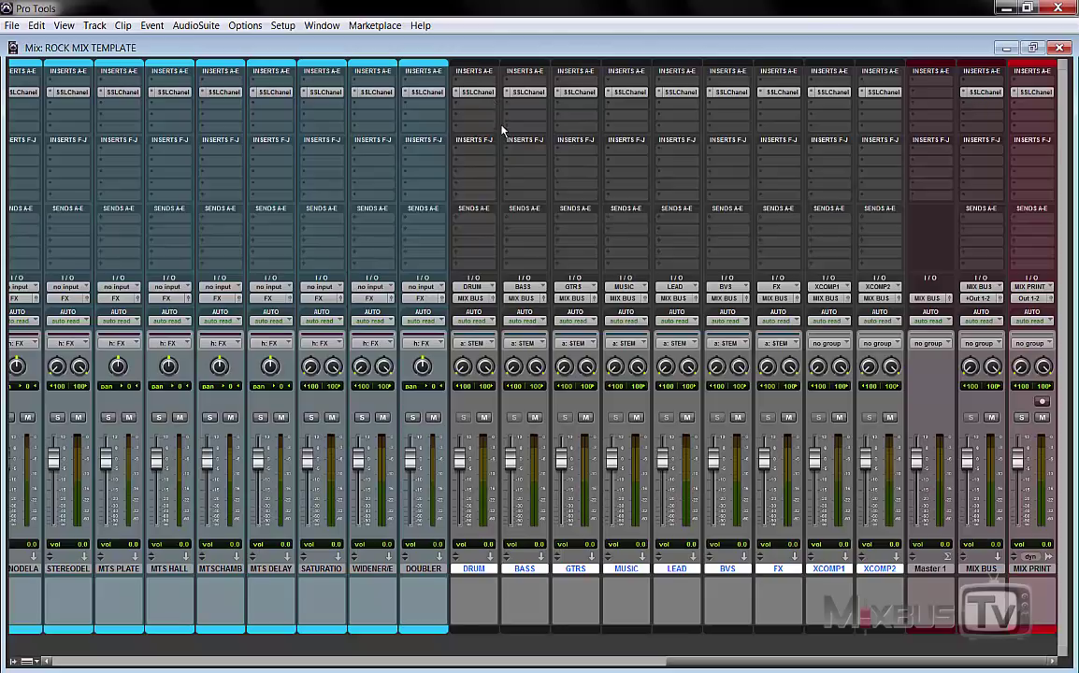
# Step: Add NLS Buss to the second insert of every selected bus from DRUM through XCOMP2
pyautogui.click(485, 112)
pyautogui.moveTo(512, 164)
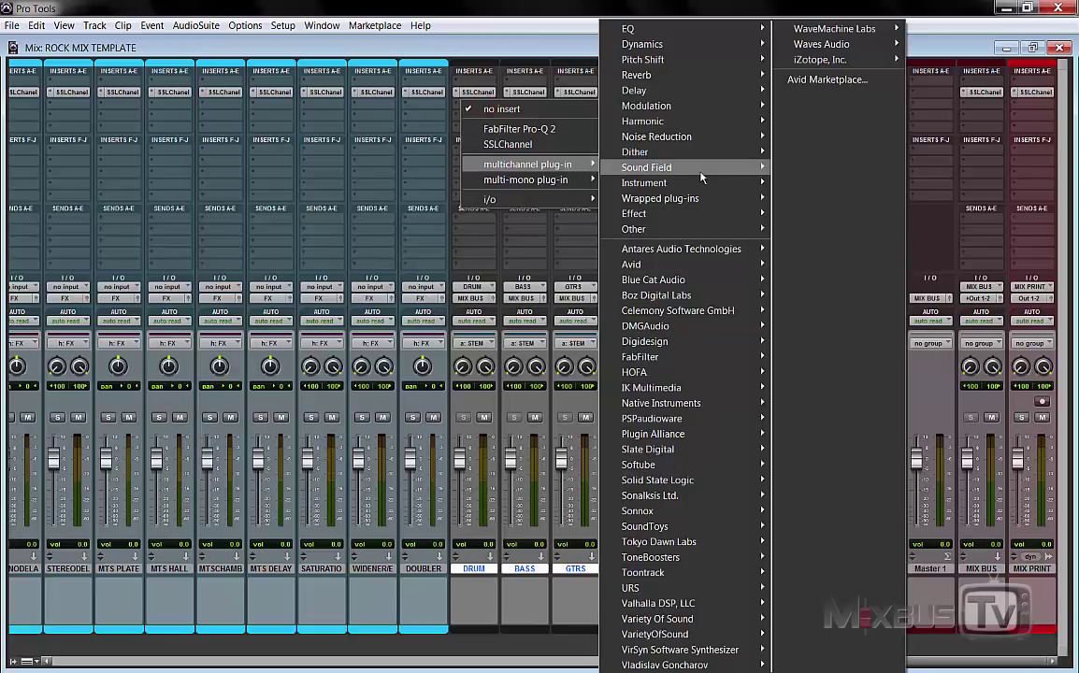
pyautogui.moveTo(631, 152)
pyautogui.moveTo(669, 119)
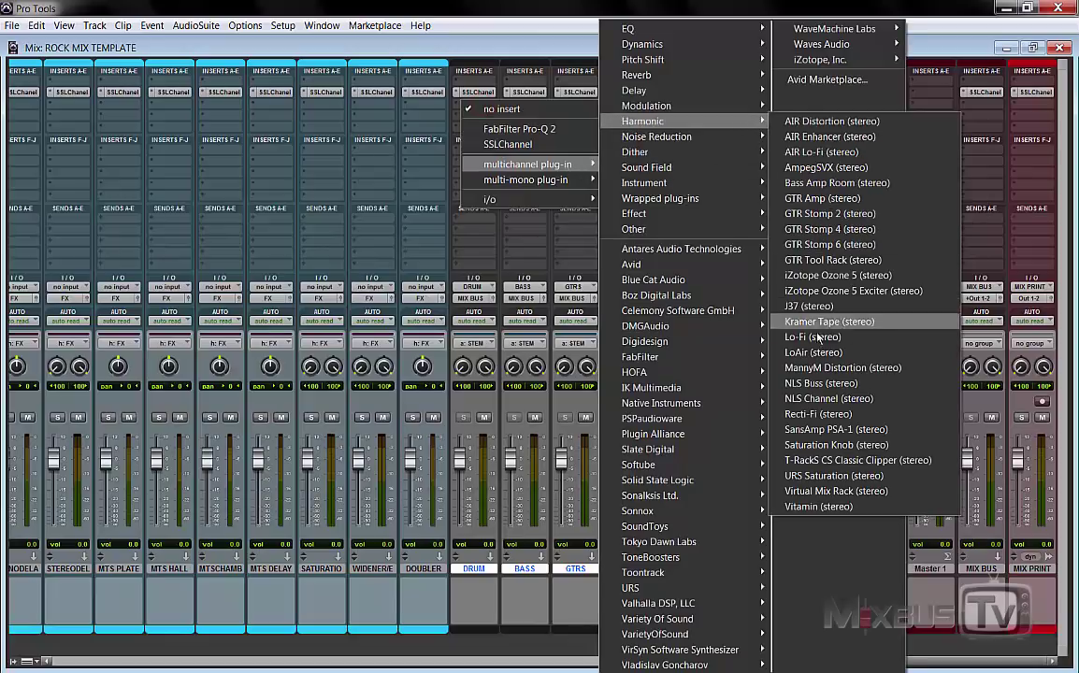
pyautogui.click(803, 389)
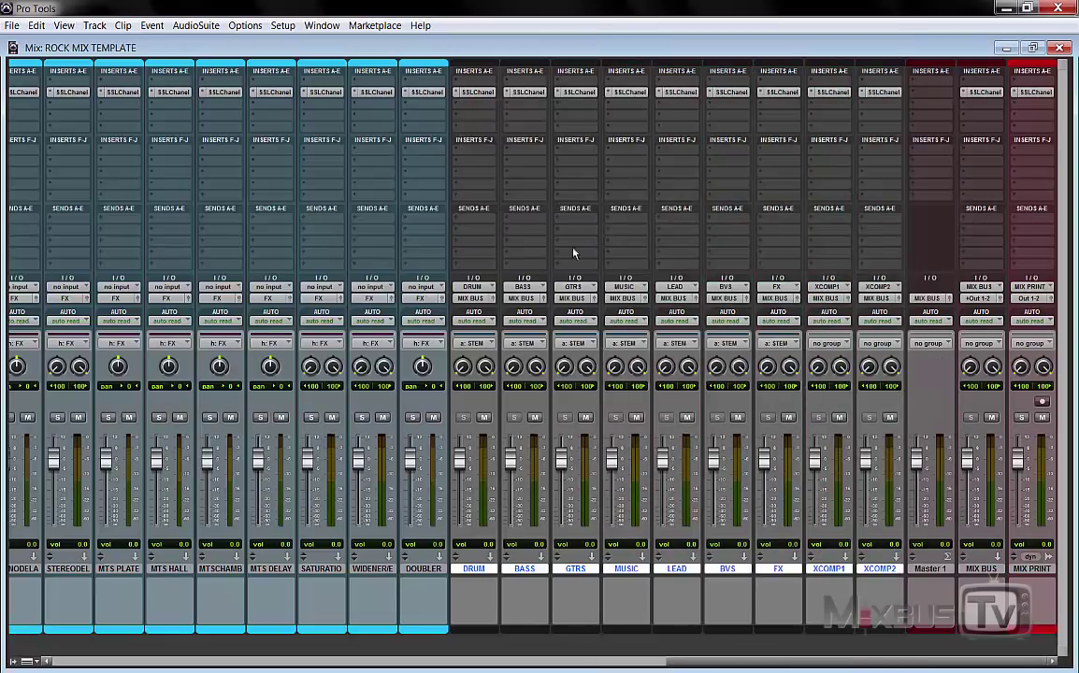
# Step: Add NLS Buss to the MIX BUS channel and close its plug-in window
pyautogui.click(990, 112)
pyautogui.moveTo(994, 164)
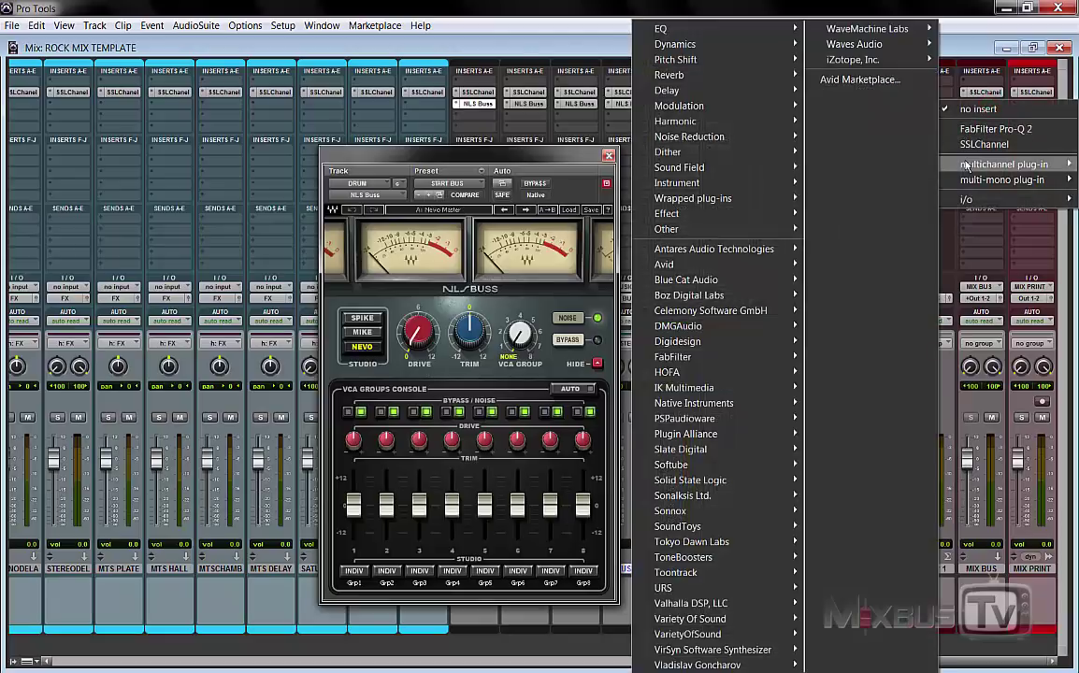
pyautogui.moveTo(751, 122)
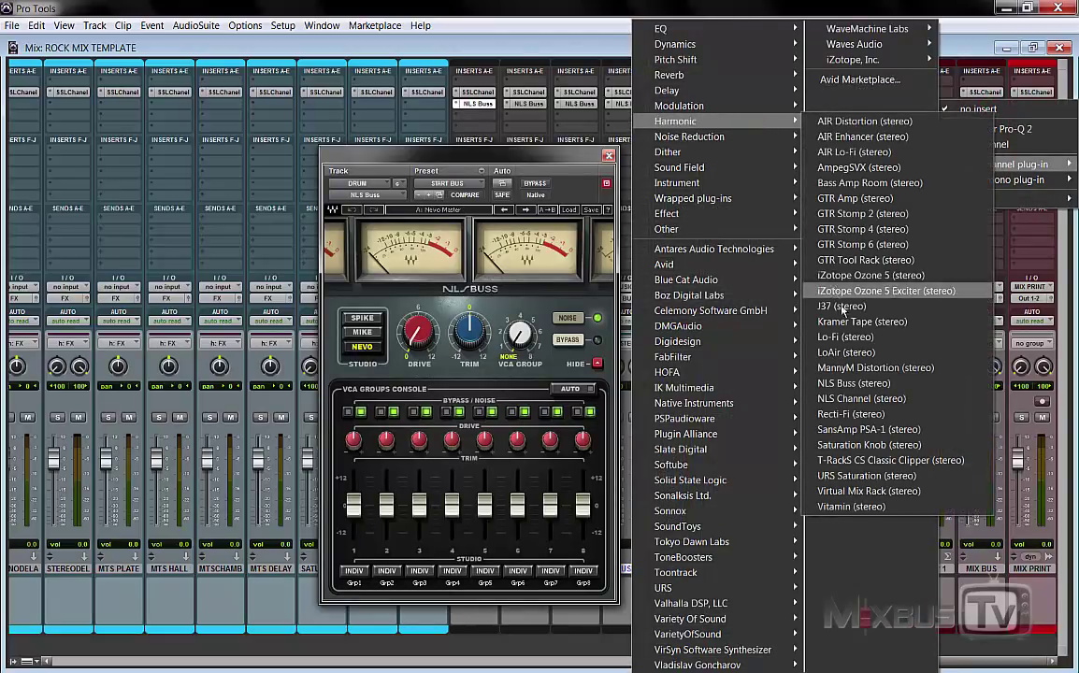
pyautogui.click(848, 384)
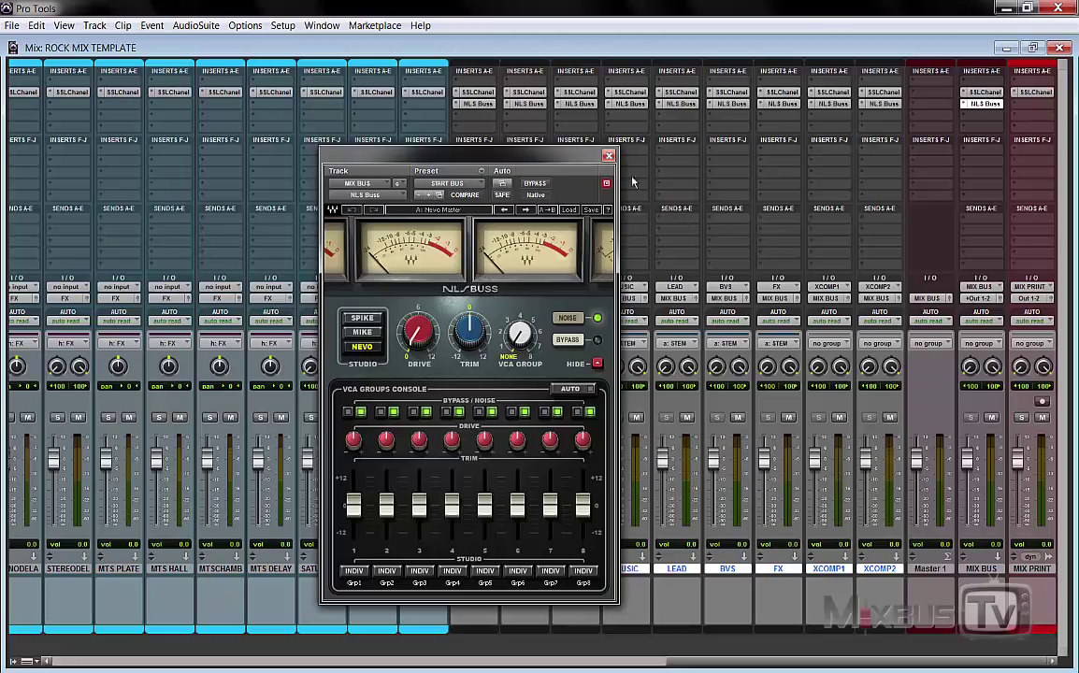
pyautogui.click(609, 155)
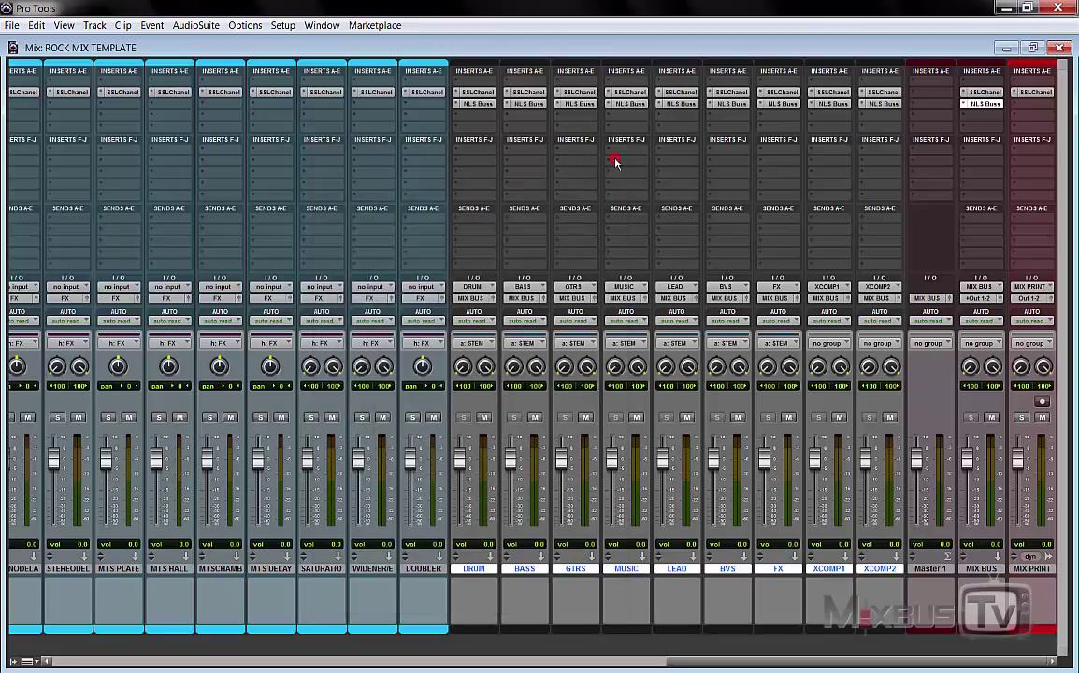
# Step: Insert the API-2500 compressor on the DRUM bus after NLS Buss
pyautogui.click(481, 119)
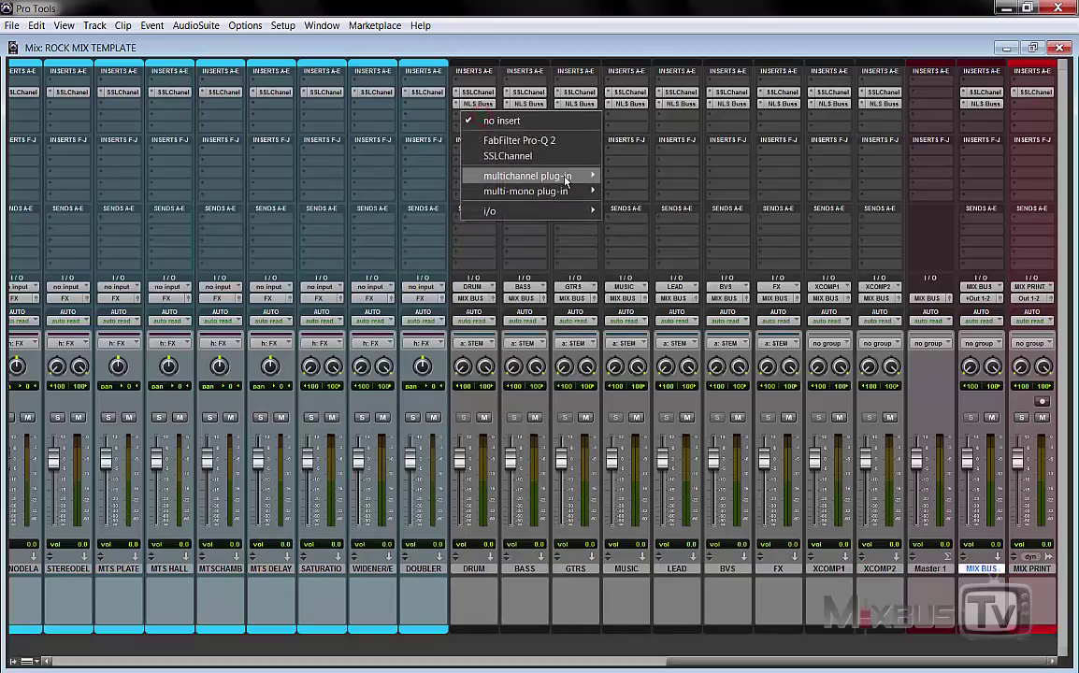
pyautogui.moveTo(554, 175)
pyautogui.moveTo(664, 59)
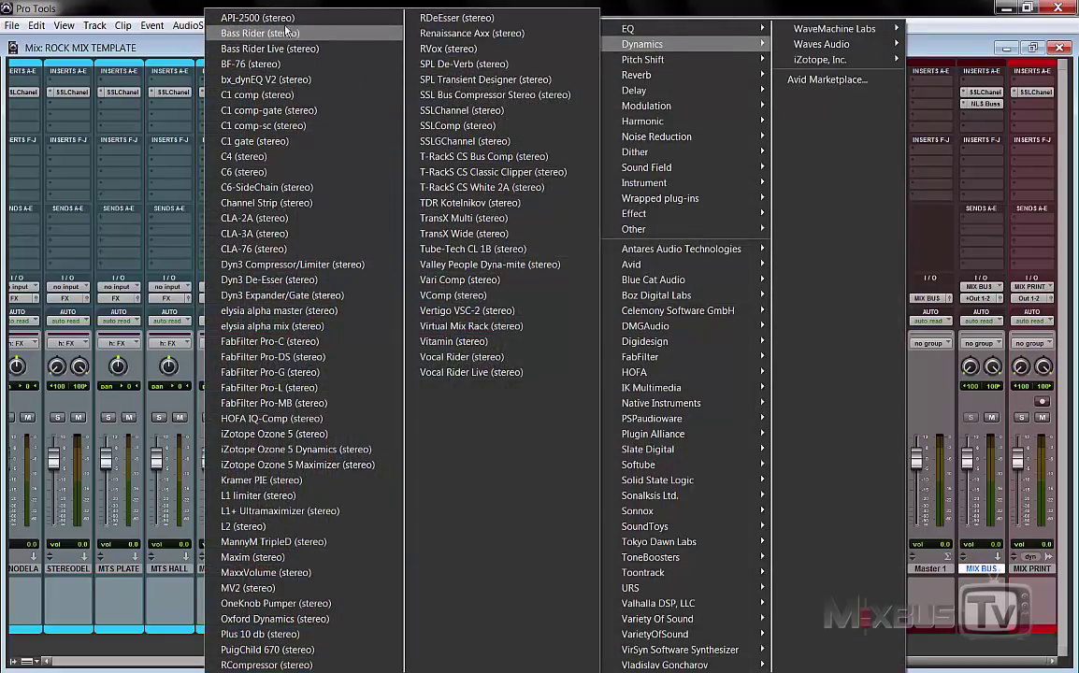
pyautogui.click(271, 18)
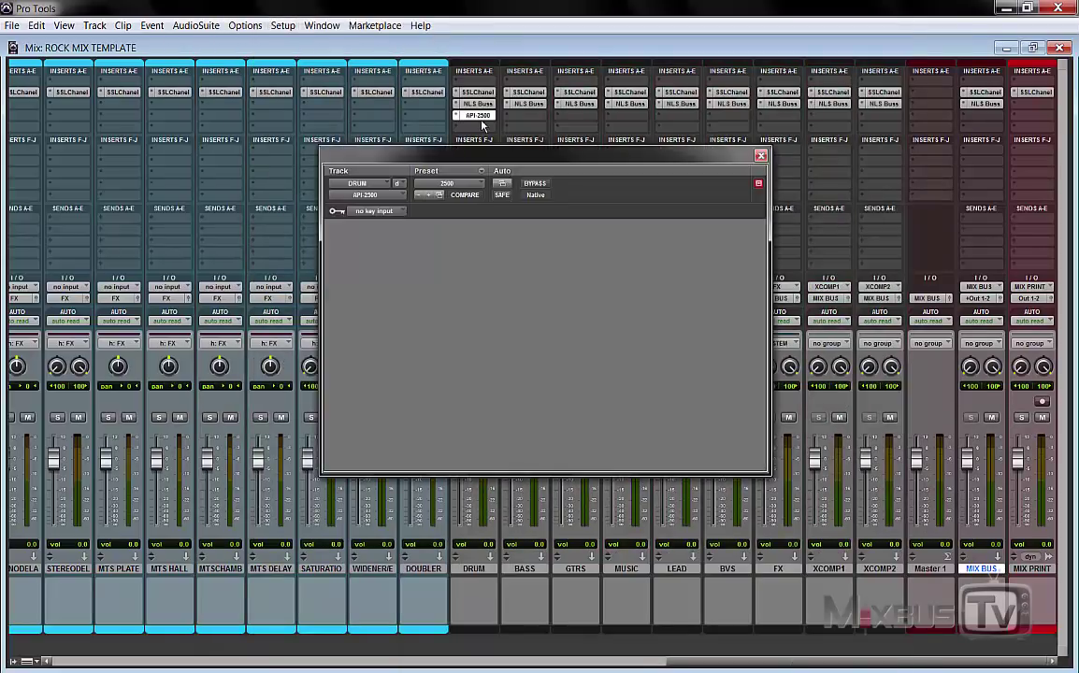
pyautogui.moveTo(606, 159); pyautogui.dragTo(302, 129)
# Step: Add the PuigTec EQP1A equaliser to DRUM's next insert and close both plug-in windows
pyautogui.click(472, 127)
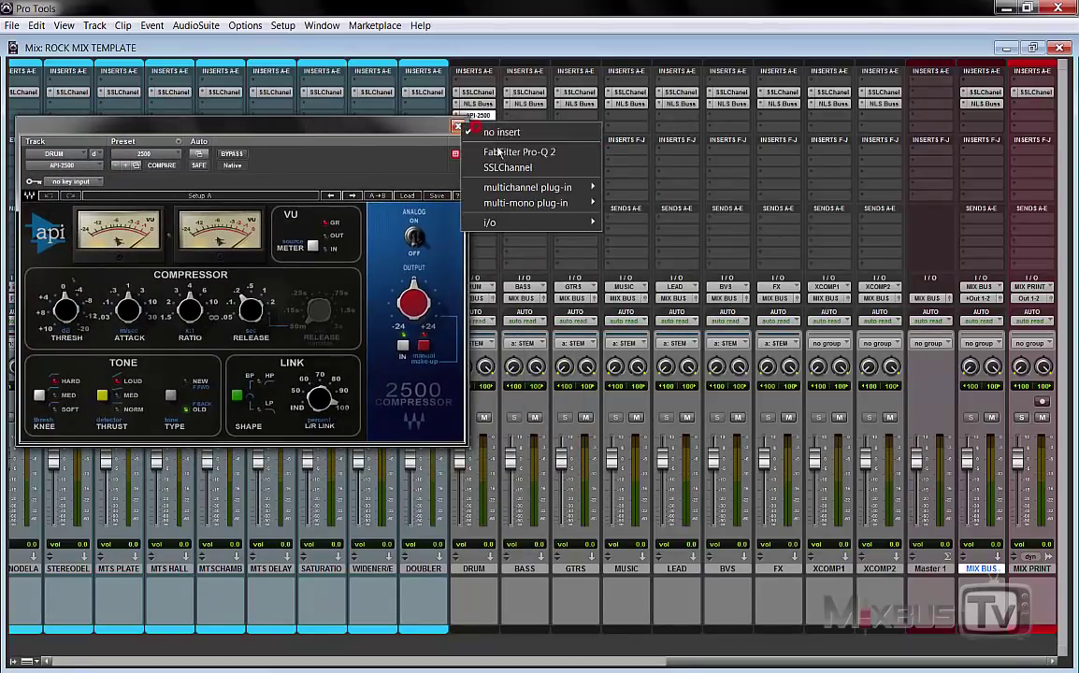
pyautogui.moveTo(552, 188)
pyautogui.moveTo(646, 194)
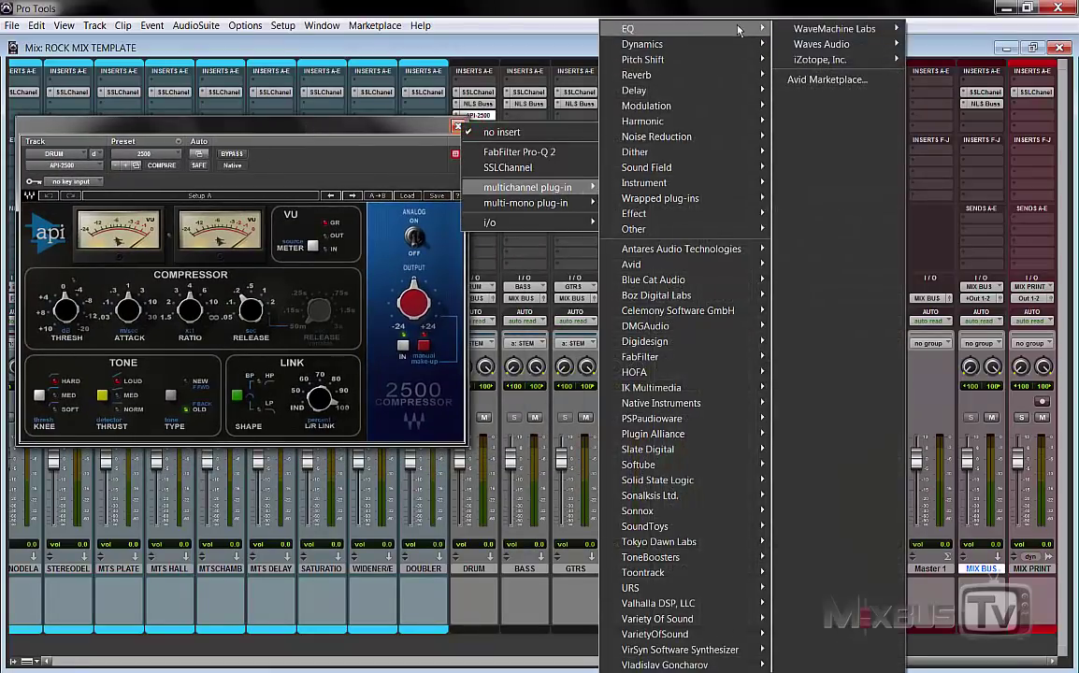
pyautogui.moveTo(664, 29)
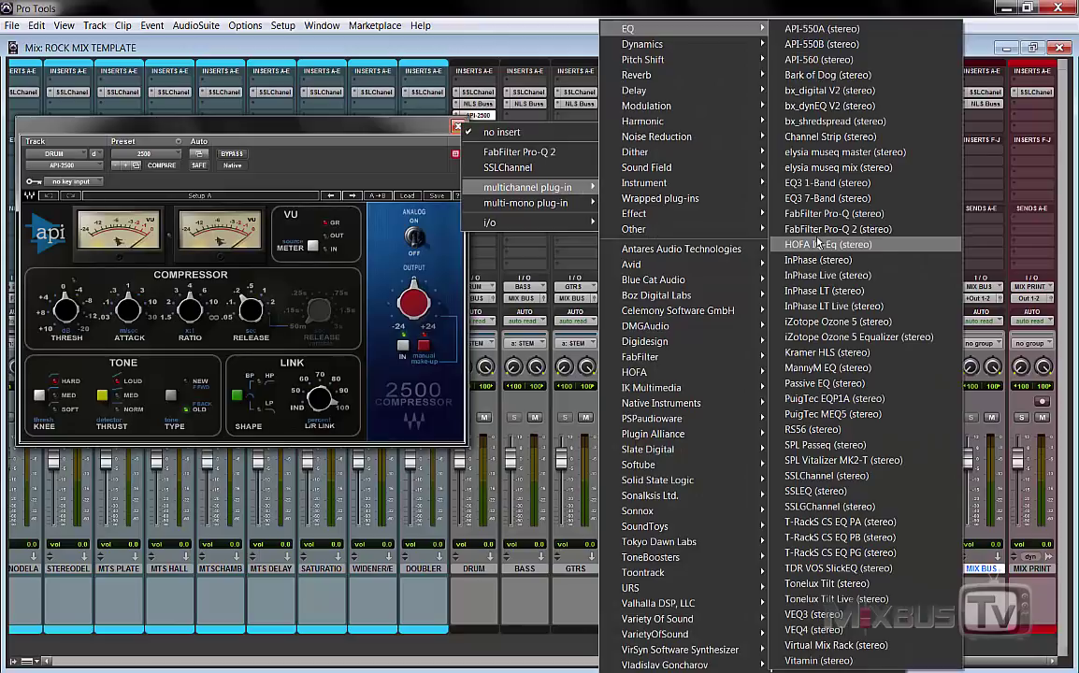
pyautogui.click(823, 398)
pyautogui.moveTo(500, 125); pyautogui.dragTo(656, 269)
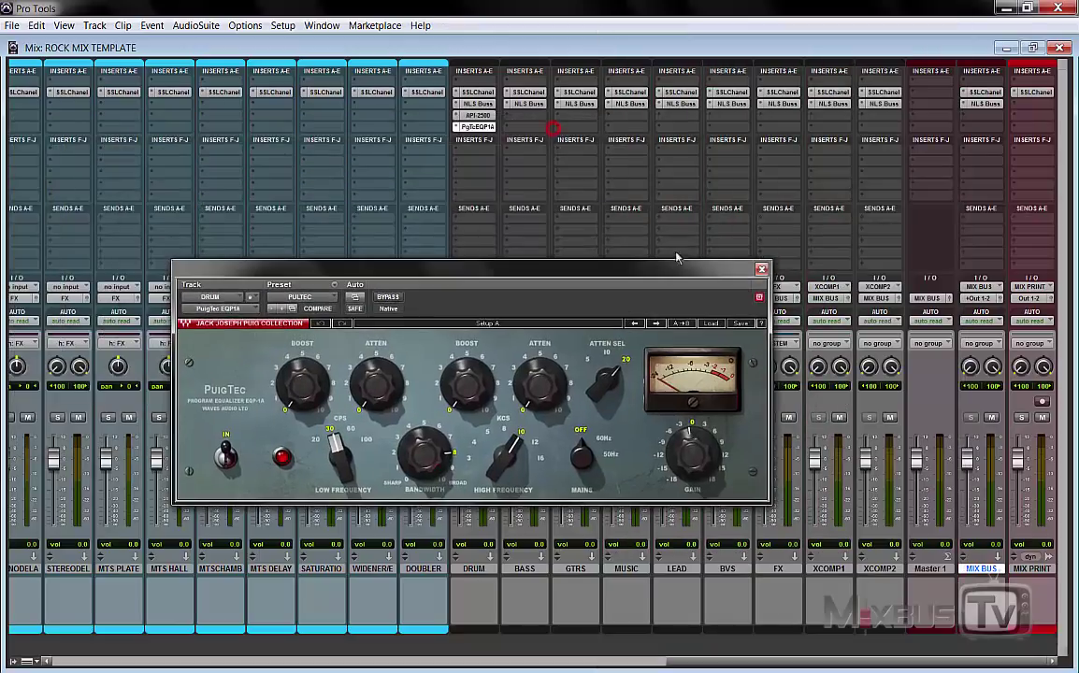
pyautogui.click(479, 115)
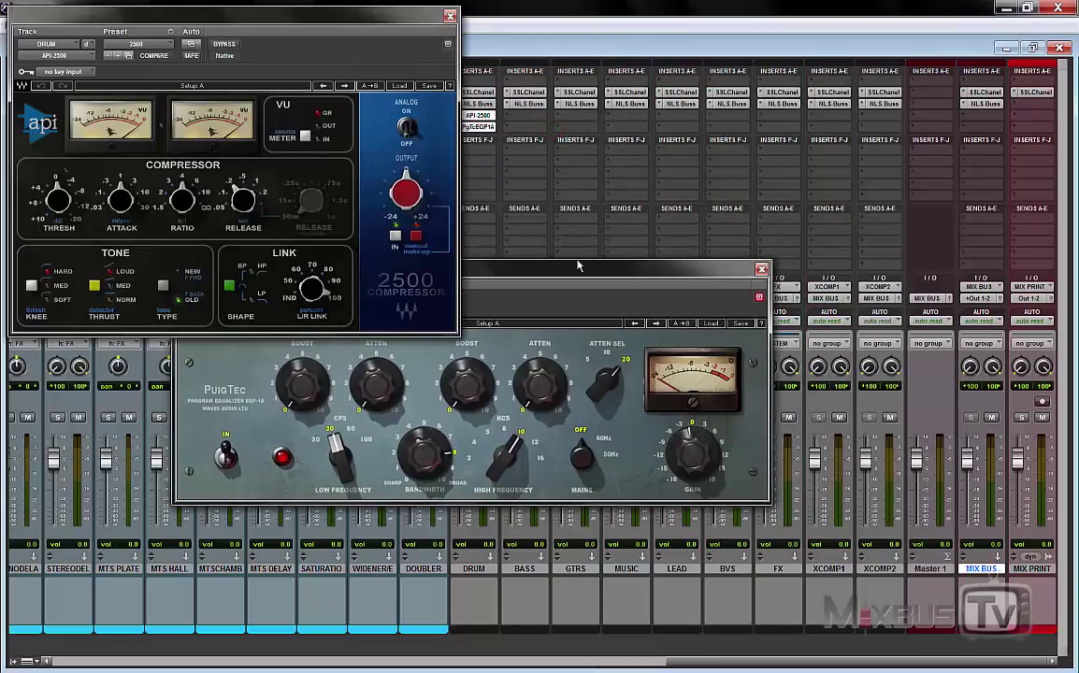
pyautogui.moveTo(577, 267); pyautogui.dragTo(408, 334)
pyautogui.hotkey('ctrl', 'alt', 'shift', 'w')
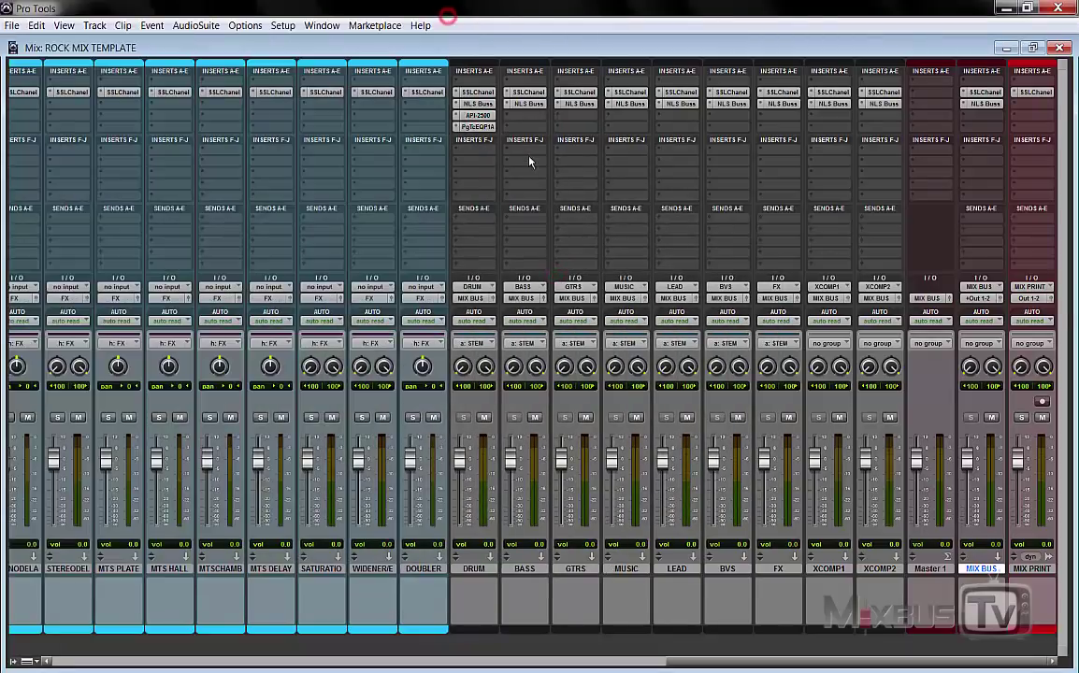
pyautogui.click(523, 115)
# Step: Give the BASS bus a BF-76 compressor followed by an SSLEQ equaliser
pyautogui.moveTo(638, 175)
pyautogui.moveTo(711, 44)
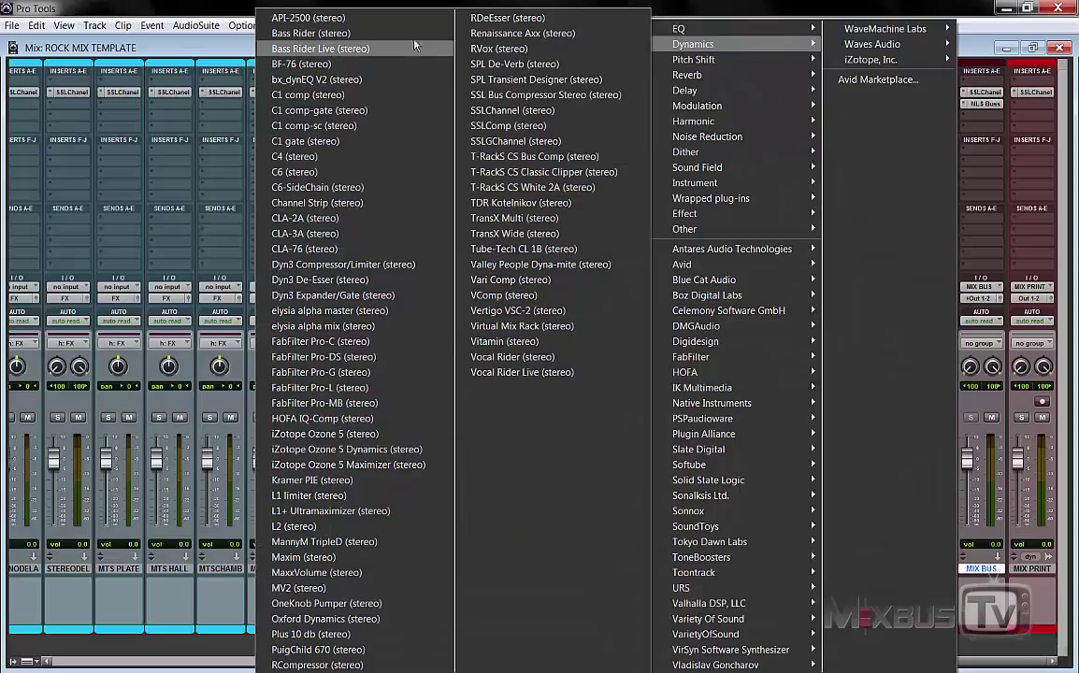
pyautogui.click(302, 64)
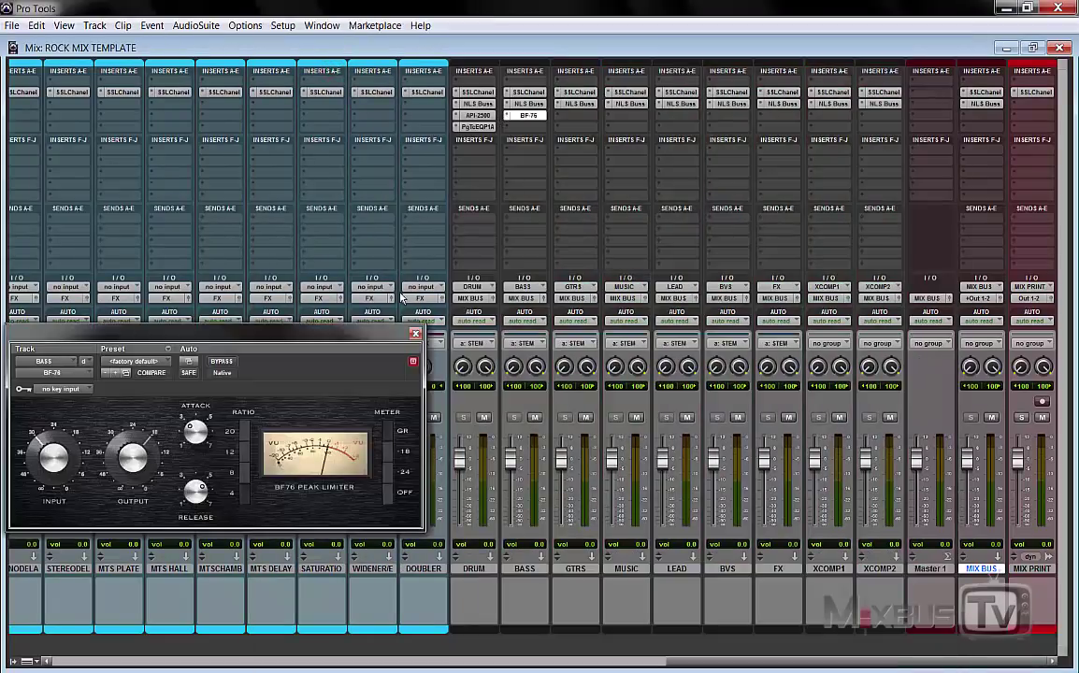
pyautogui.click(524, 126)
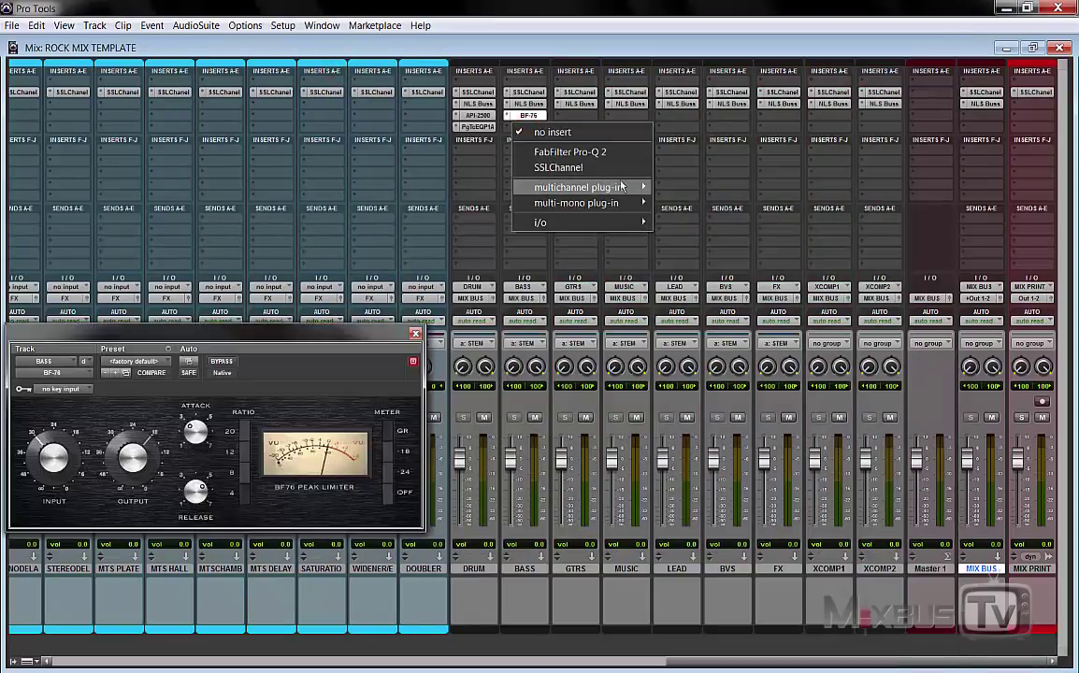
pyautogui.moveTo(624, 187)
pyautogui.moveTo(693, 29)
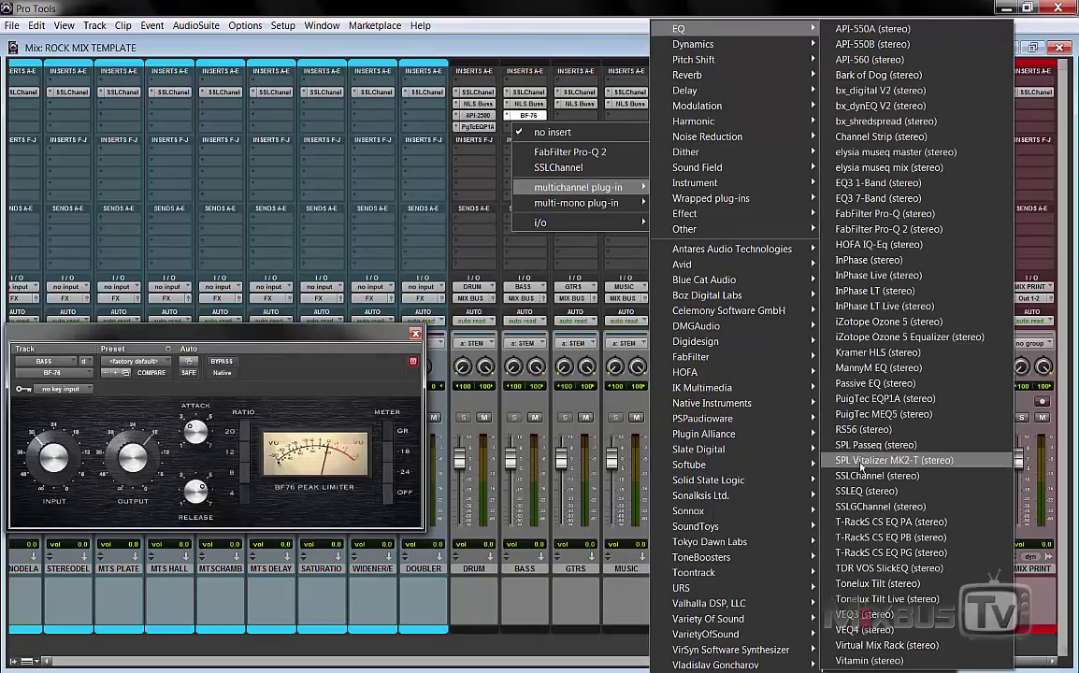
pyautogui.click(866, 491)
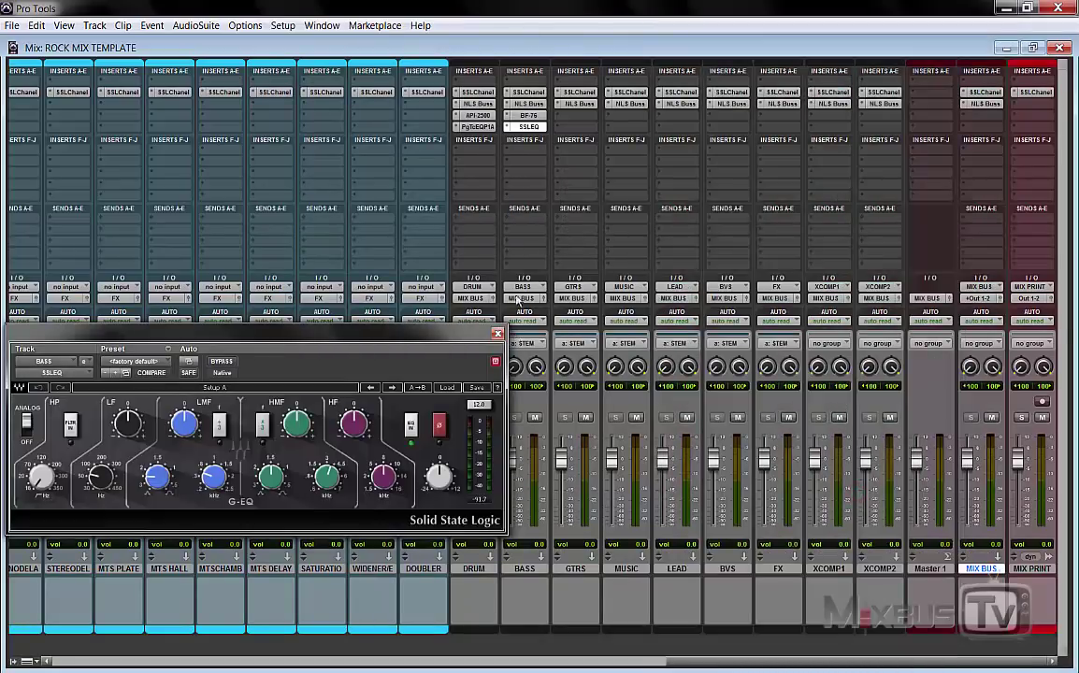
# Step: Add the Kramer HLS EQ to the GTRS bus
pyautogui.click(577, 120)
pyautogui.moveTo(628, 176)
pyautogui.moveTo(816, 42)
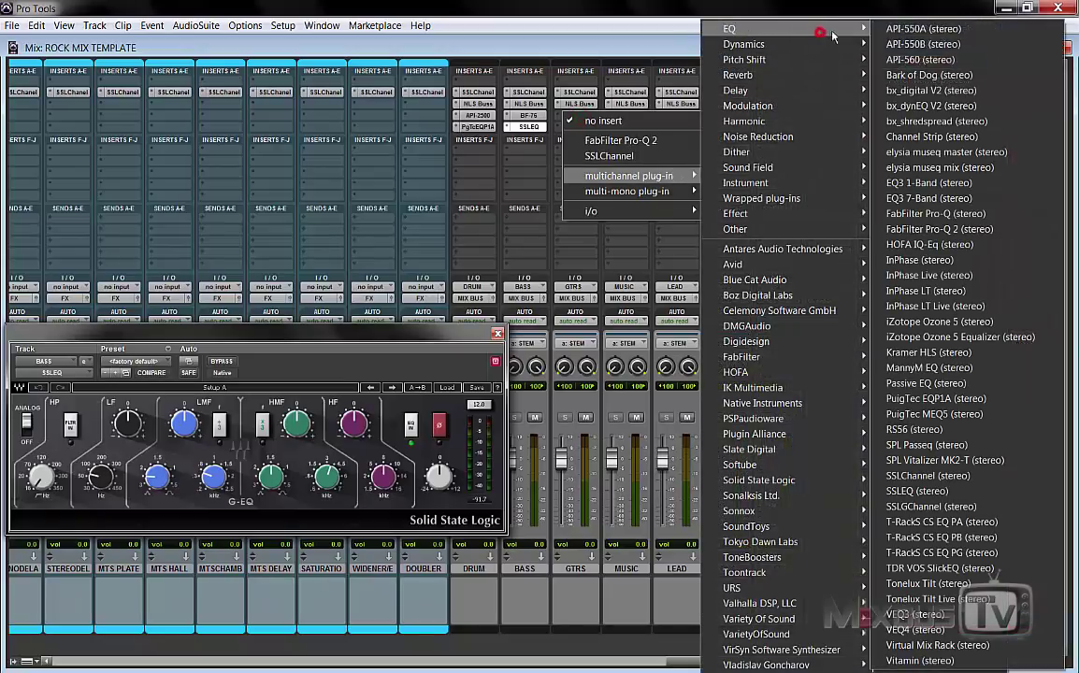
pyautogui.click(926, 352)
pyautogui.moveTo(295, 336); pyautogui.dragTo(391, 90)
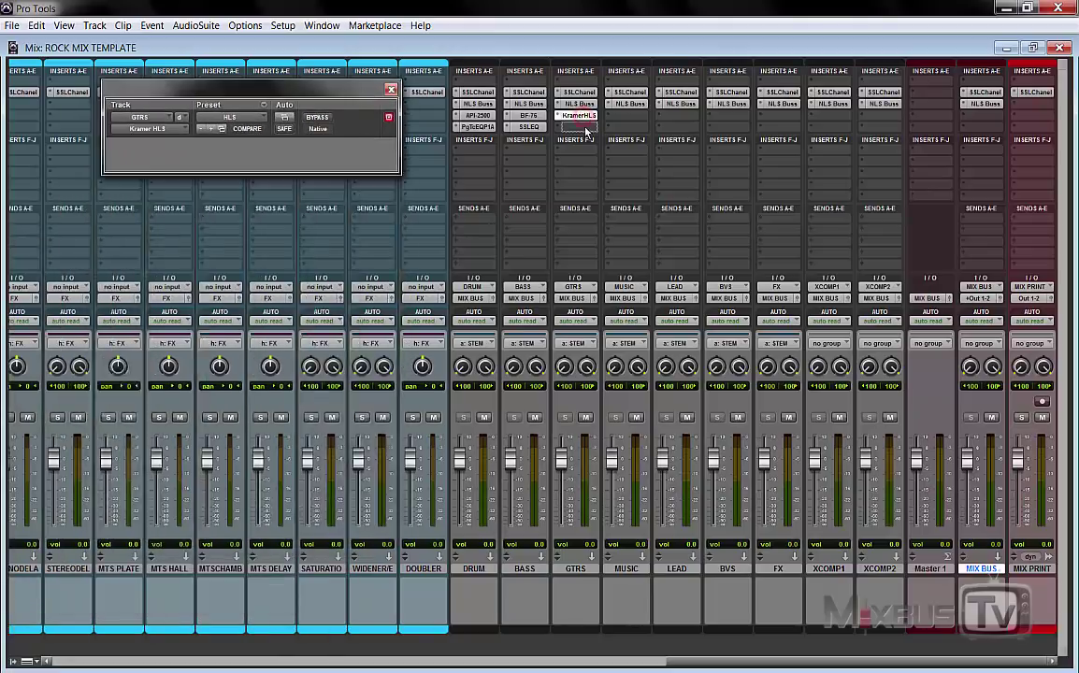
# Step: Add an API-2500 compressor to the GTRS bus and close its window
pyautogui.click(574, 125)
pyautogui.moveTo(681, 175)
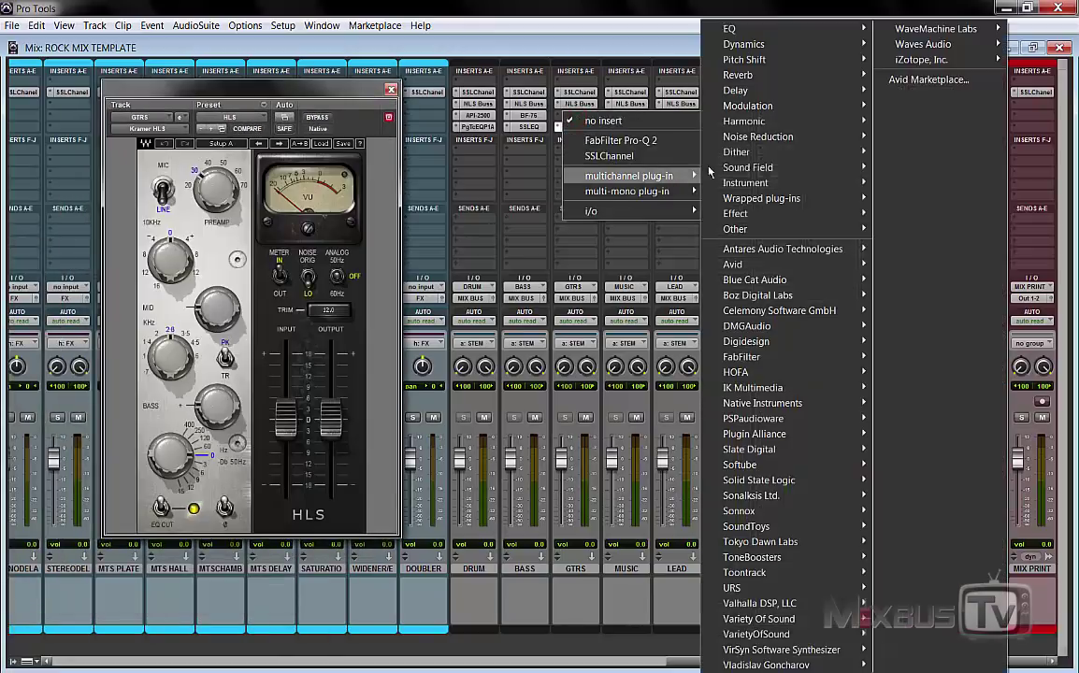
pyautogui.click(779, 44)
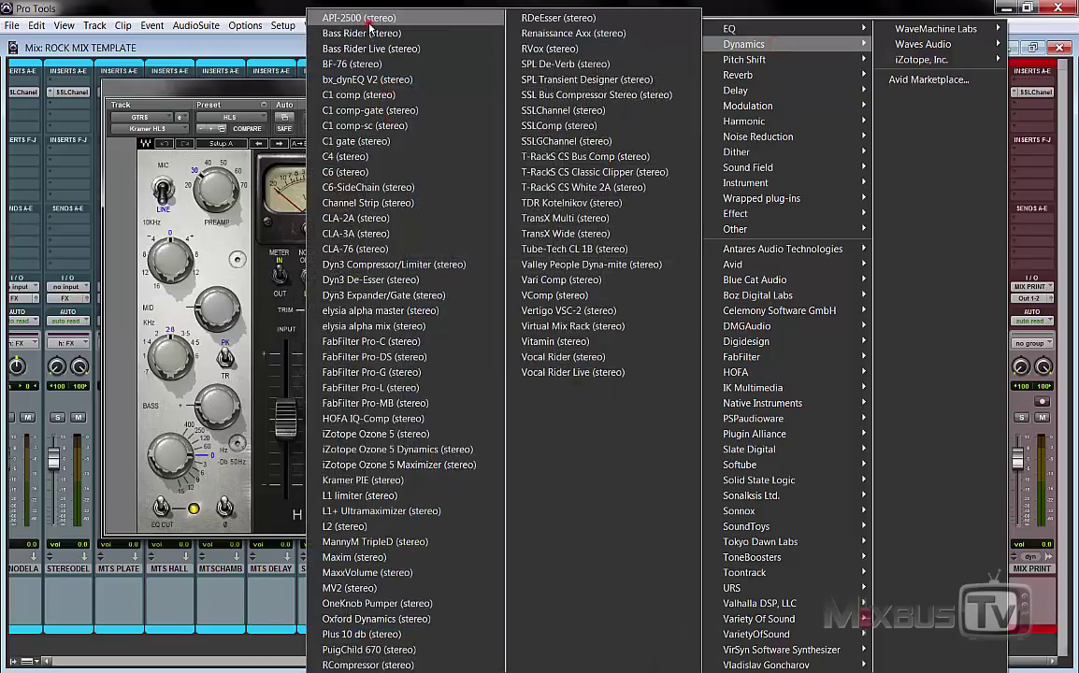
pyautogui.click(373, 18)
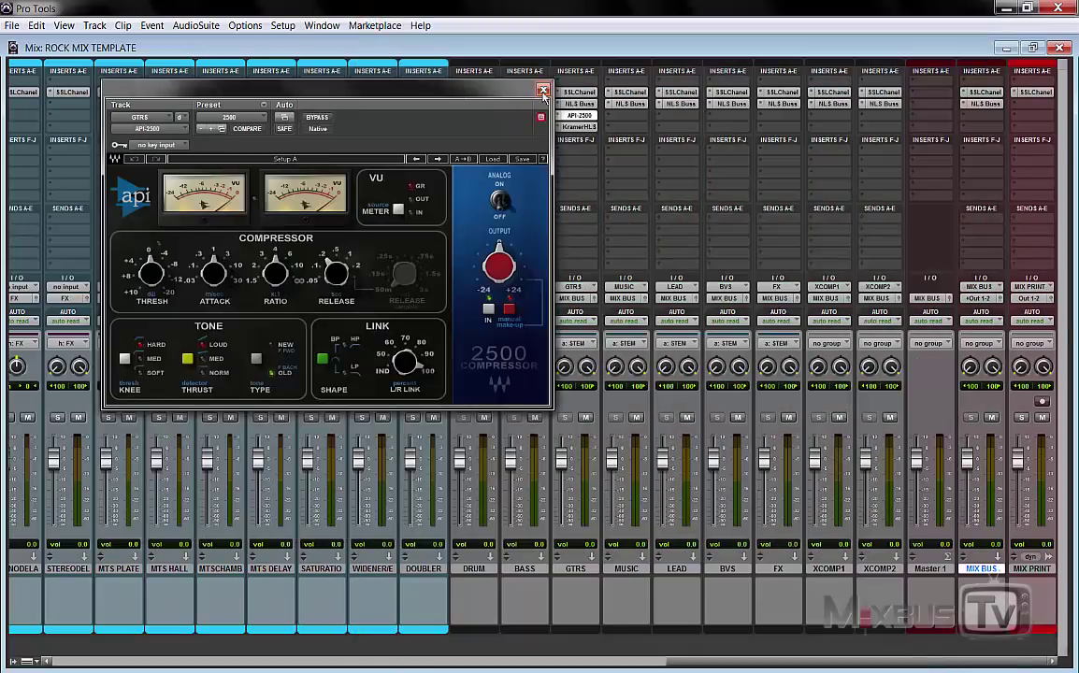
pyautogui.click(542, 91)
# Step: Put PuigChild 670 and Tonelux Tilt on the MUSIC bus inserts, then close the window
pyautogui.click(621, 115)
pyautogui.moveTo(723, 171)
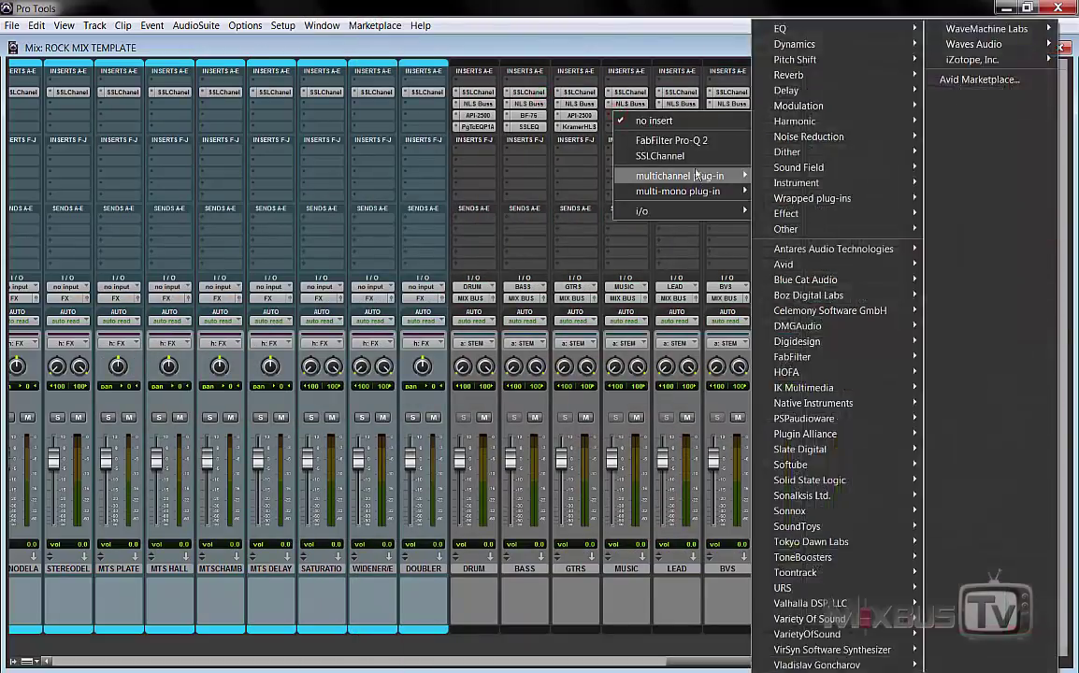
pyautogui.moveTo(793, 44)
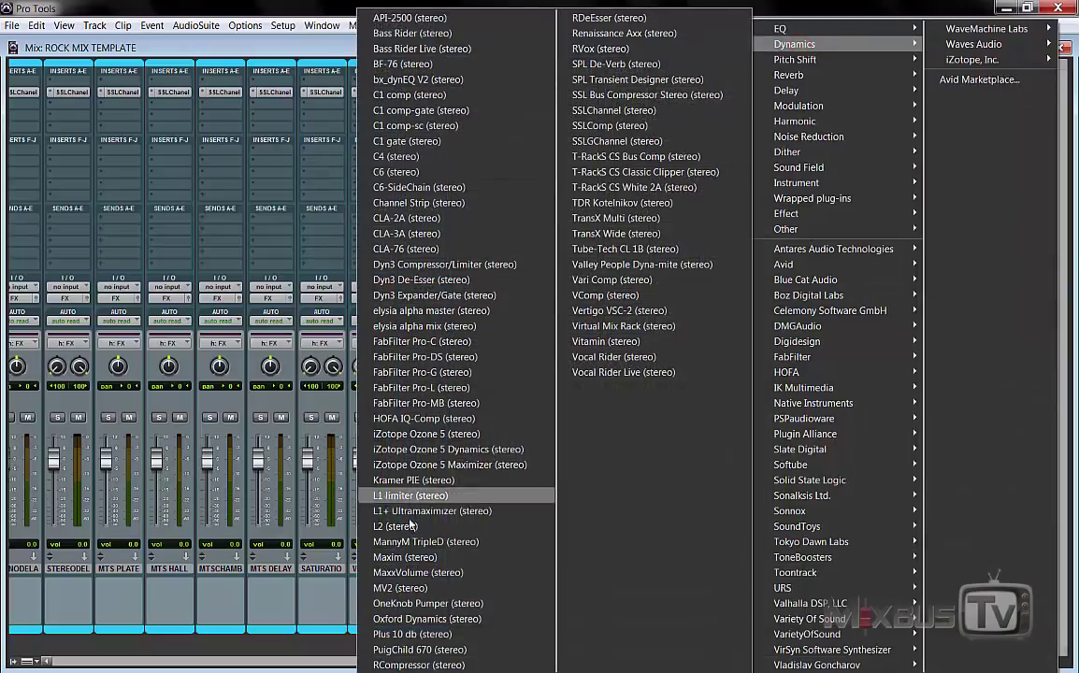
pyautogui.click(416, 651)
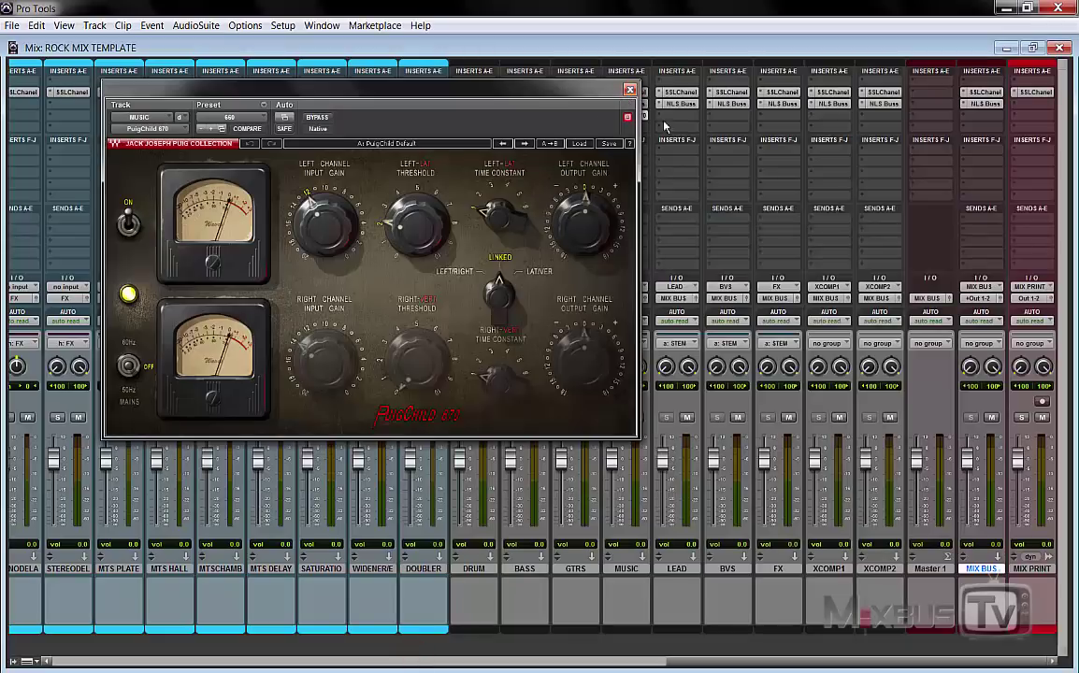
pyautogui.moveTo(561, 89); pyautogui.dragTo(500, 100)
pyautogui.click(630, 130)
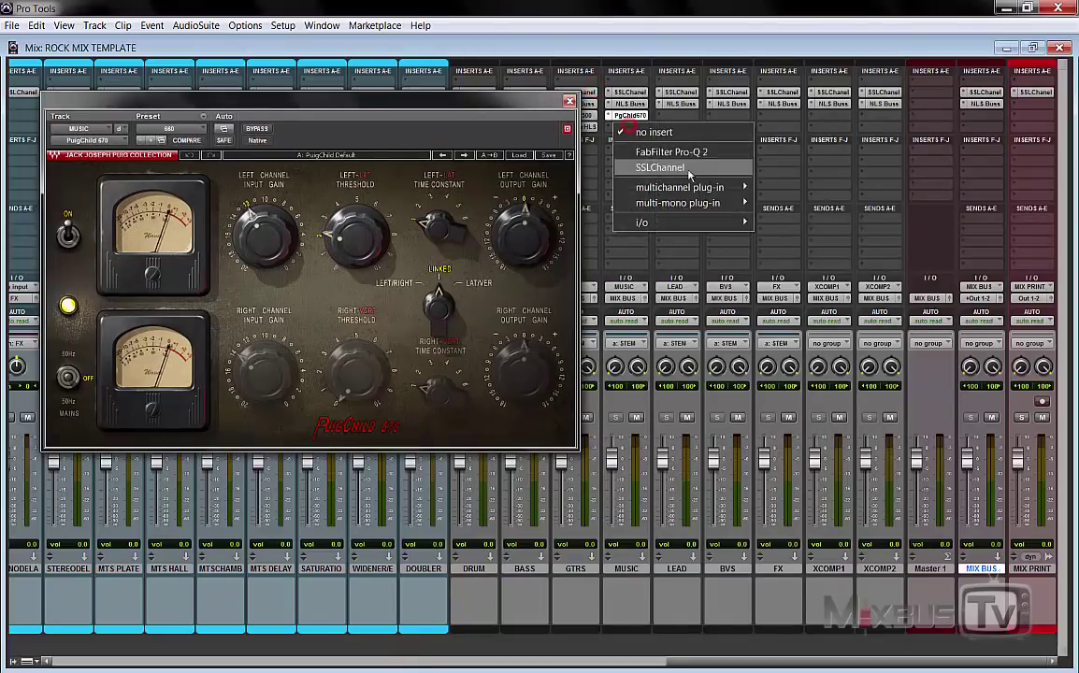
pyautogui.moveTo(678, 185)
pyautogui.click(820, 34)
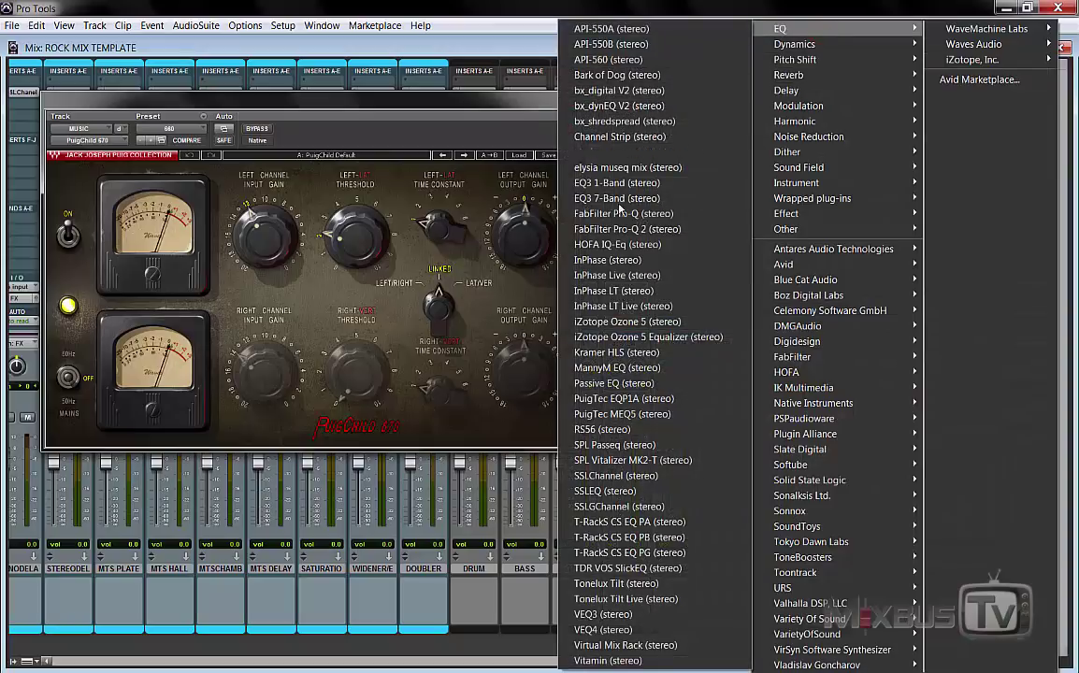
pyautogui.click(616, 584)
pyautogui.moveTo(449, 113); pyautogui.dragTo(468, 190)
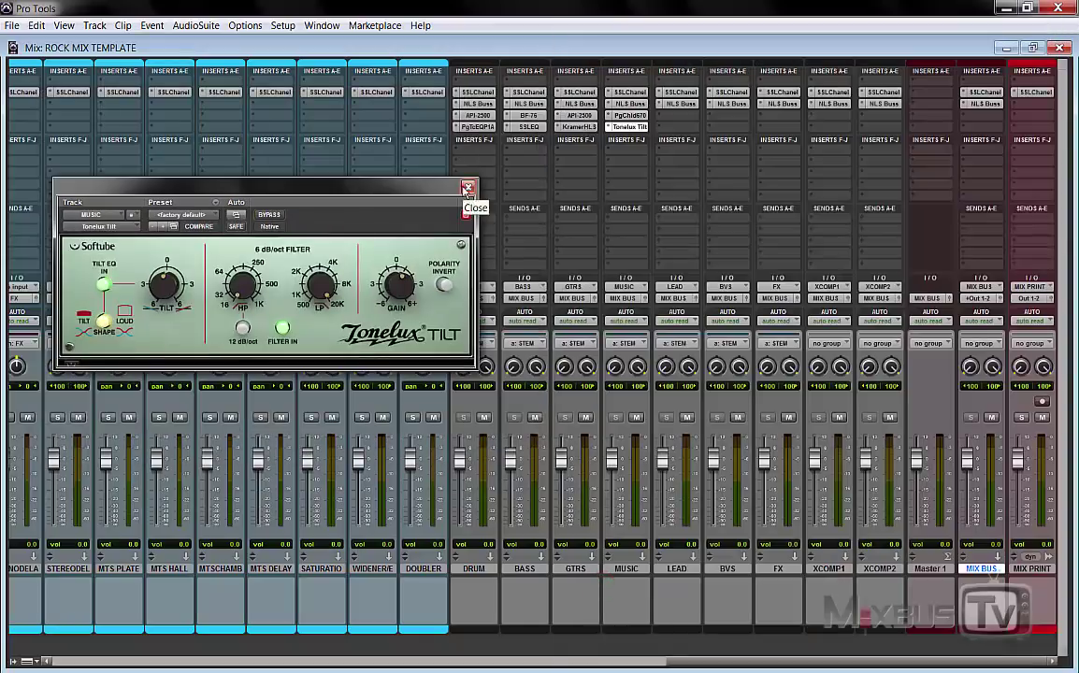
pyautogui.click(468, 188)
# Step: Add a CLA-76 compressor to the LEAD bus set to its Bluey revision
pyautogui.click(682, 118)
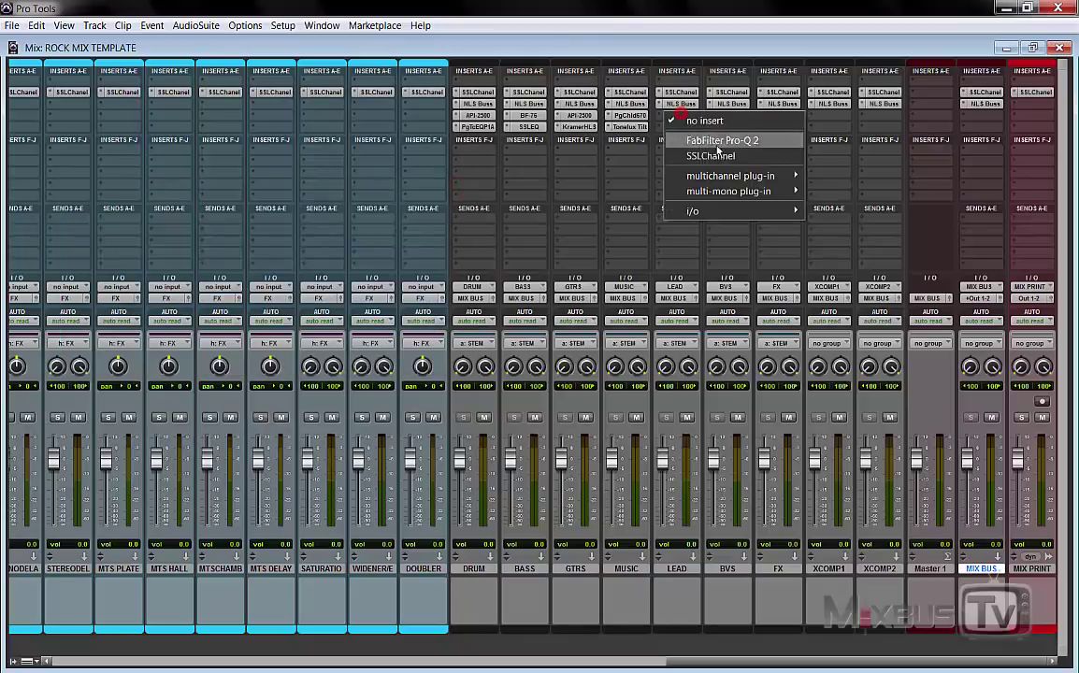
pyautogui.moveTo(739, 176)
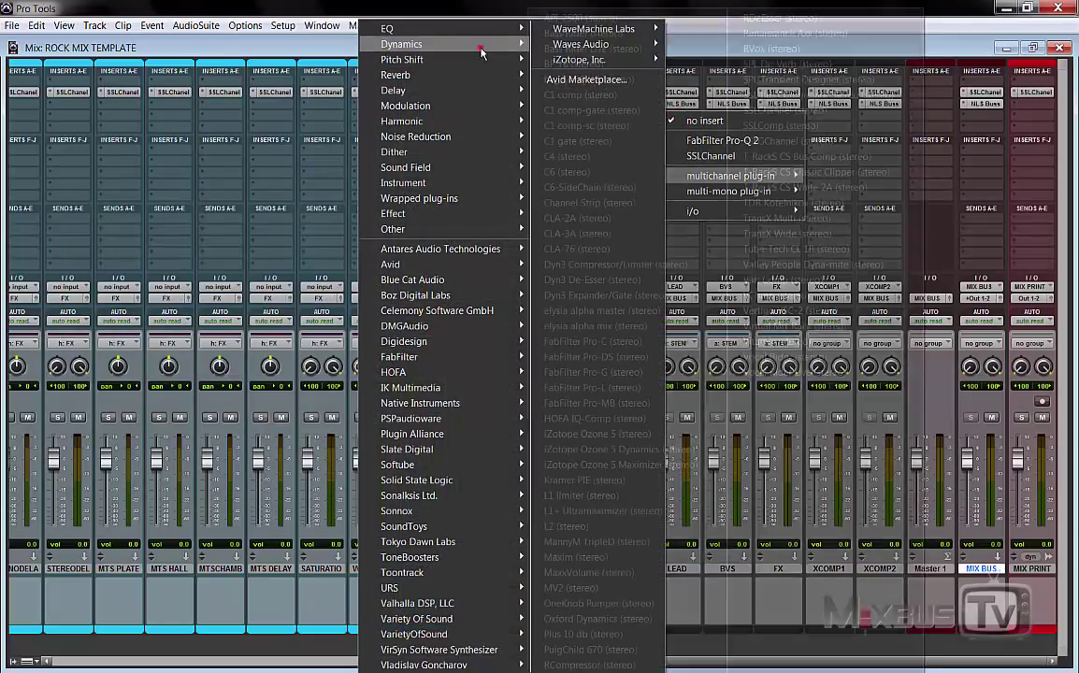
pyautogui.moveTo(482, 44)
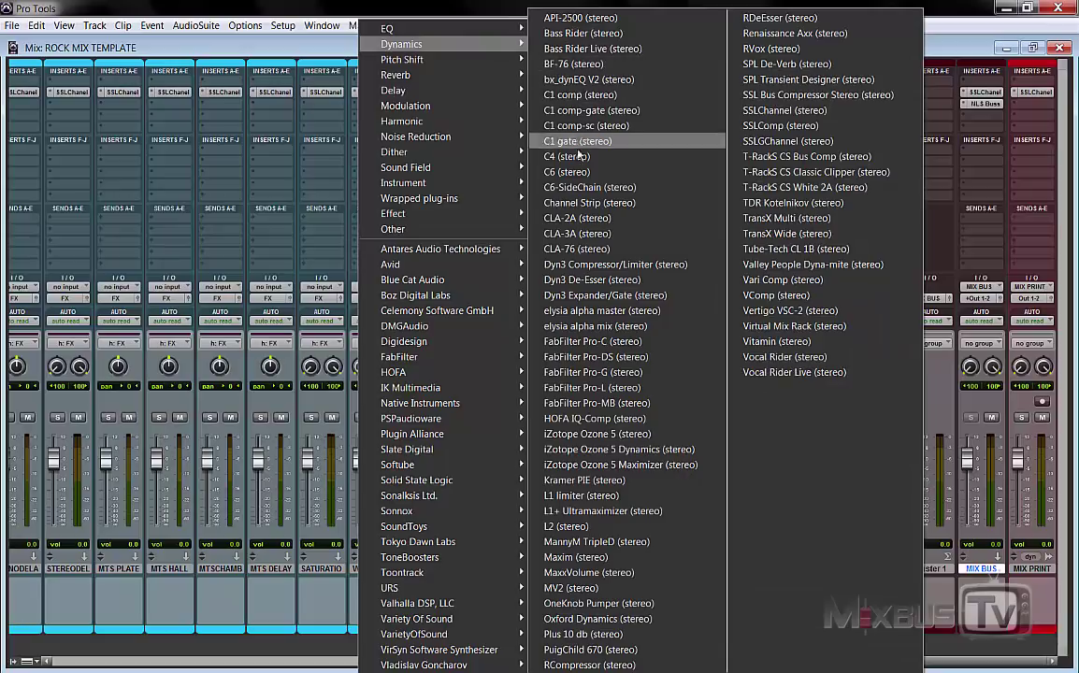
pyautogui.click(575, 249)
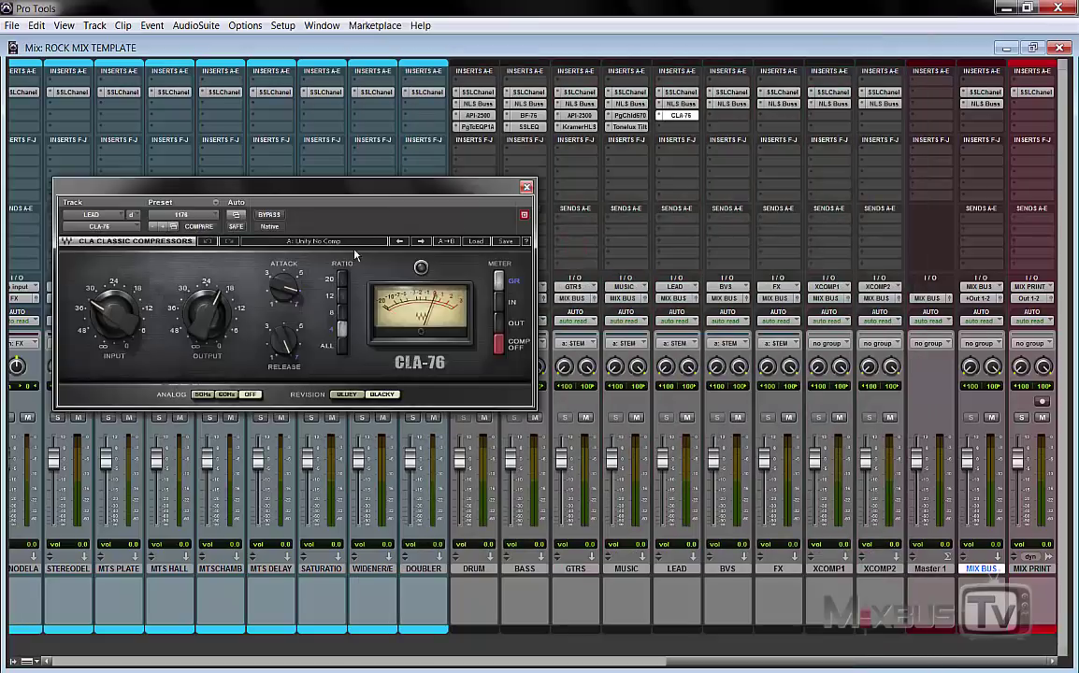
pyautogui.click(346, 395)
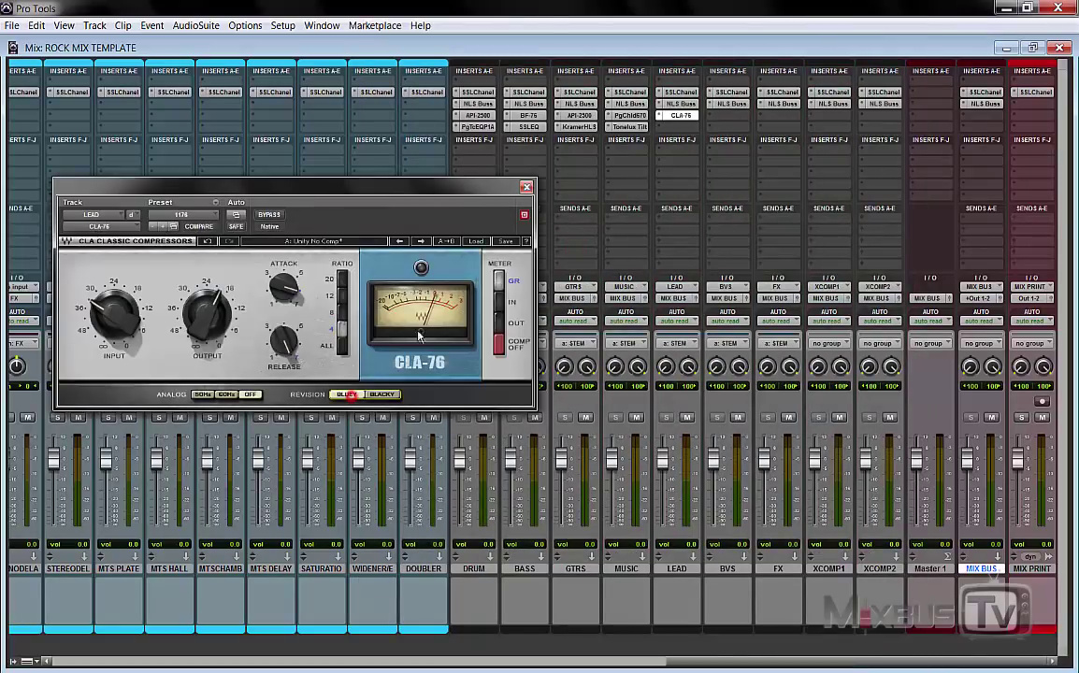
pyautogui.click(526, 187)
# Step: Add Maag EQ4 right after the CLA-76 on LEAD and close its window
pyautogui.click(680, 126)
pyautogui.moveTo(720, 202)
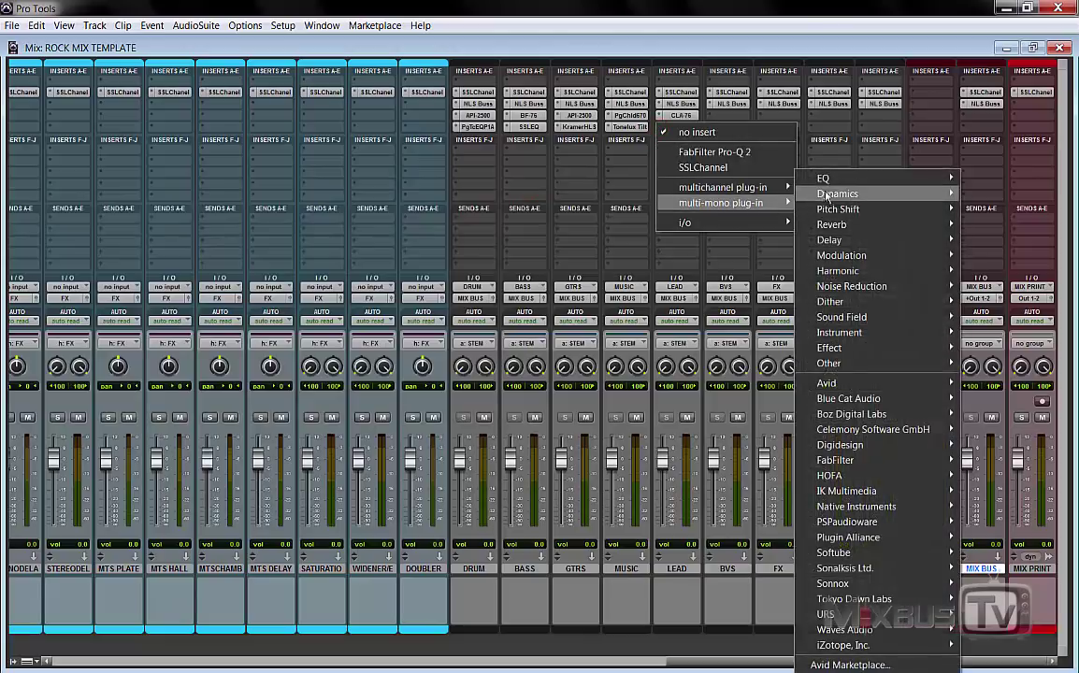
pyautogui.click(678, 169)
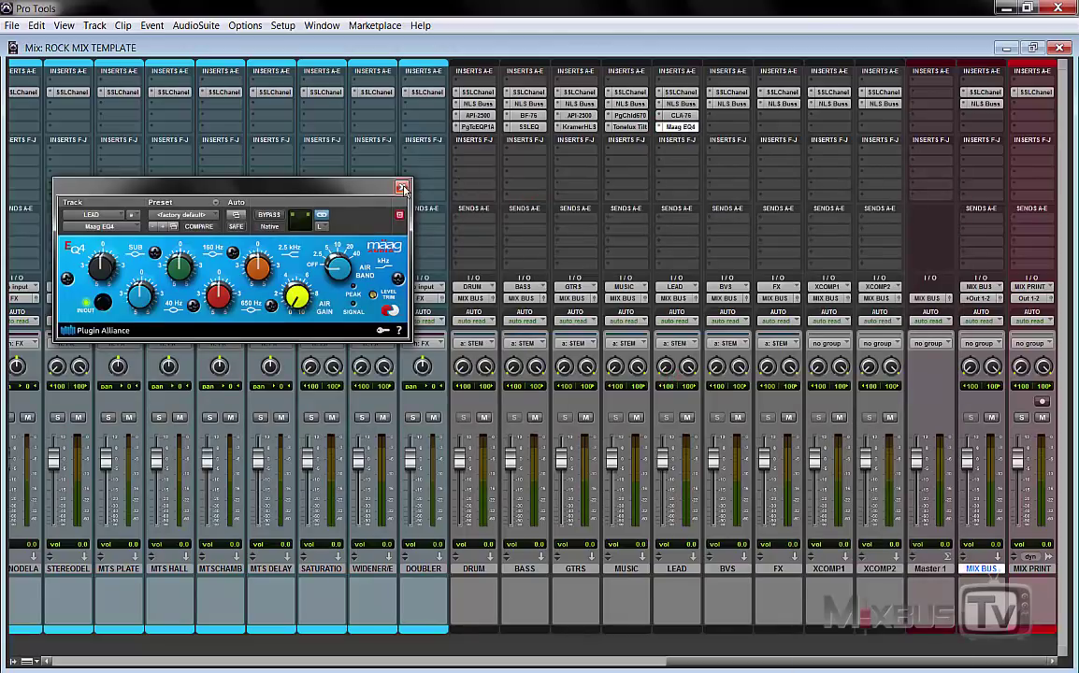
pyautogui.click(402, 188)
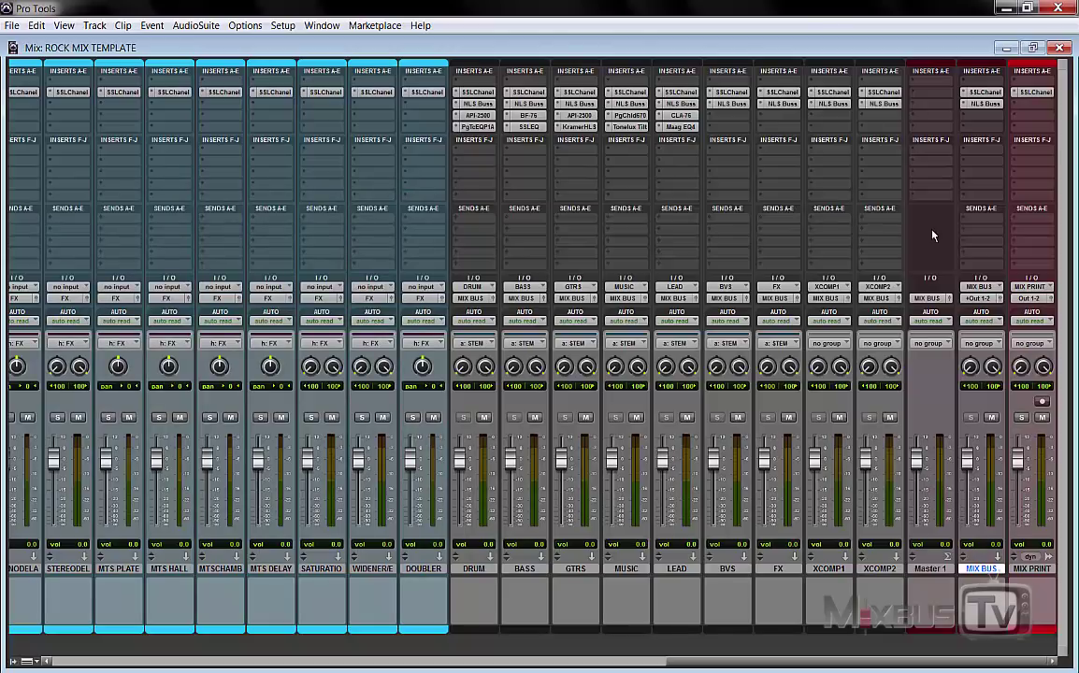
# Step: Add the TB_ReelBus_v3 tape plug-in to the MIX BUS third insert
pyautogui.click(987, 120)
pyautogui.moveTo(1001, 175)
pyautogui.moveTo(730, 164)
pyautogui.moveTo(739, 198)
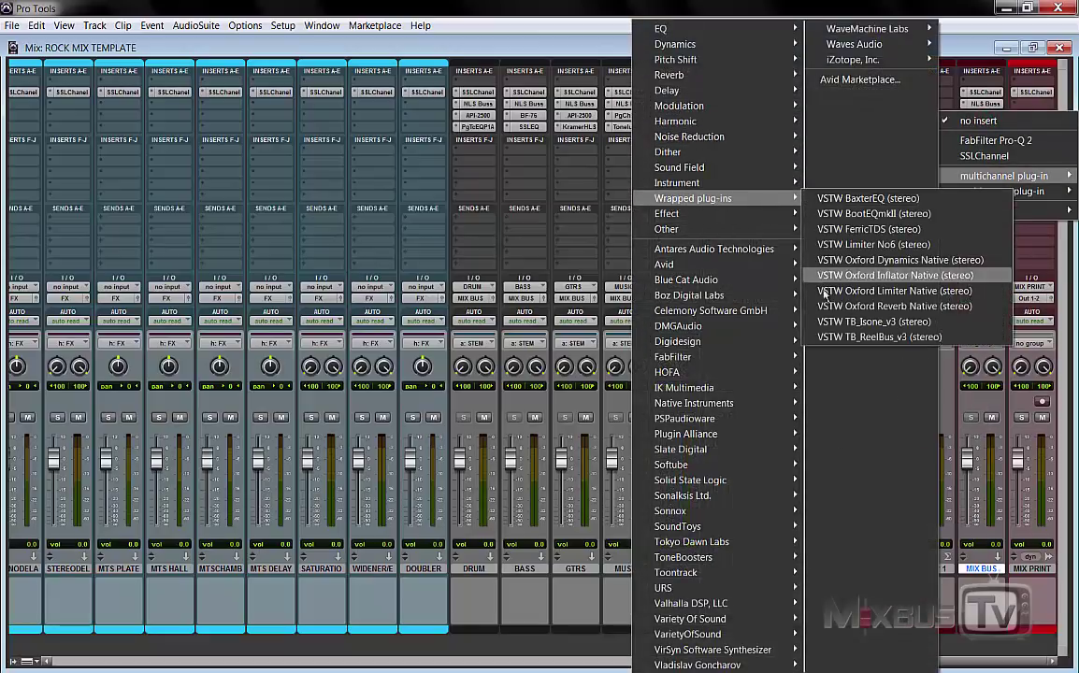
pyautogui.click(846, 337)
pyautogui.moveTo(370, 162); pyautogui.dragTo(593, 205)
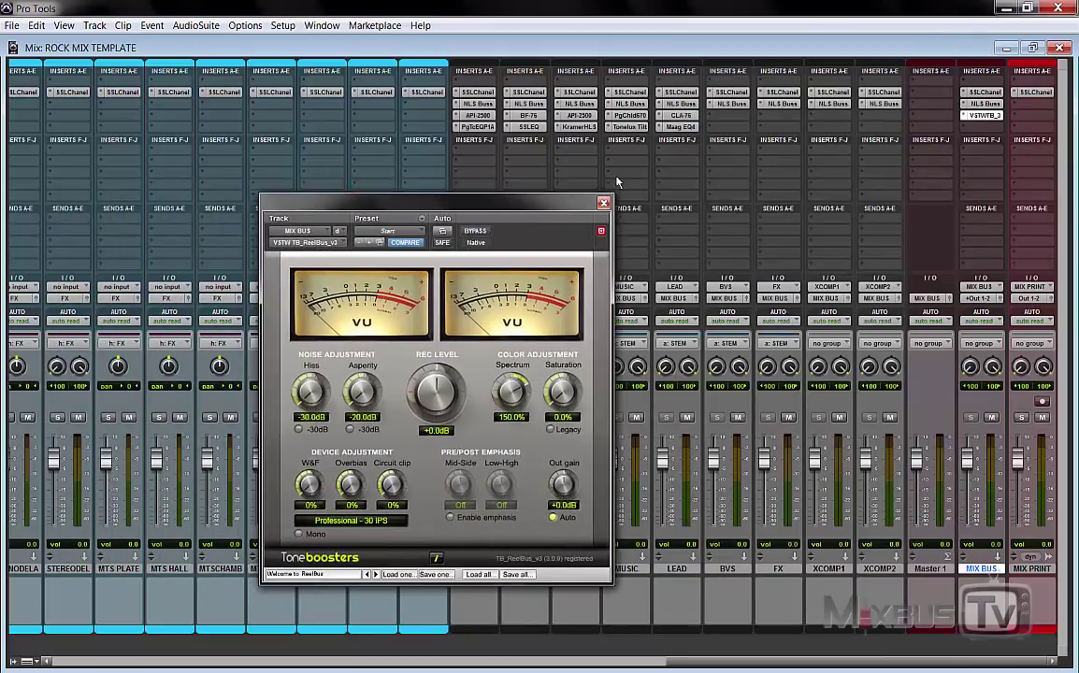
# Step: Replace ReelBus in that slot with Kramer Tape (stereo) and close its window
pyautogui.click(980, 115)
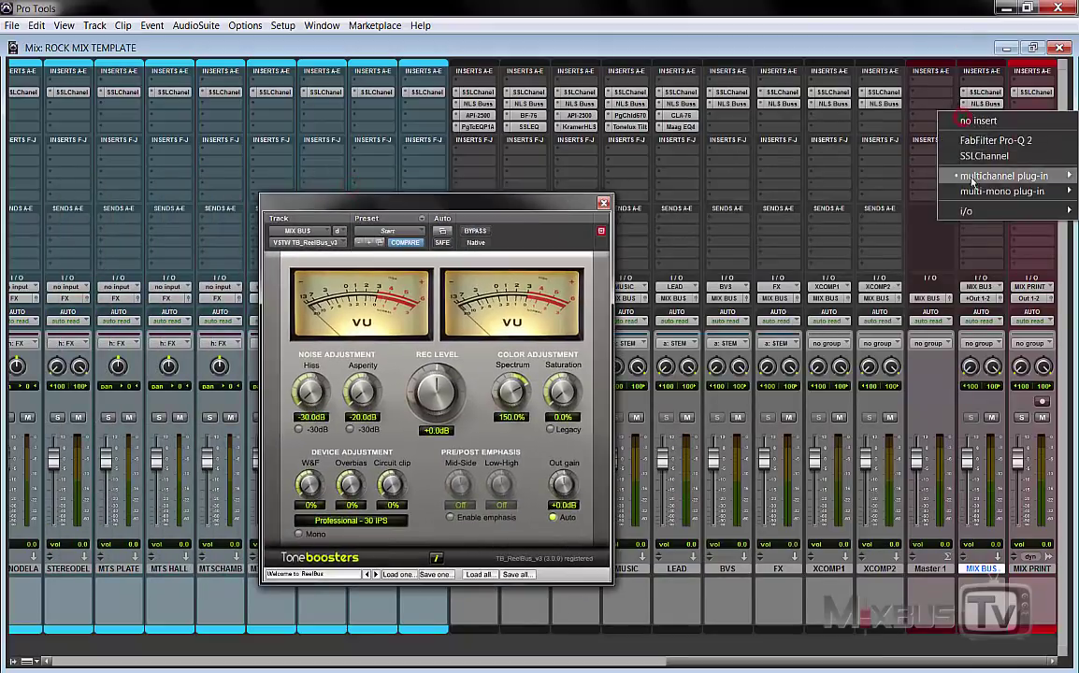
pyautogui.moveTo(976, 175)
pyautogui.moveTo(737, 195)
pyautogui.moveTo(765, 90)
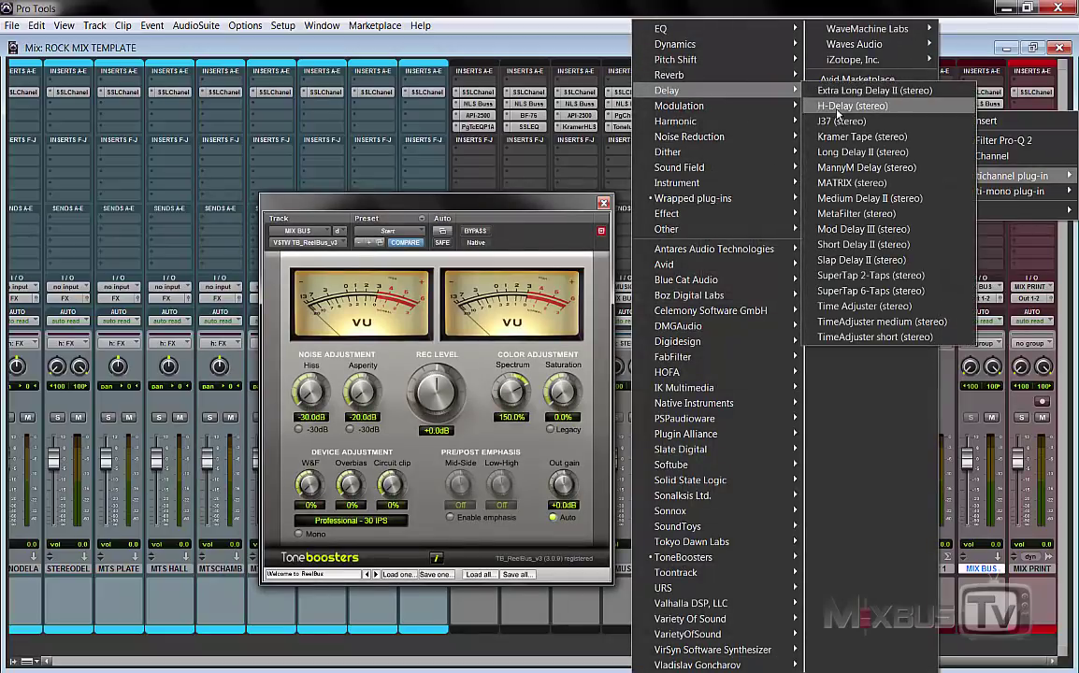
pyautogui.click(846, 136)
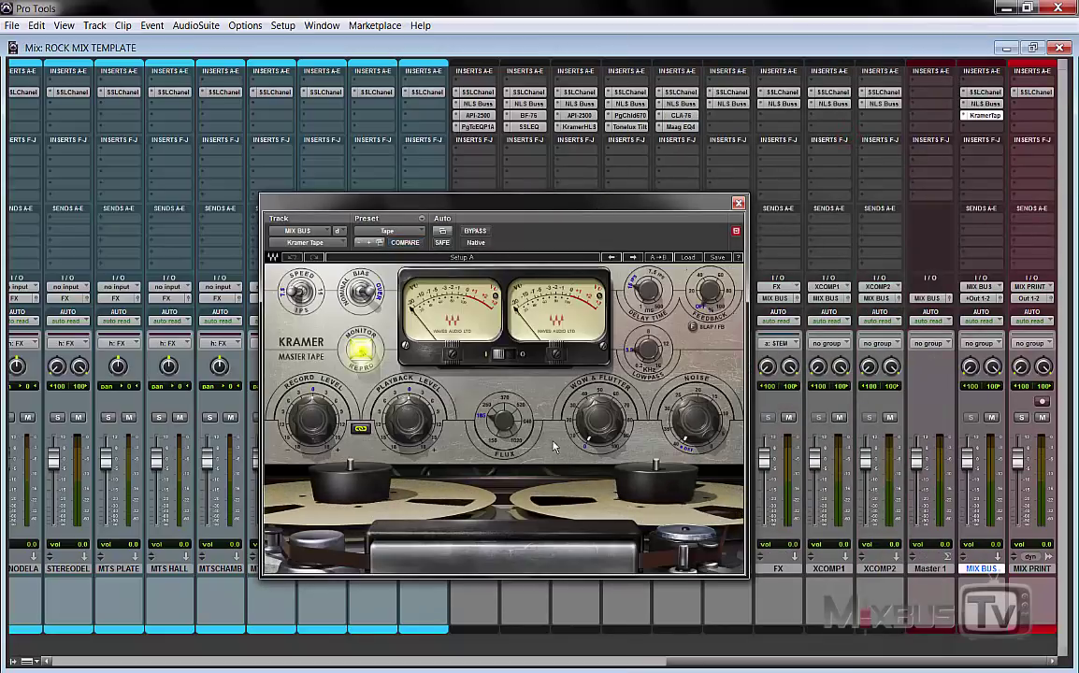
pyautogui.click(738, 203)
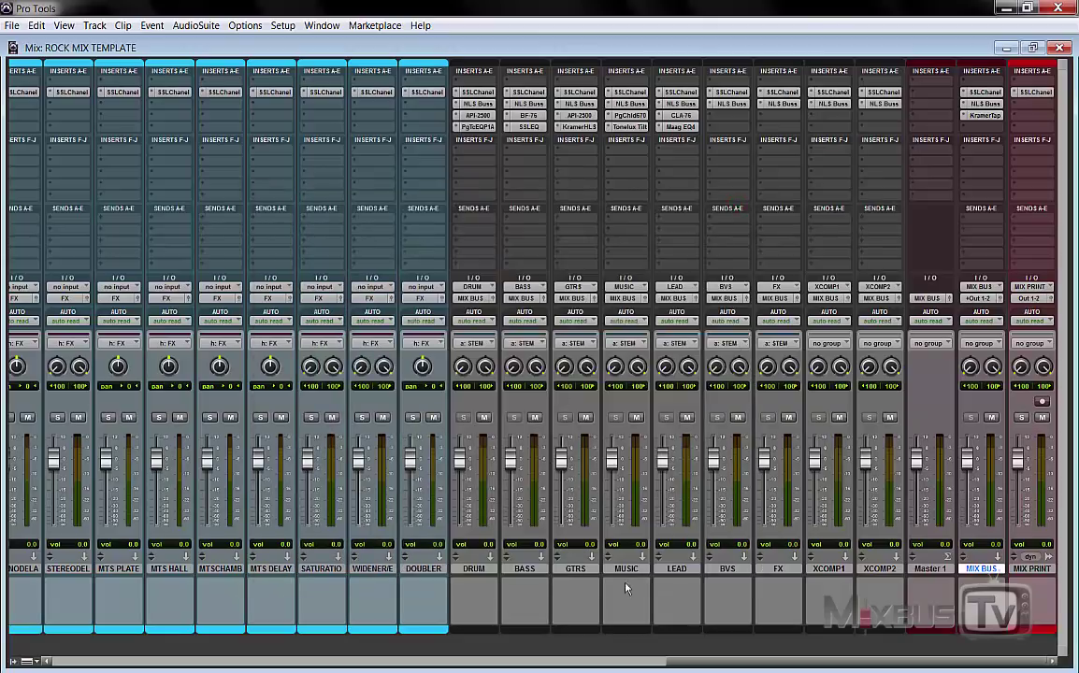
pyautogui.moveTo(307, 661); pyautogui.dragTo(140, 655)
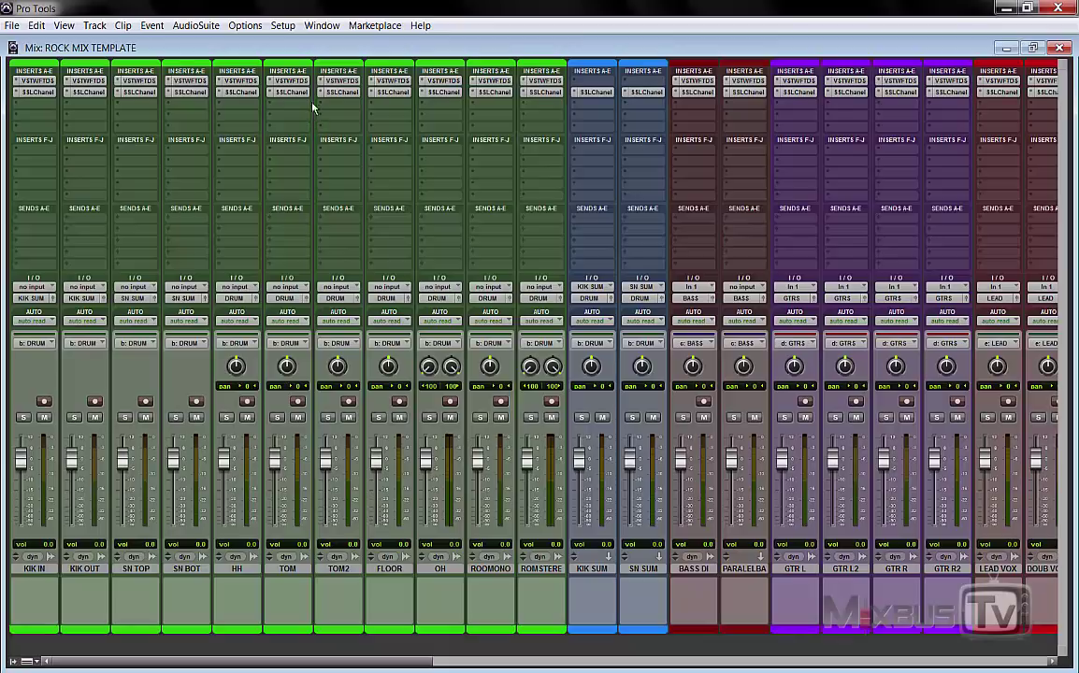
pyautogui.click(287, 81)
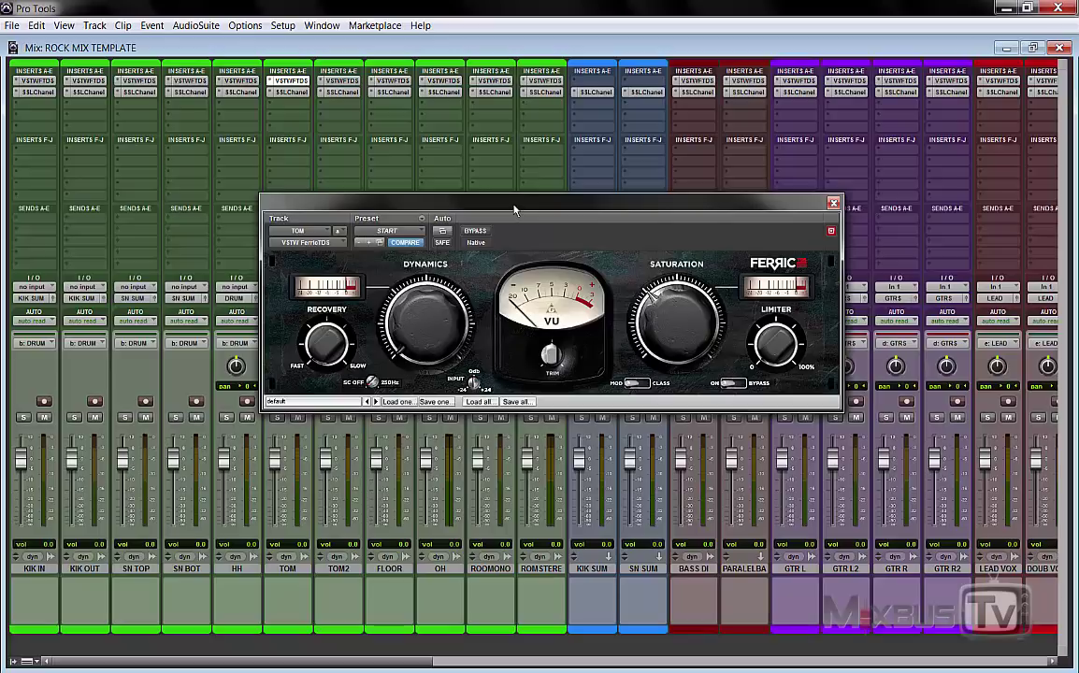
pyautogui.click(292, 82)
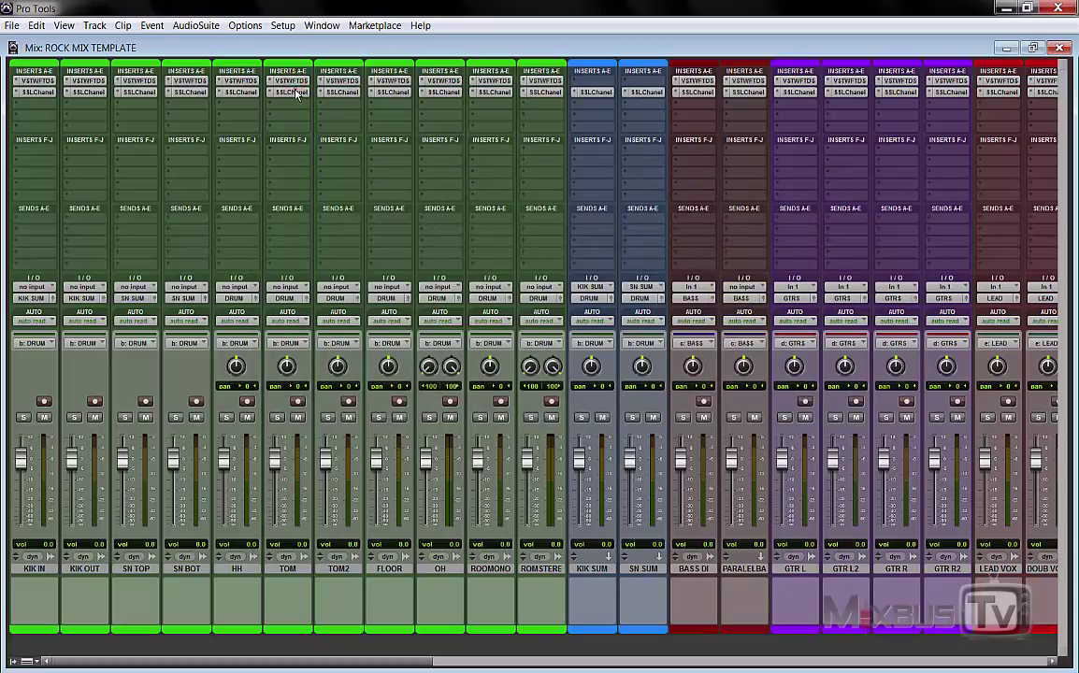
pyautogui.click(291, 92)
pyautogui.moveTo(348, 155); pyautogui.dragTo(467, 128)
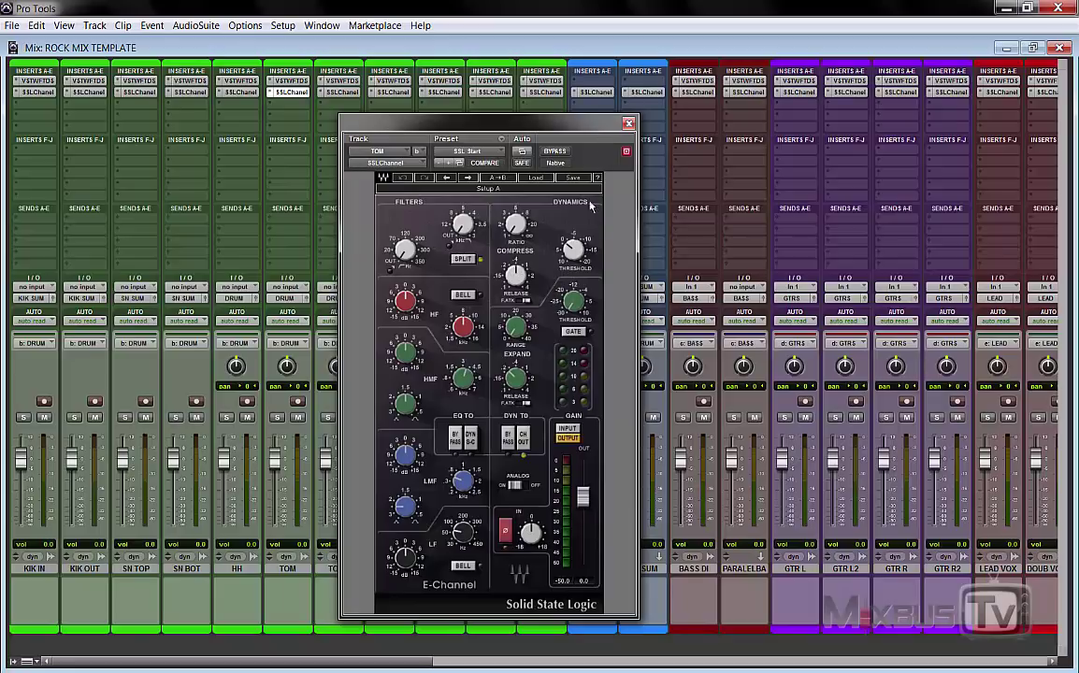
pyautogui.click(629, 125)
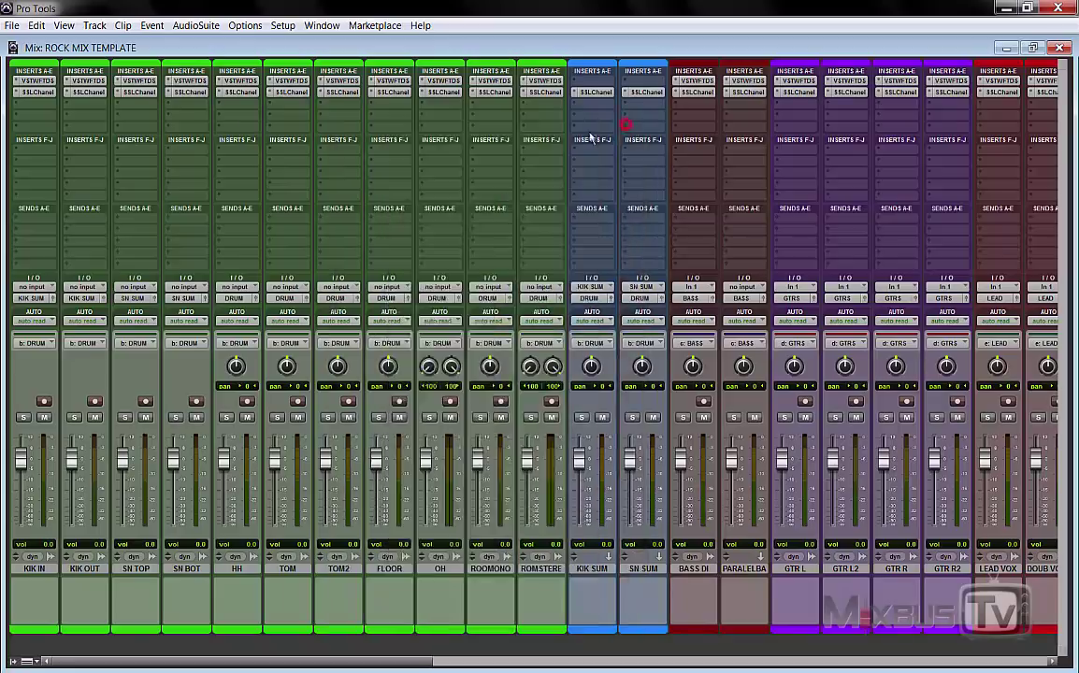
pyautogui.hscroll(3, 434, 149)
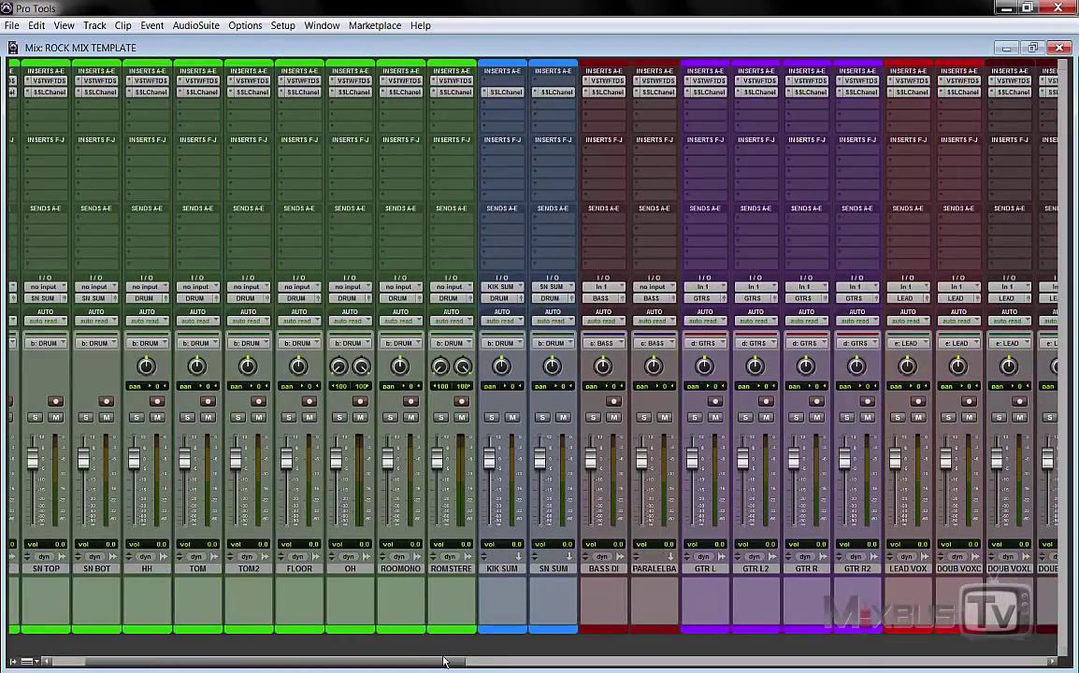
pyautogui.moveTo(411, 662); pyautogui.dragTo(823, 650)
pyautogui.hscroll(10, 742, 349)
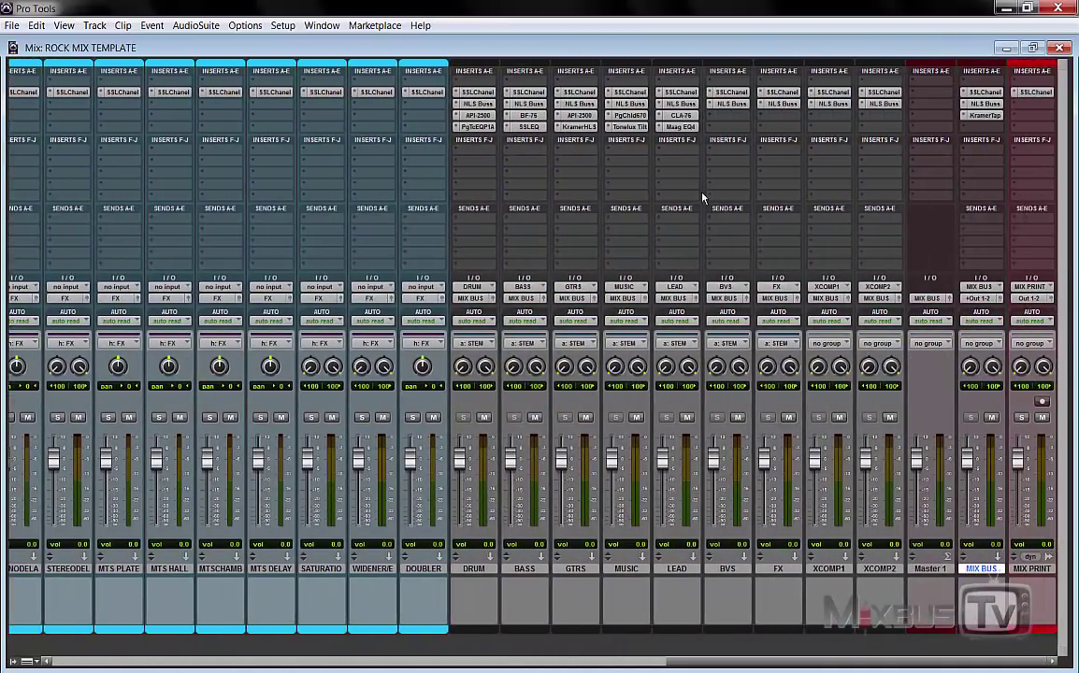
pyautogui.click(731, 104)
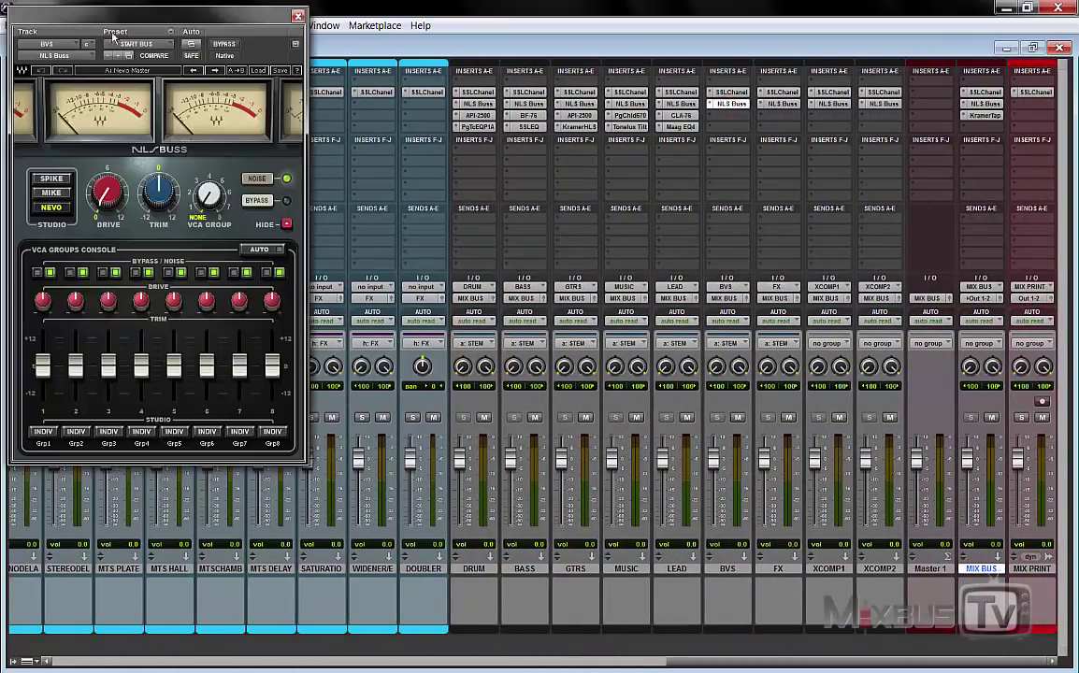
pyautogui.moveTo(184, 19); pyautogui.dragTo(315, 111)
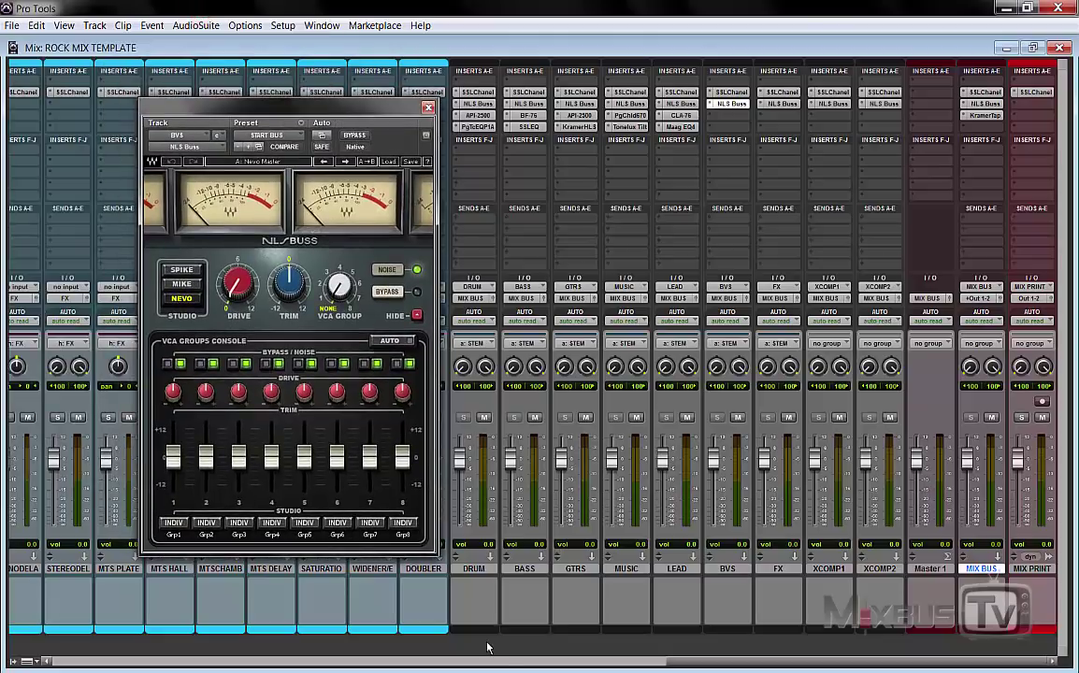
pyautogui.click(487, 116)
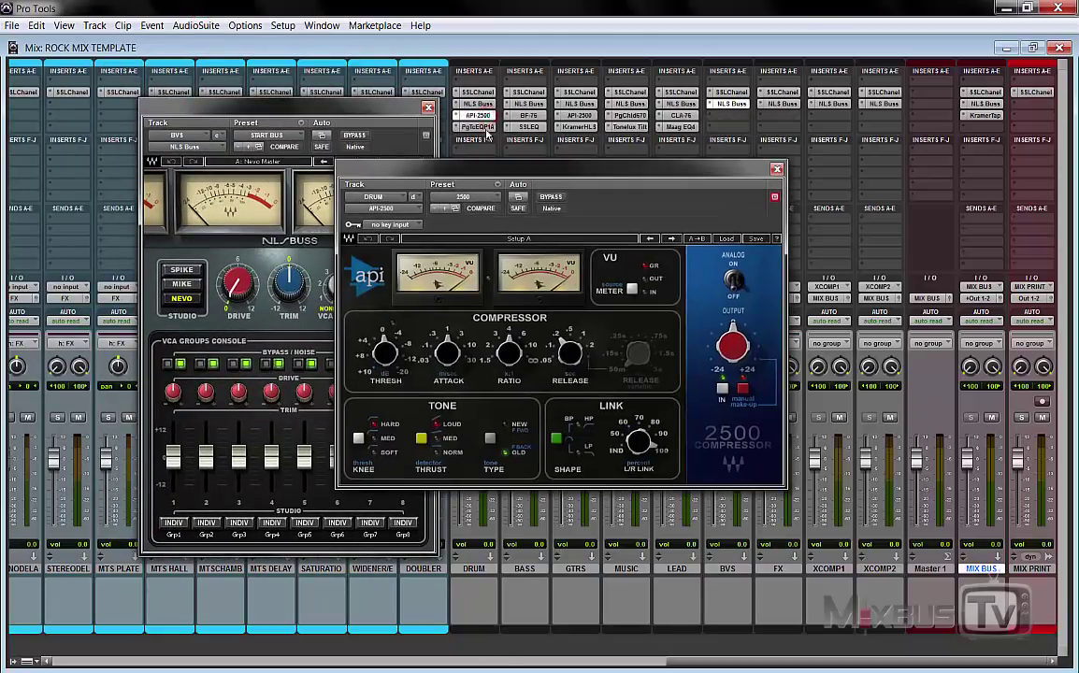
pyautogui.click(485, 128)
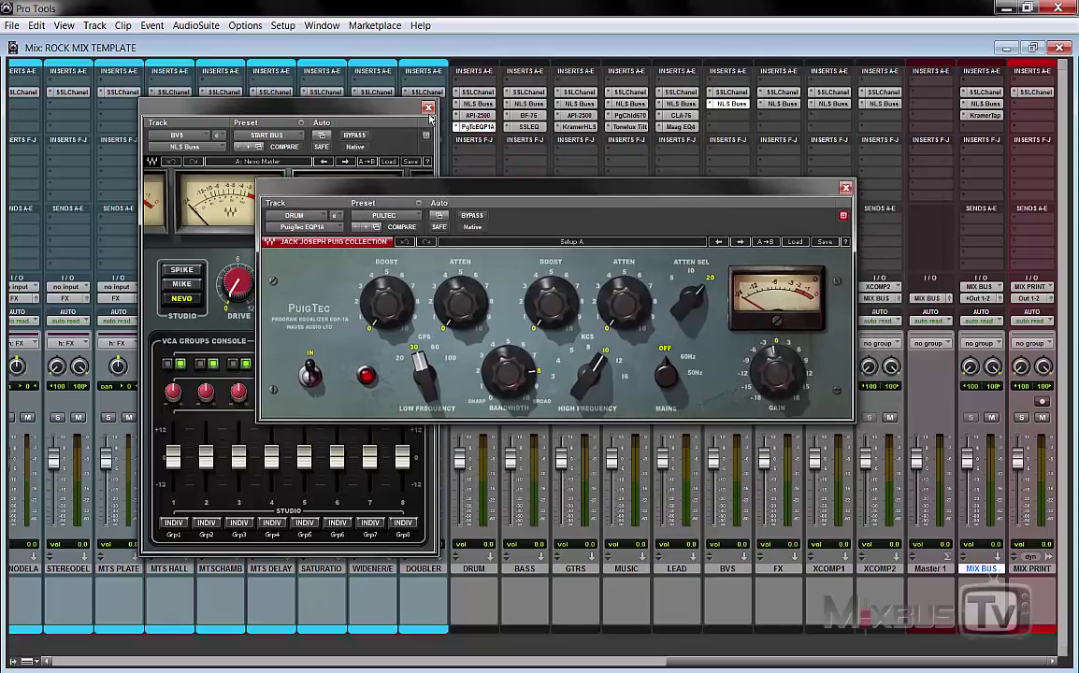
pyautogui.click(429, 110)
pyautogui.click(846, 187)
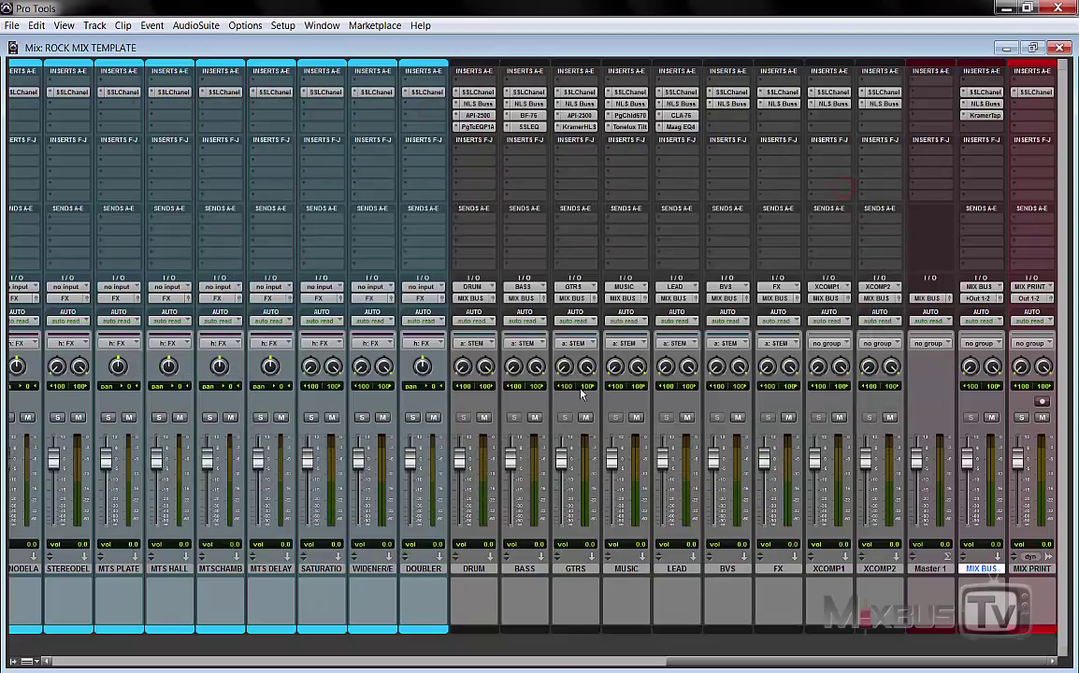
pyautogui.click(990, 116)
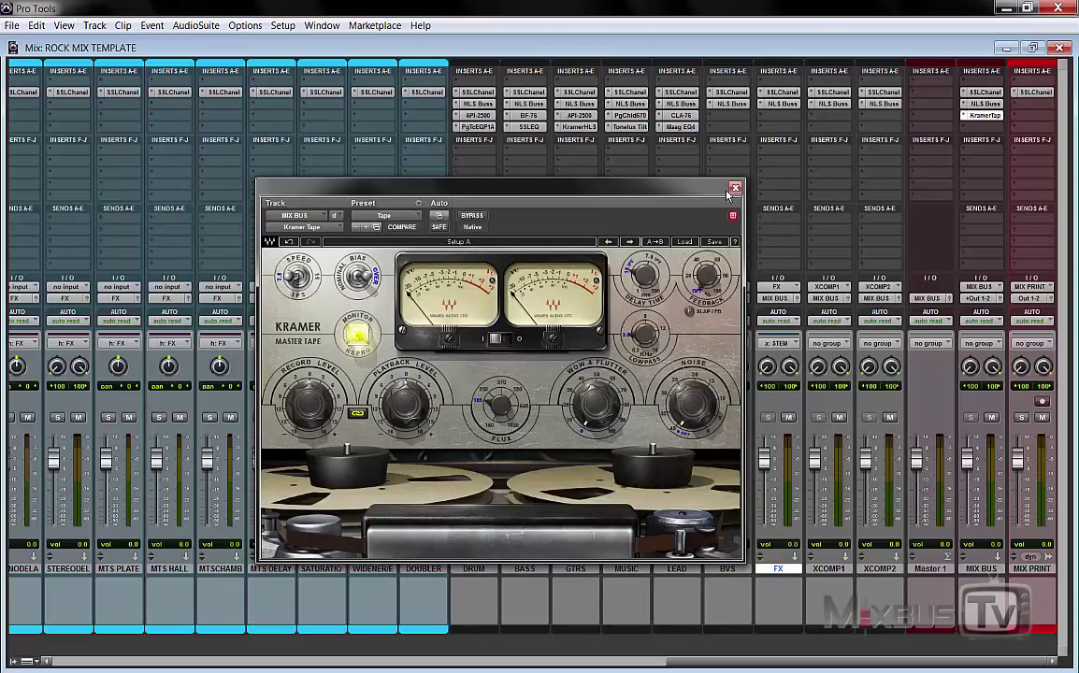
pyautogui.click(736, 187)
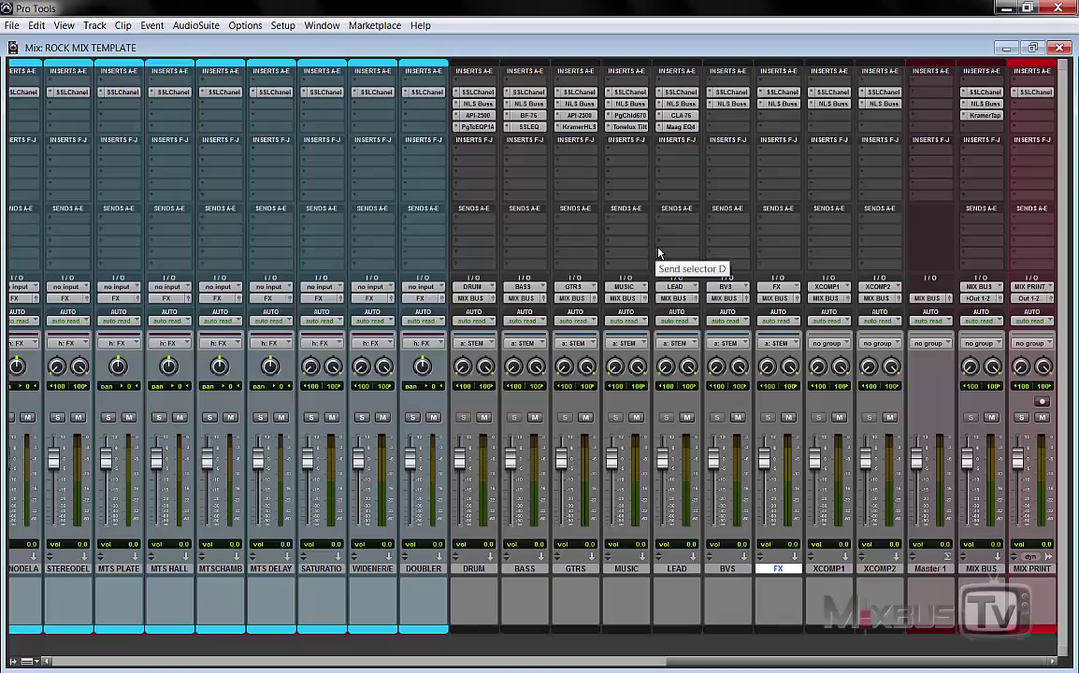
pyautogui.click(931, 234)
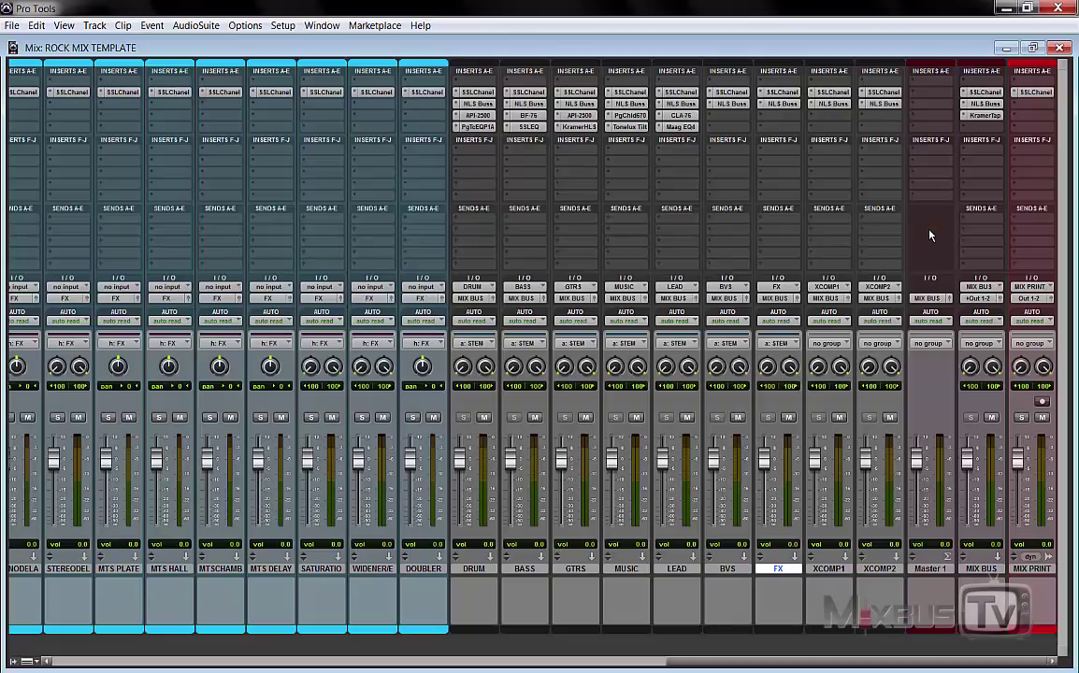